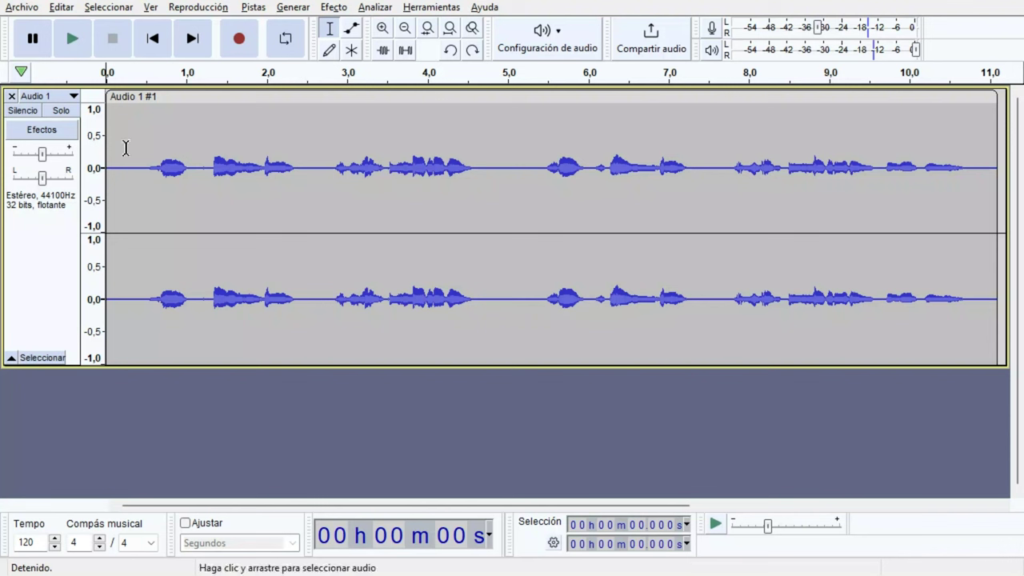
# Step: View the page setup options for paper size, orientation and margins, and leave by cancelling
pyautogui.click(20, 8)
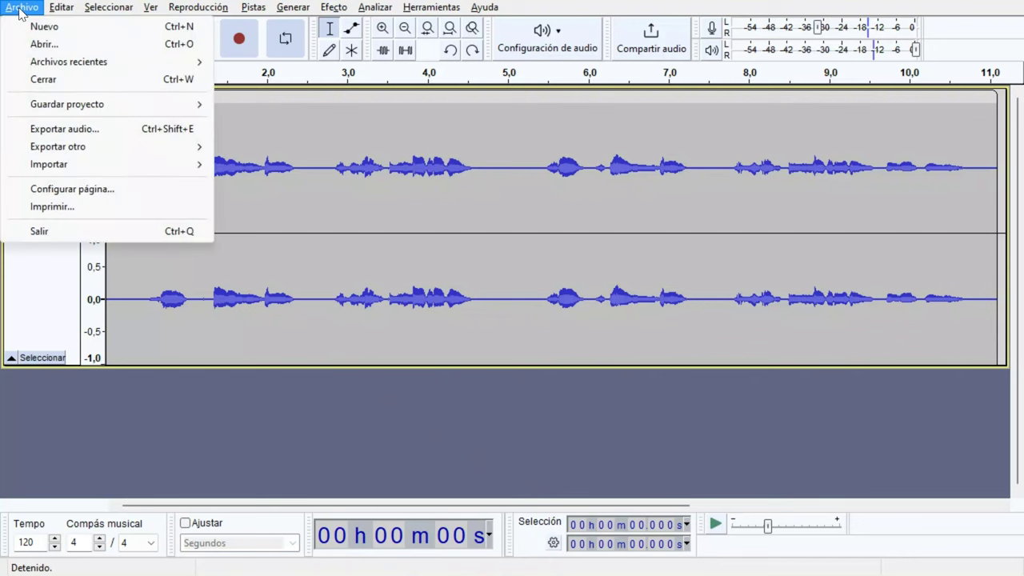
pyautogui.click(96, 194)
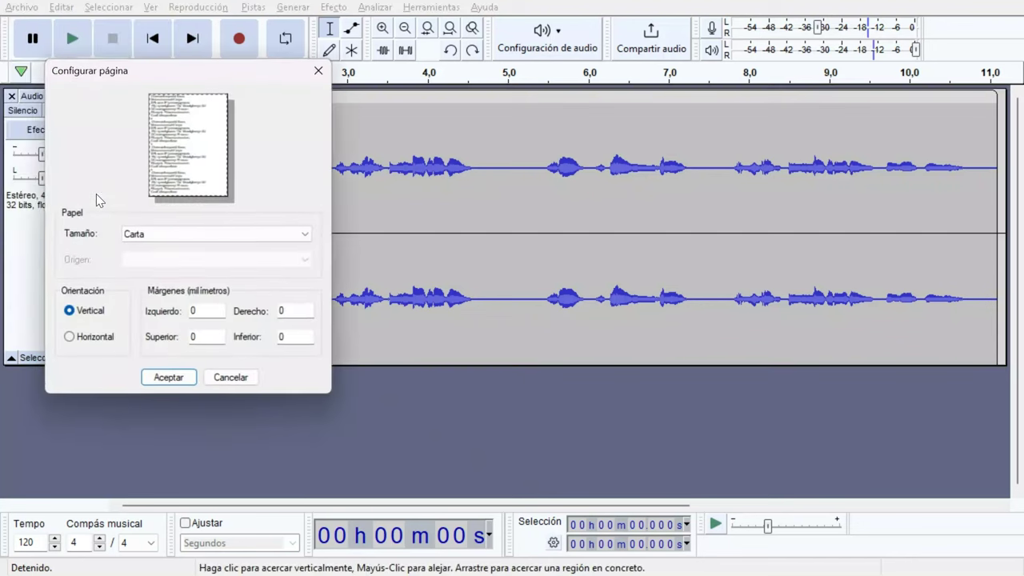
pyautogui.click(240, 377)
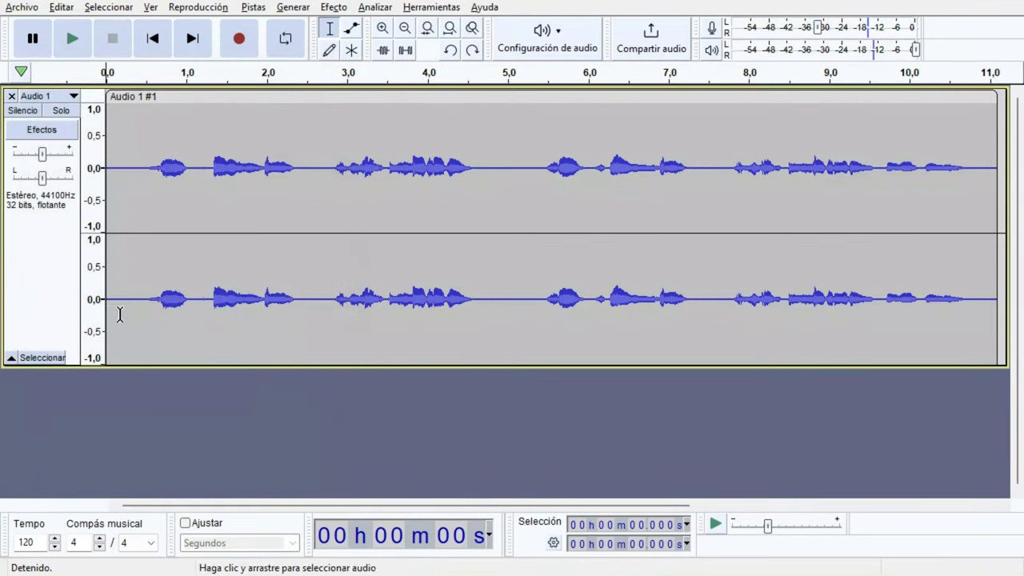
# Step: Export the audio project as an MP3 file named "She stay there"
pyautogui.click(10, 10)
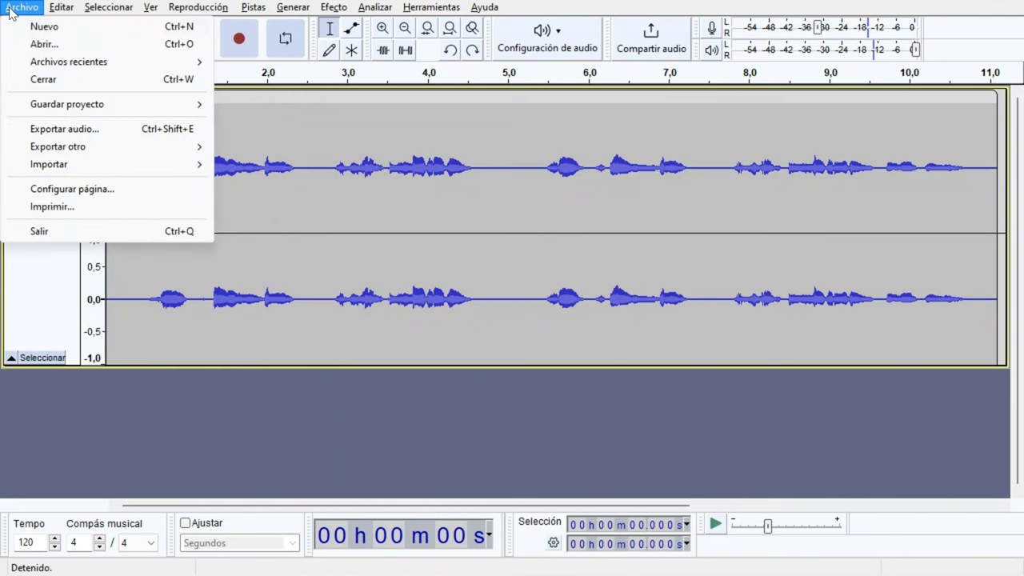
pyautogui.moveTo(114, 102)
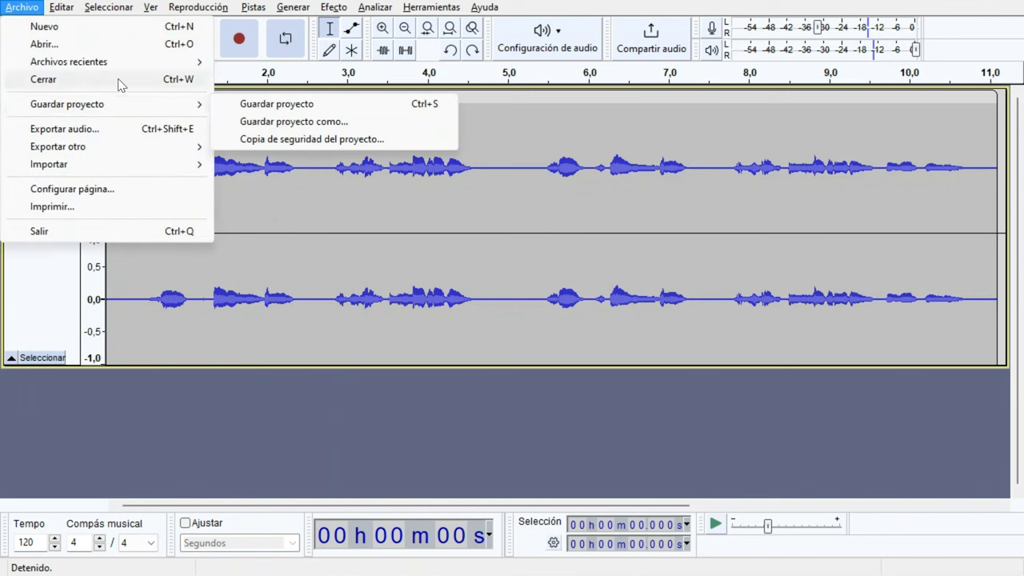
pyautogui.click(151, 129)
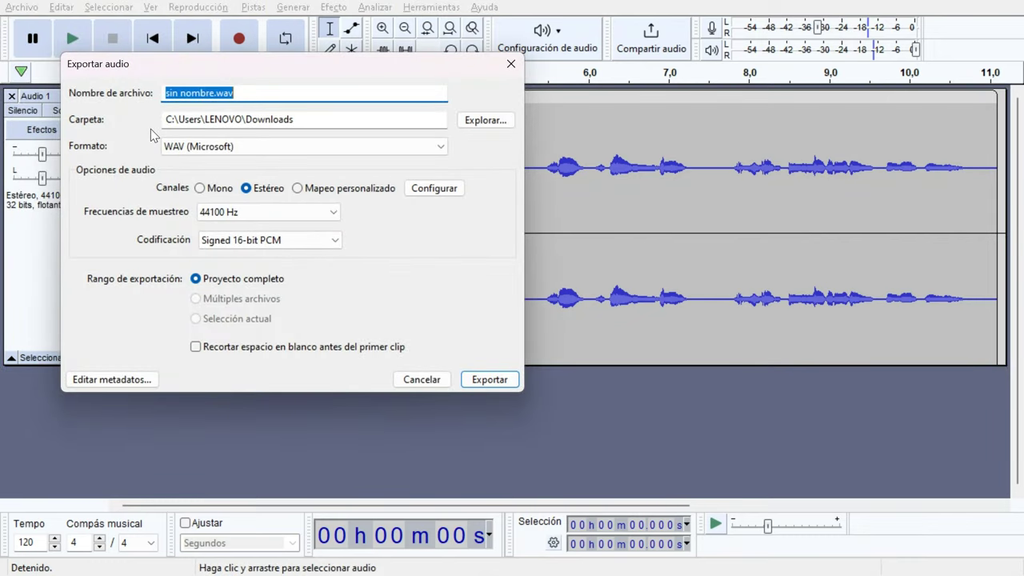
pyautogui.write('She')
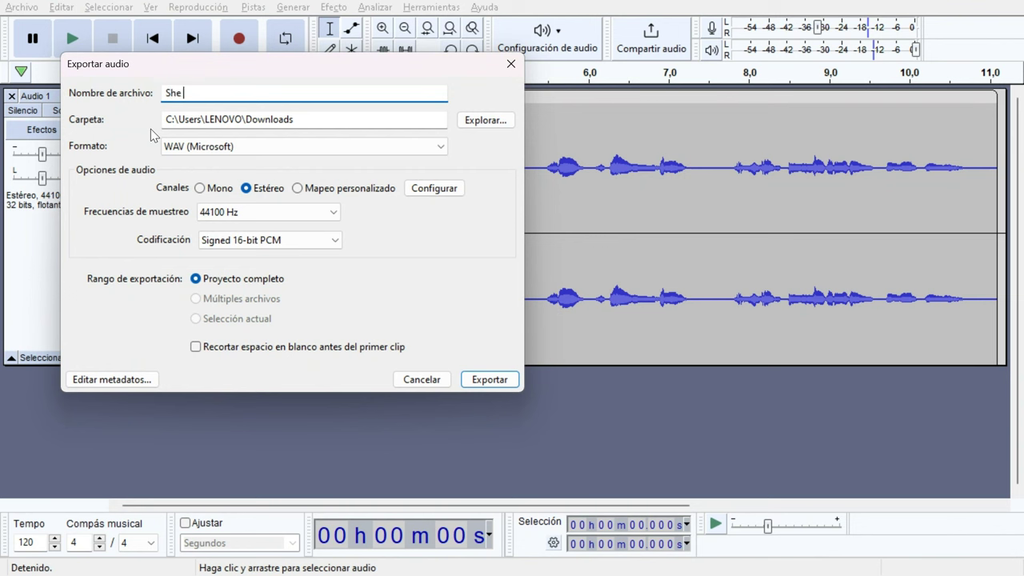
pyautogui.write(' stay there')
pyautogui.click(269, 143)
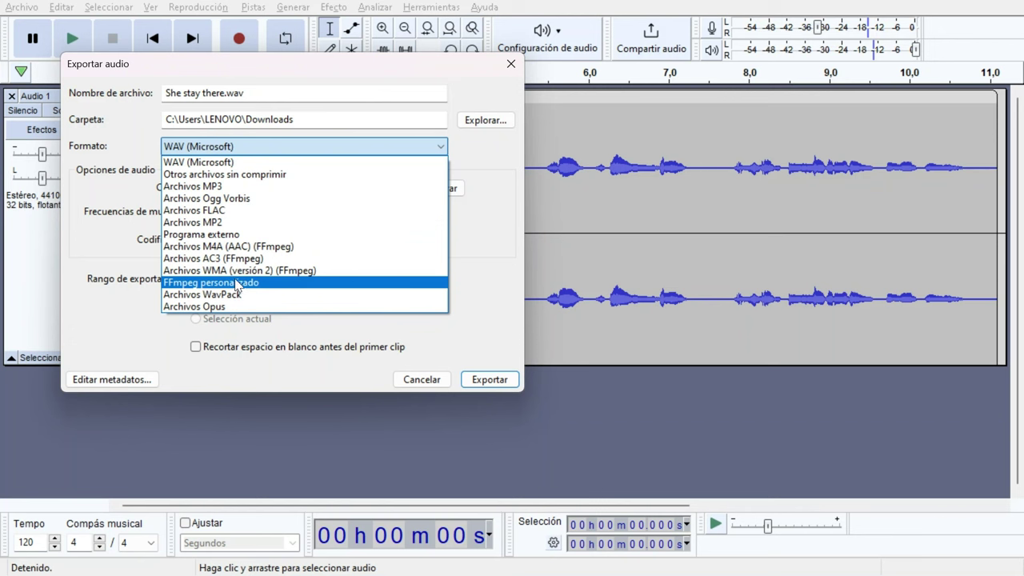
pyautogui.click(237, 189)
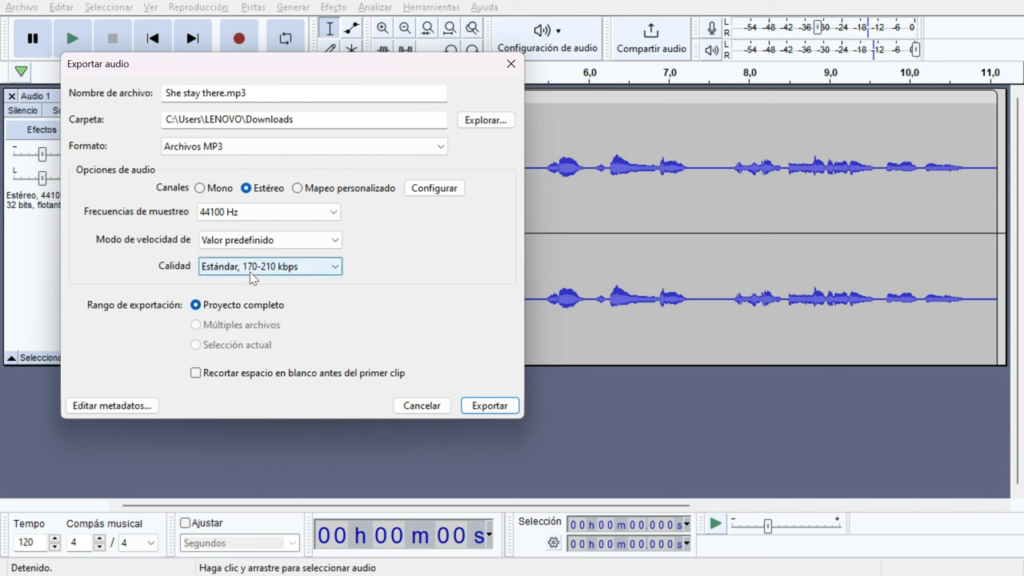
pyautogui.click(474, 405)
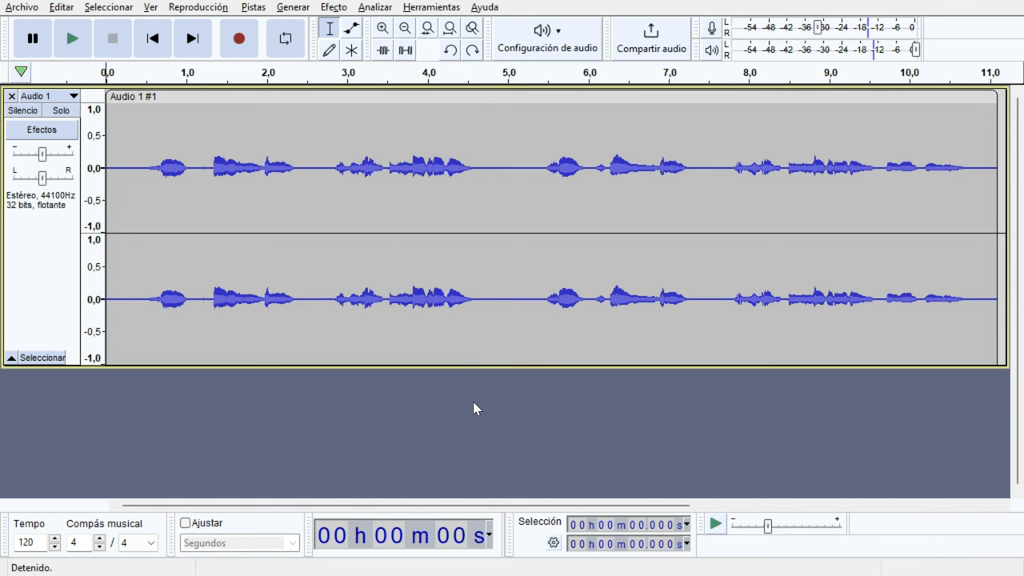
pyautogui.click(25, 10)
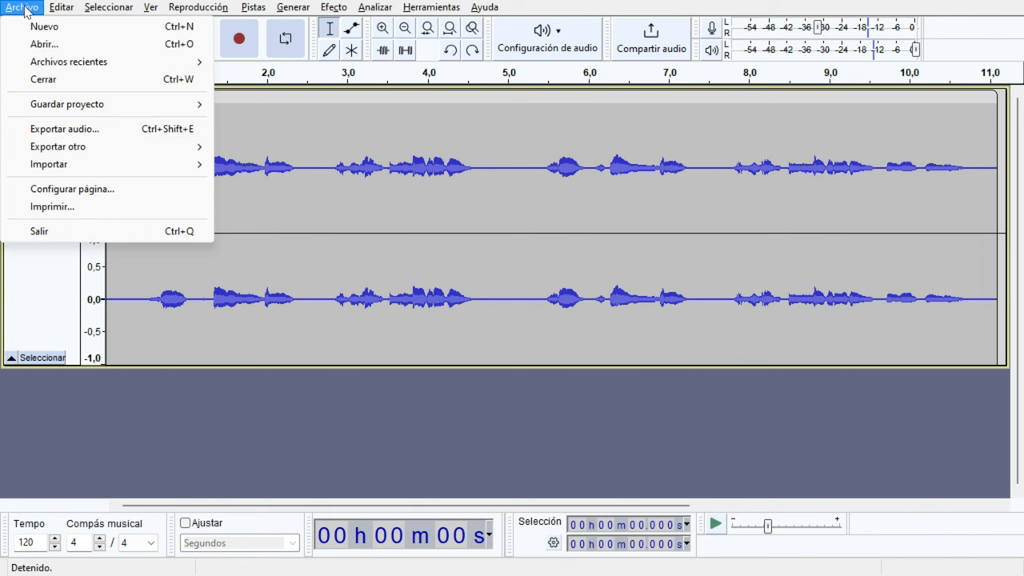
pyautogui.moveTo(101, 172)
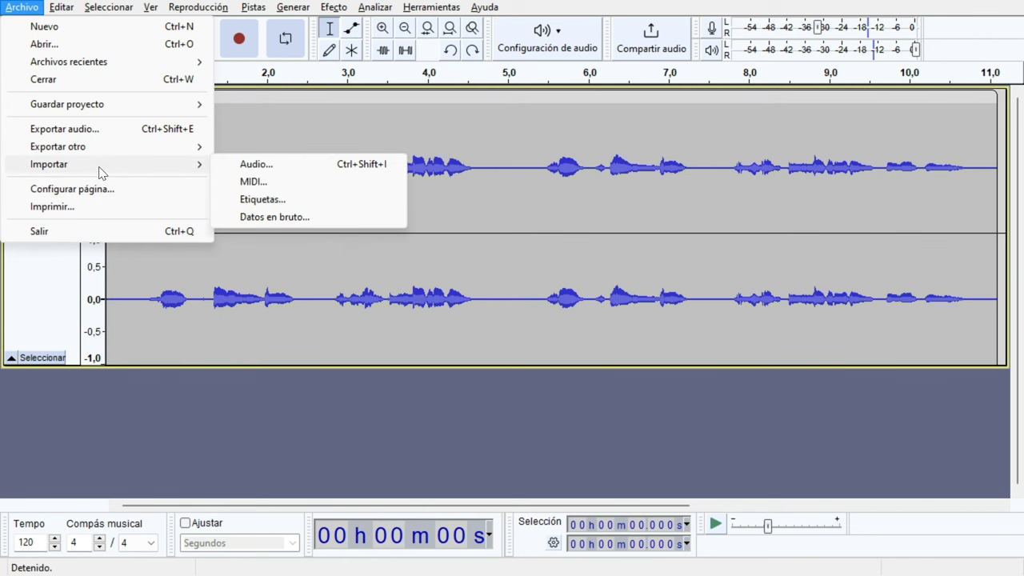
# Step: Open the preferences and examine the audio configuration, including the available audio hosts
pyautogui.moveTo(64, 8)
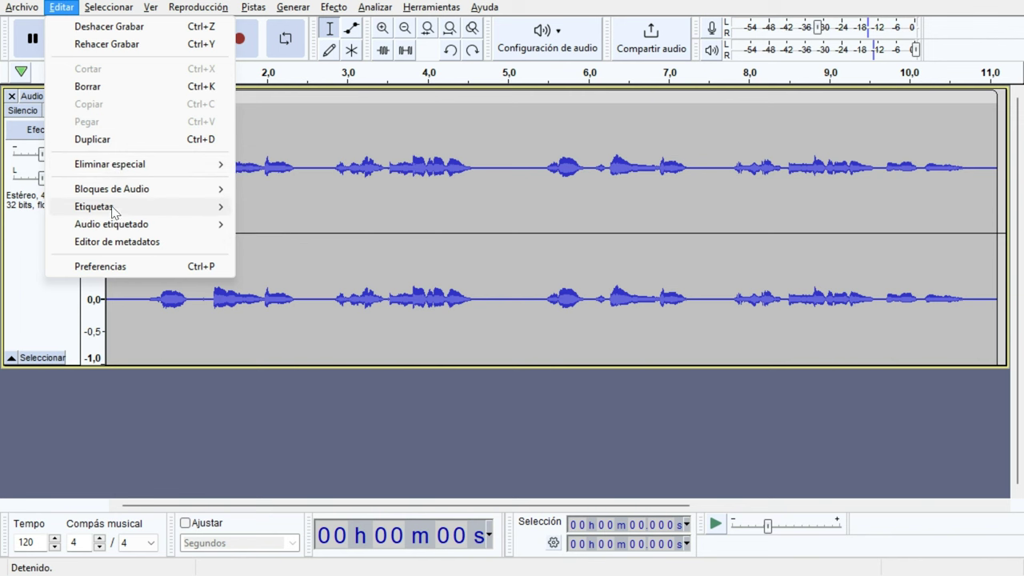
pyautogui.moveTo(115, 231)
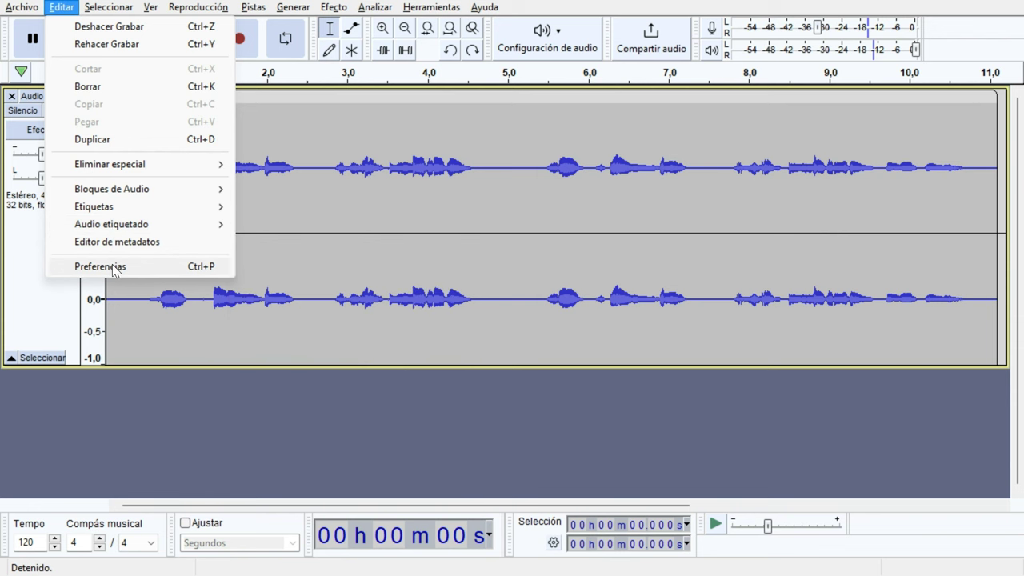
pyautogui.click(114, 267)
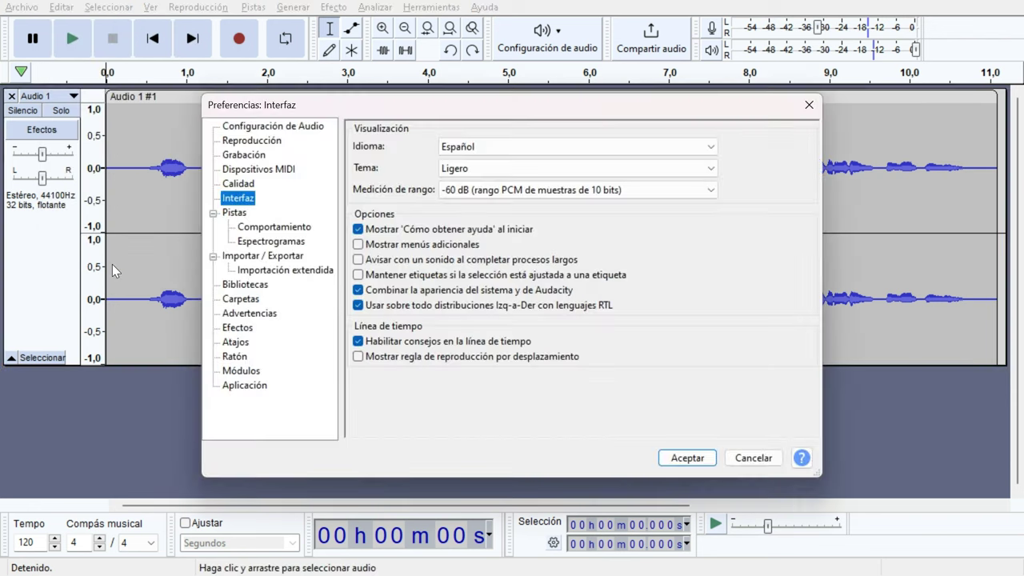
pyautogui.click(267, 128)
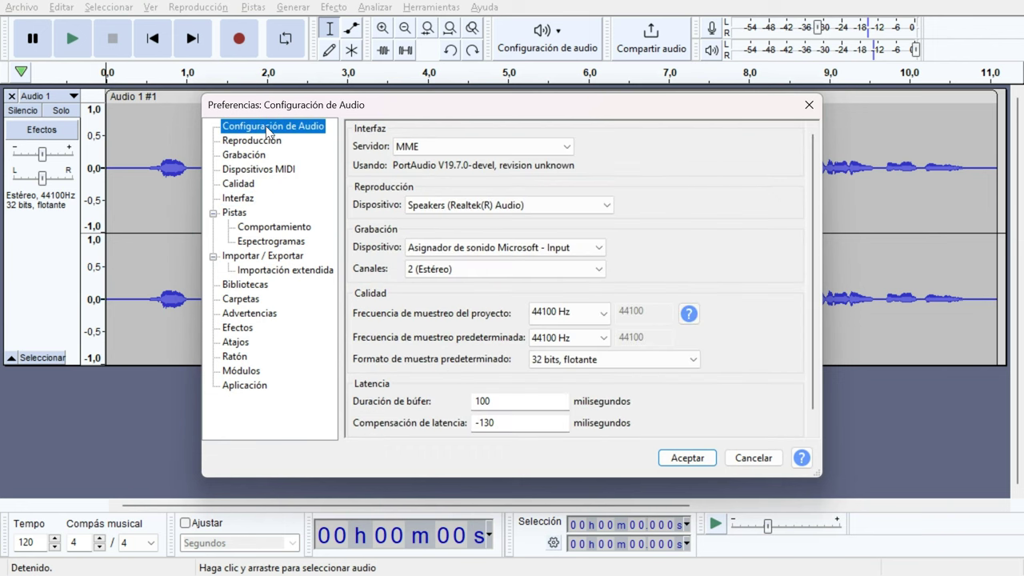
pyautogui.click(482, 149)
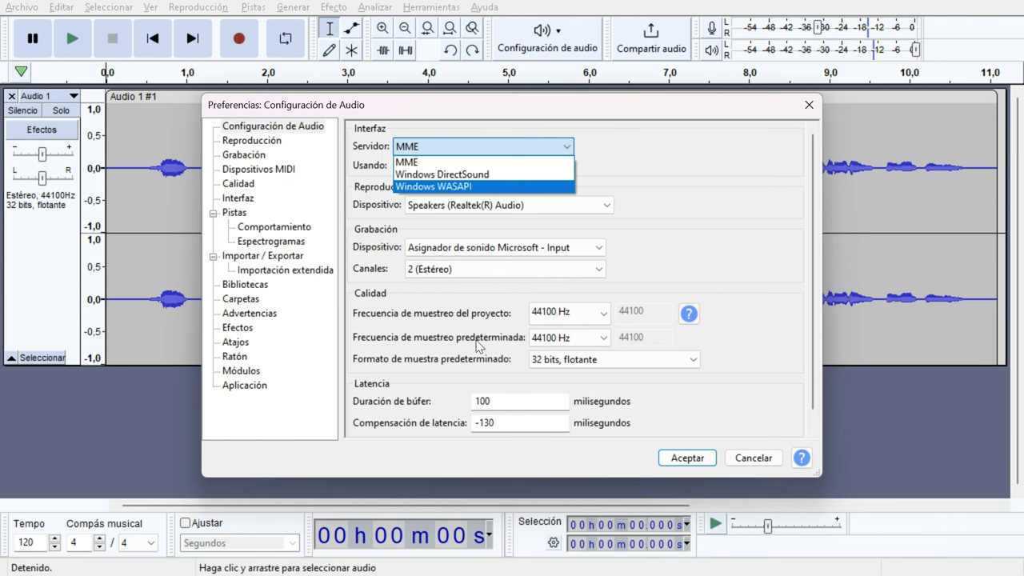
pyautogui.click(256, 149)
# Step: Examine the playback, recording and MIDI device preferences, including the MIDI host choice
pyautogui.click(256, 147)
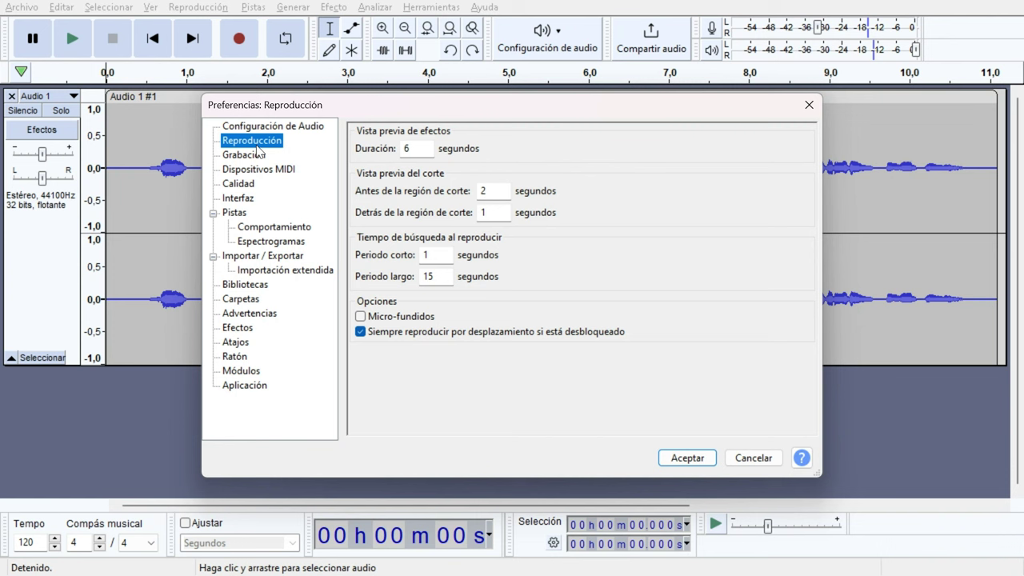
pyautogui.click(255, 157)
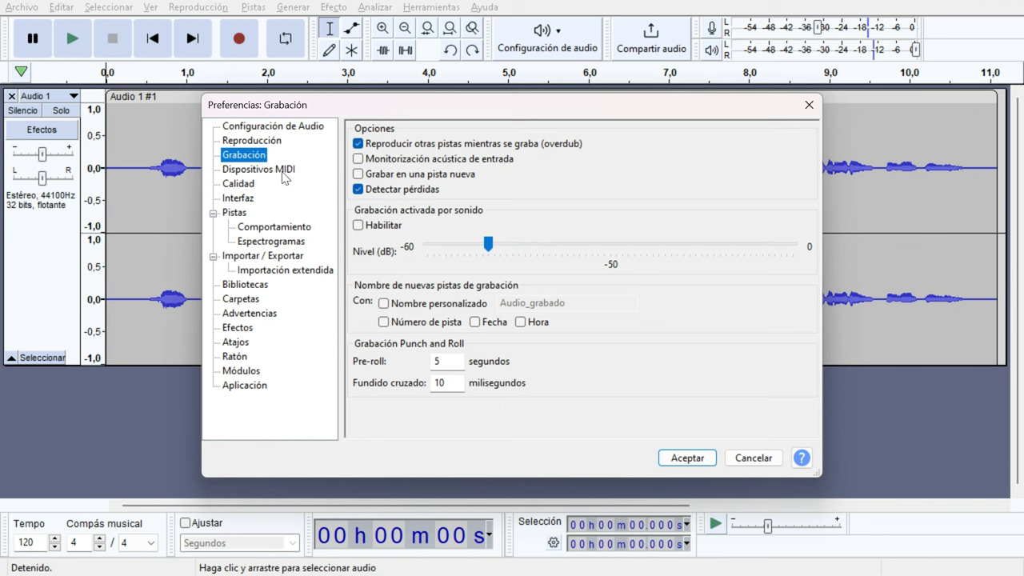
pyautogui.click(284, 176)
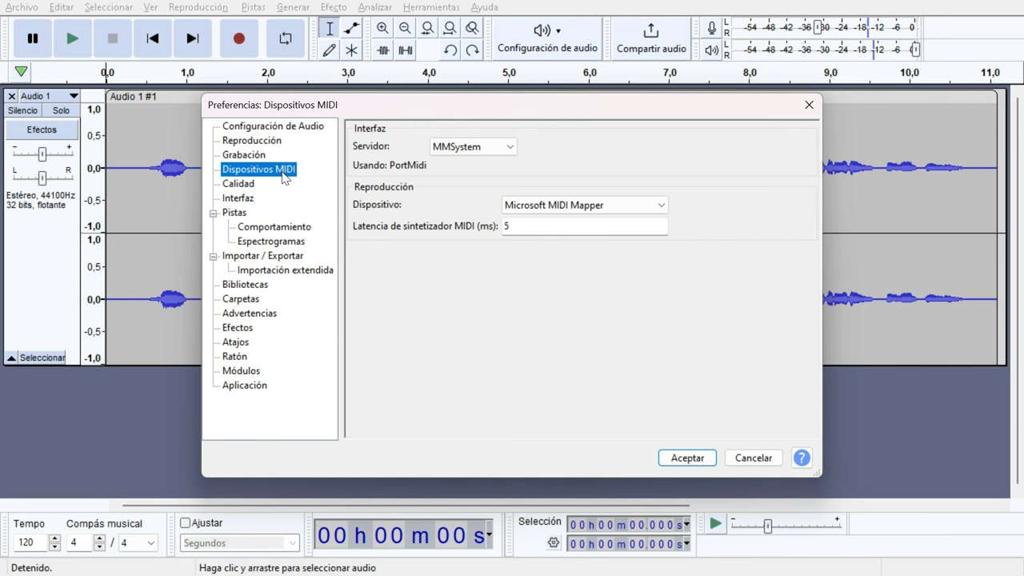
pyautogui.click(473, 147)
pyautogui.click(474, 147)
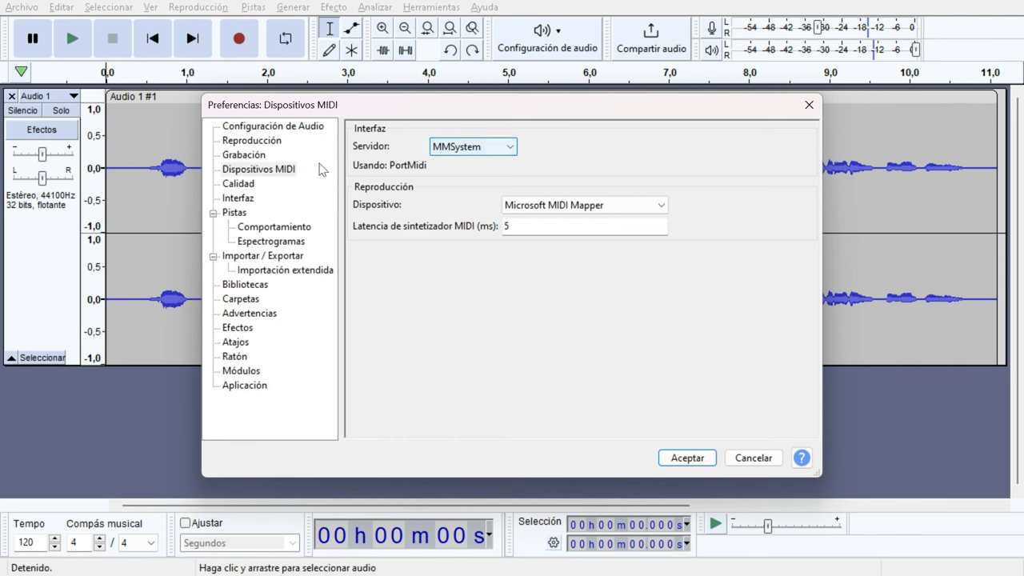
# Step: Examine the quality preferences and the choices for the real-time sample rate converter
pyautogui.click(240, 183)
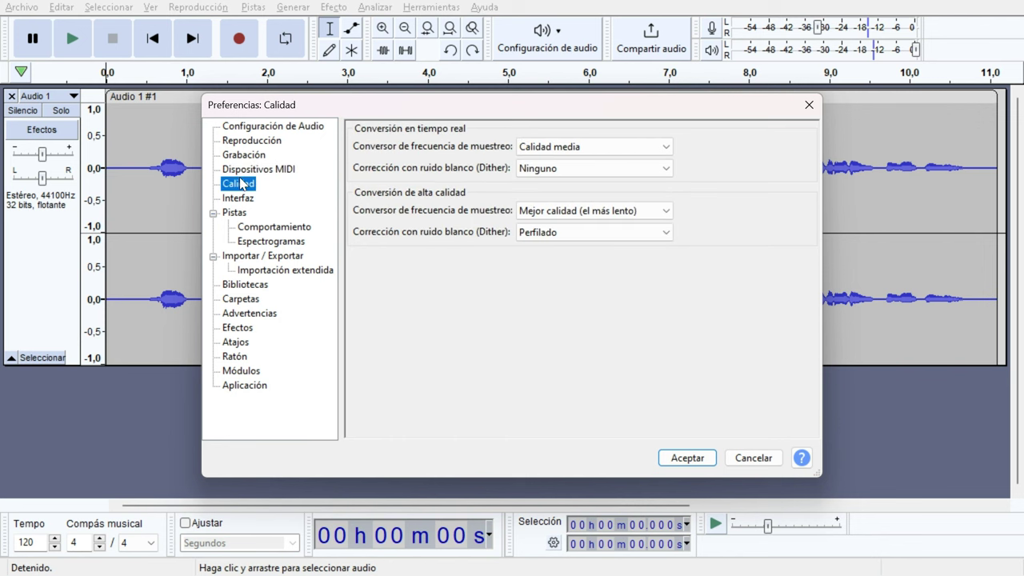
pyautogui.click(590, 149)
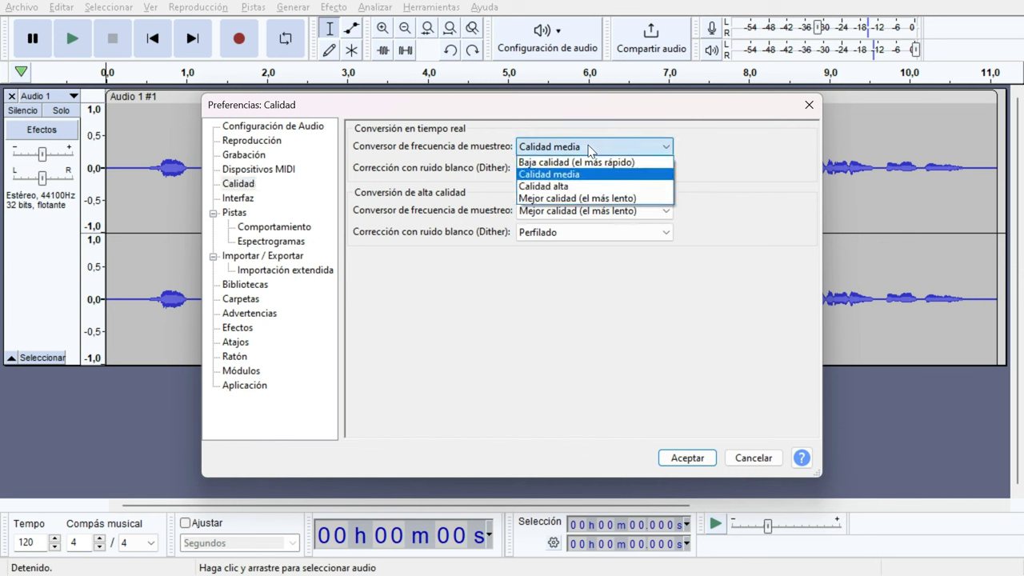
pyautogui.click(227, 202)
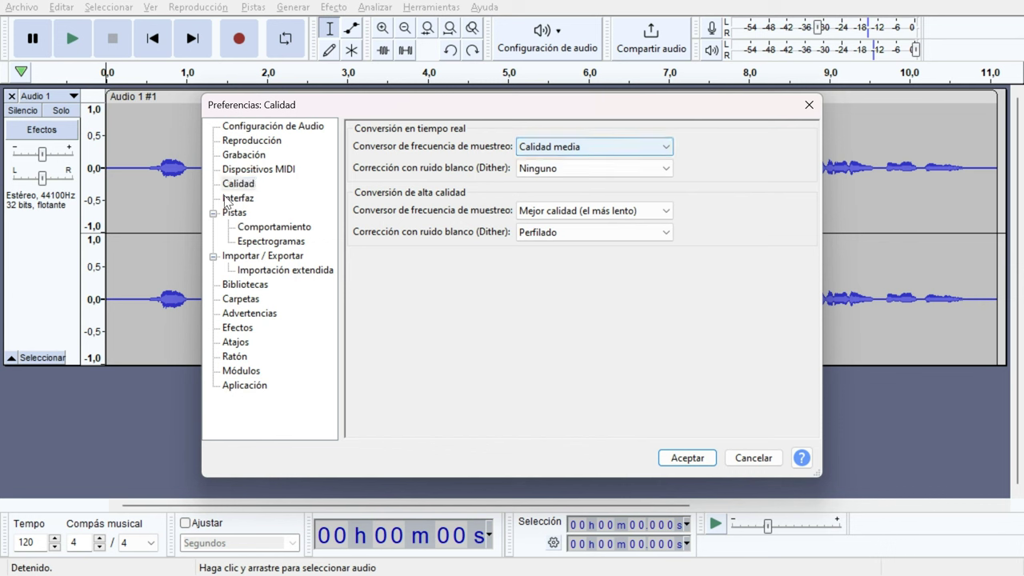
# Step: Try the Personalizado theme in the interface preferences and set the theme back to Ligero
pyautogui.click(232, 198)
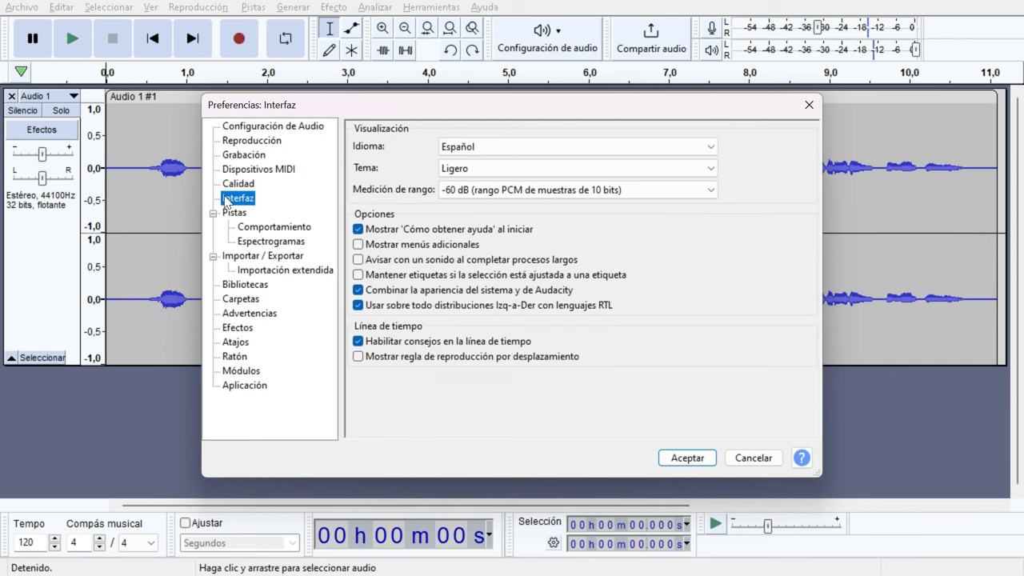
pyautogui.click(519, 168)
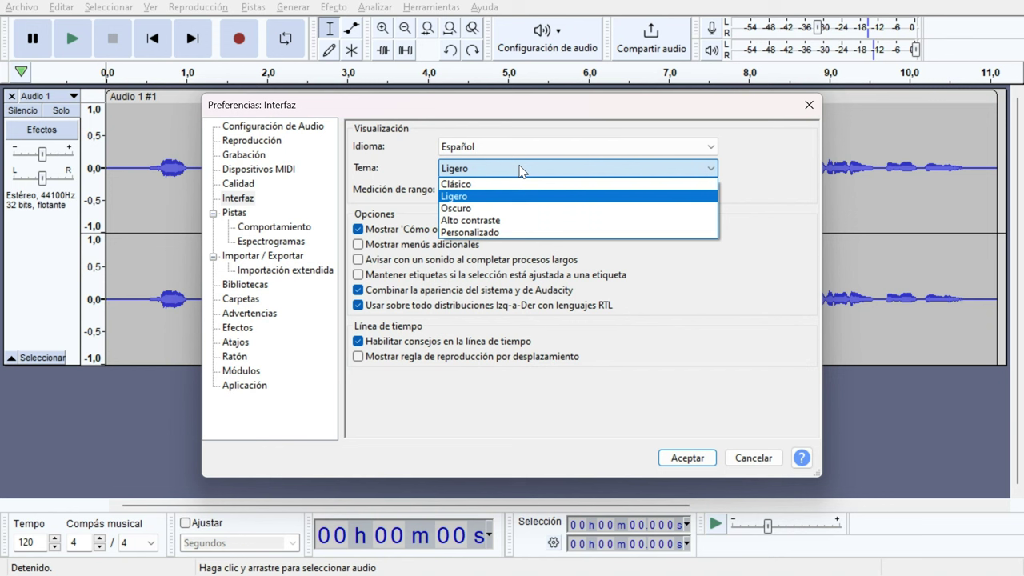
pyautogui.click(489, 234)
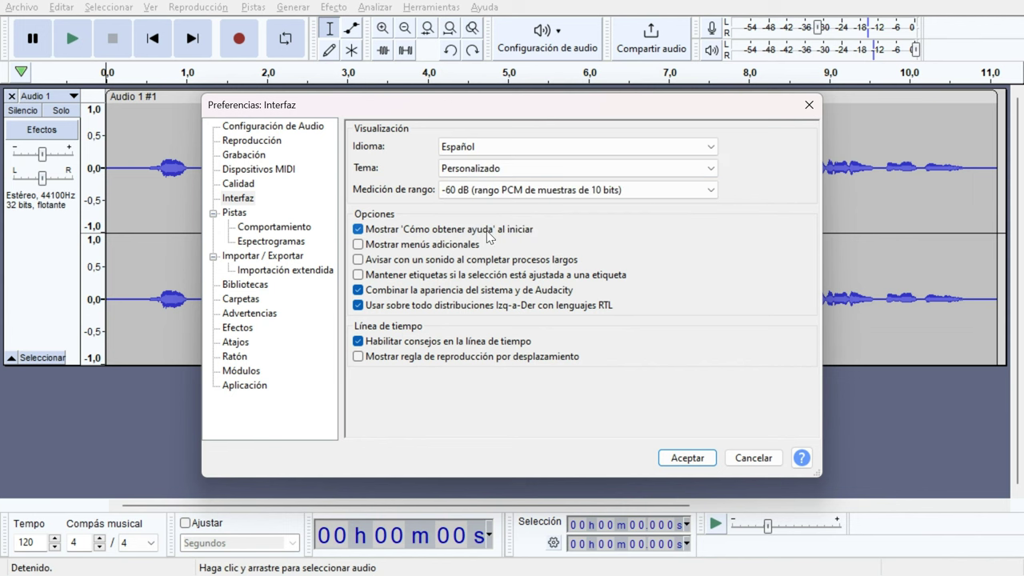
pyautogui.click(708, 169)
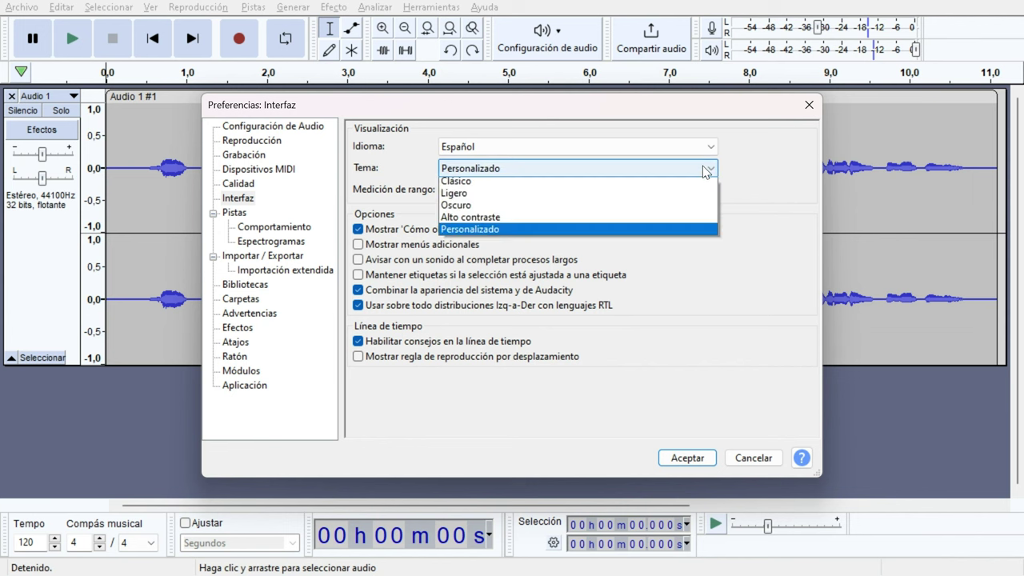
pyautogui.click(587, 196)
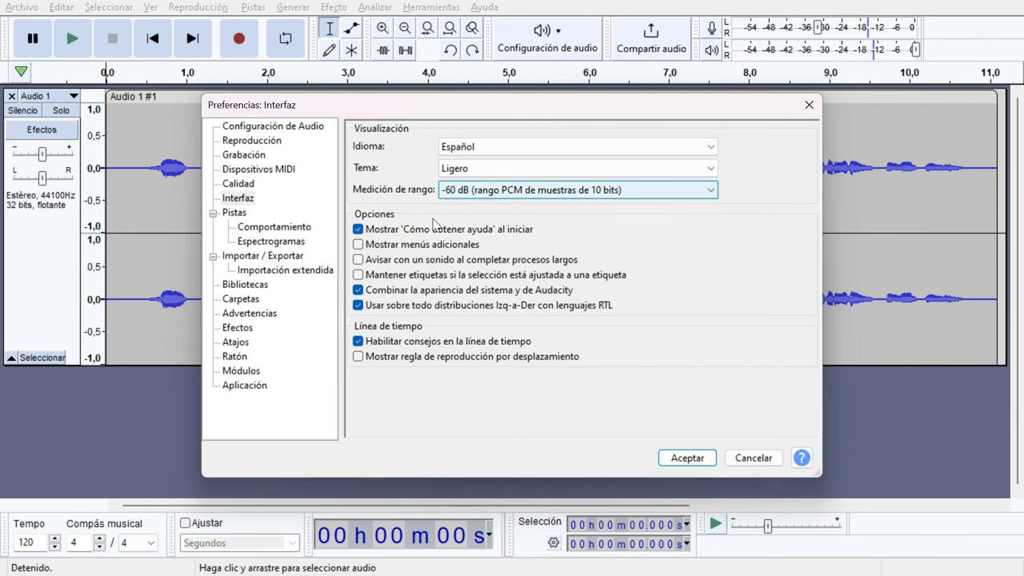
# Step: Examine the track preferences, including the behaviour and spectrogram settings
pyautogui.click(235, 215)
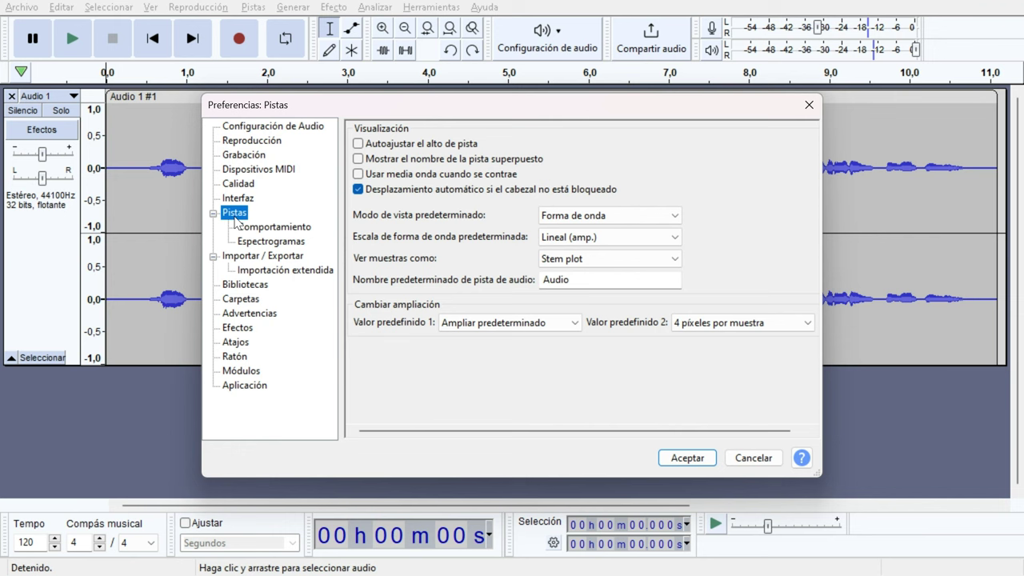
pyautogui.click(272, 228)
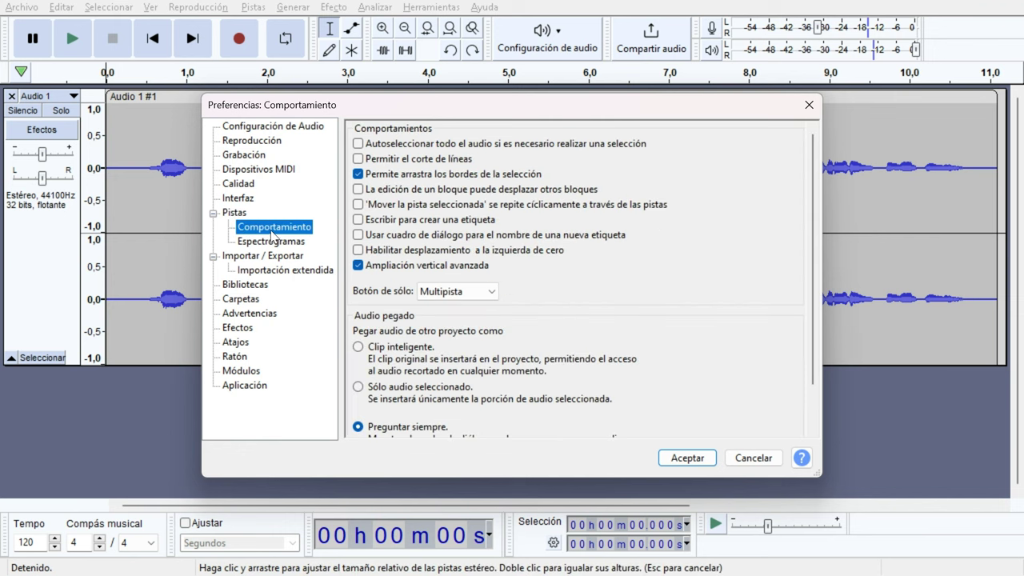
pyautogui.click(269, 242)
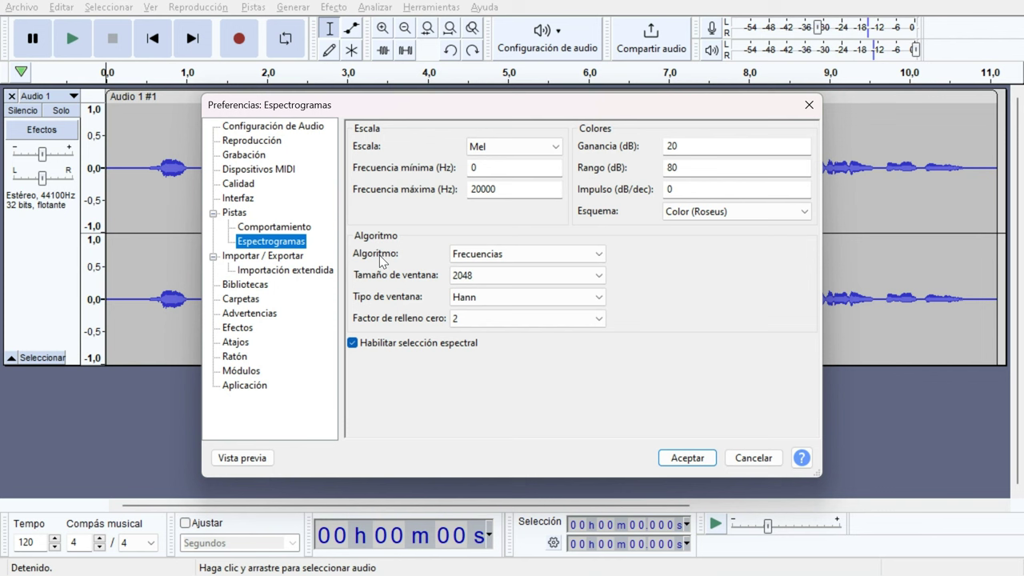
# Step: Examine the import/export preferences, the extended import rules and the LAME and FFmpeg library settings
pyautogui.click(278, 255)
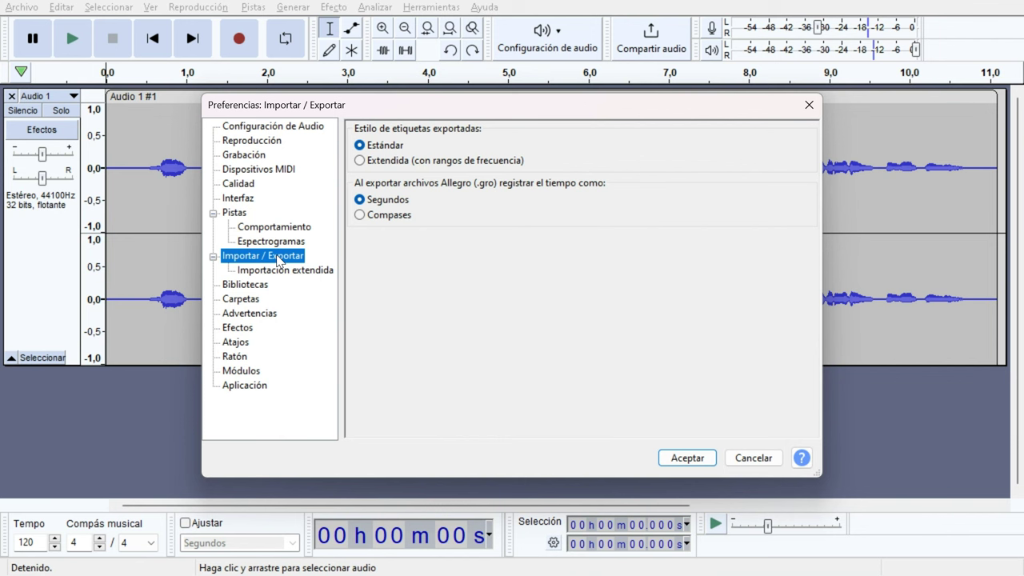
pyautogui.click(280, 271)
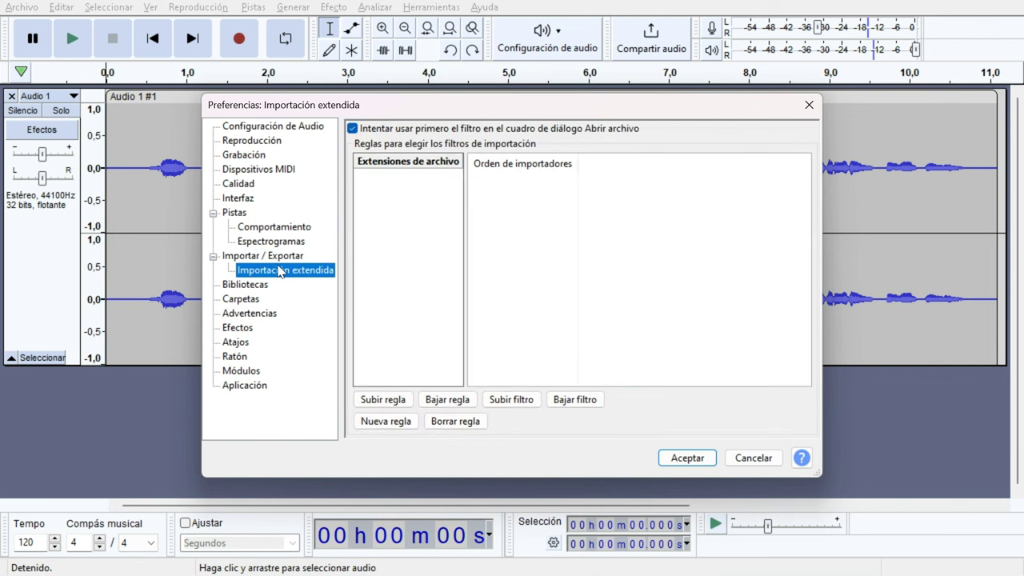
pyautogui.click(255, 288)
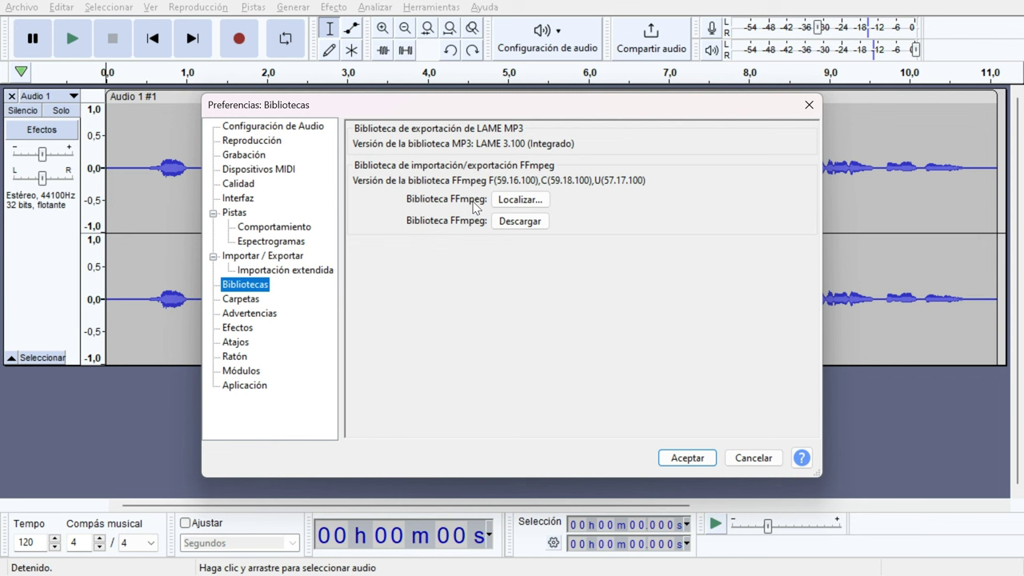
# Step: Look up the avformat.dll file in the FFmpeg For Audacity folder by locating the FFmpeg library manually, and leave the file browser without choosing it
pyautogui.click(520, 201)
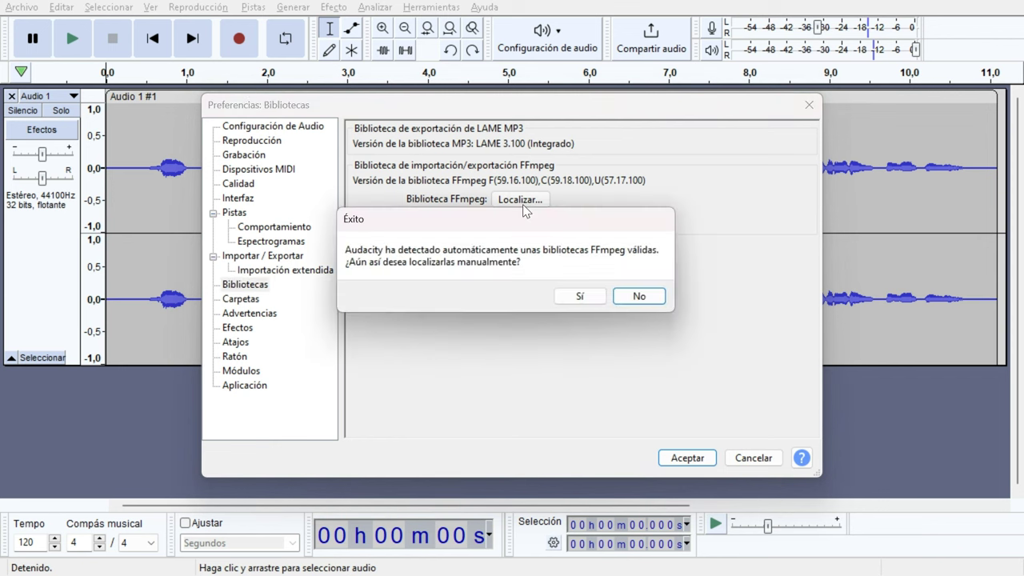
pyautogui.click(580, 296)
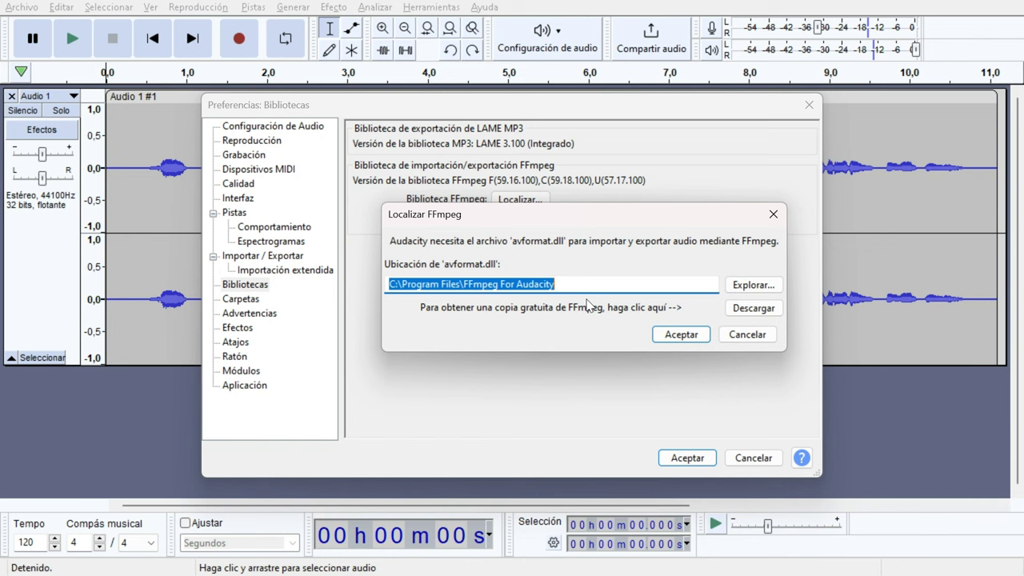
pyautogui.click(754, 285)
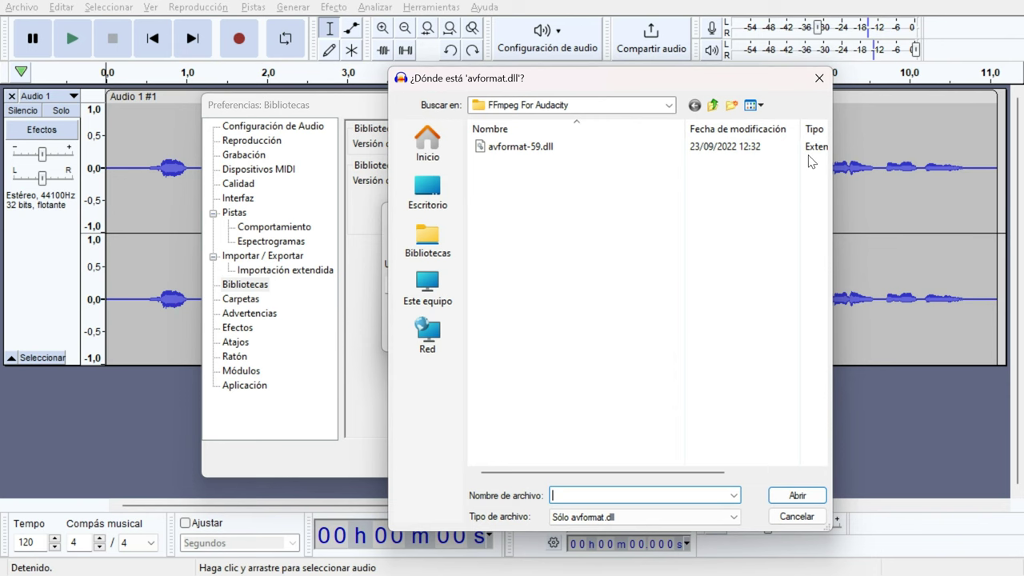
pyautogui.click(819, 78)
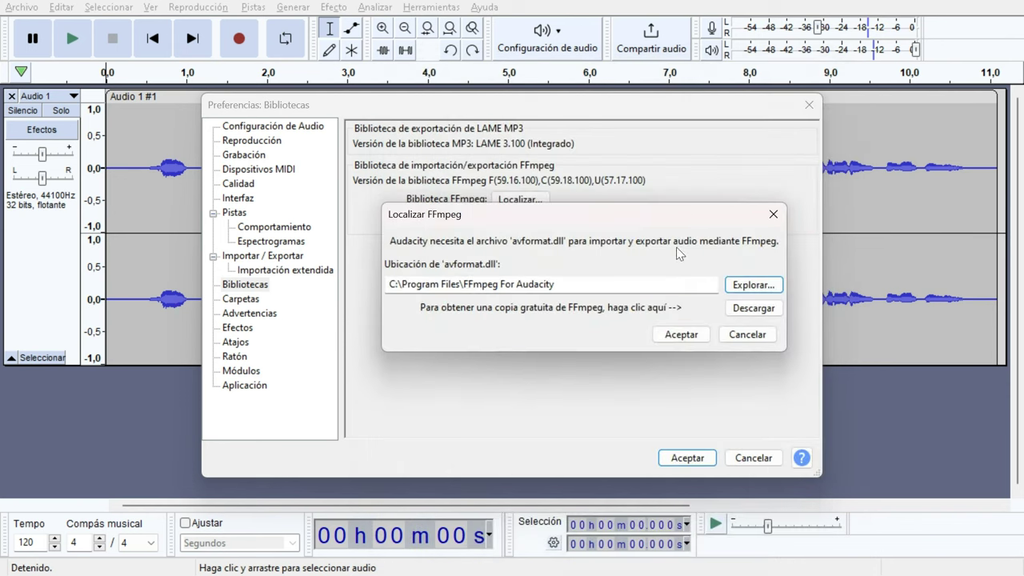
# Step: Open the online FFmpeg download help, translate it to Spanish and read the recommended Windows installation instructions on the Audacity Support site
pyautogui.click(751, 307)
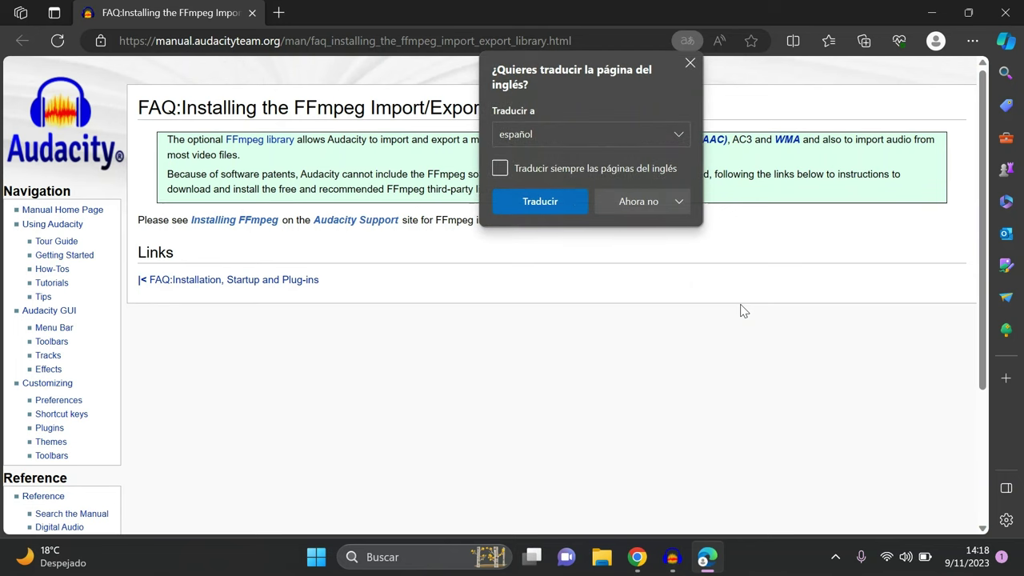
pyautogui.click(541, 201)
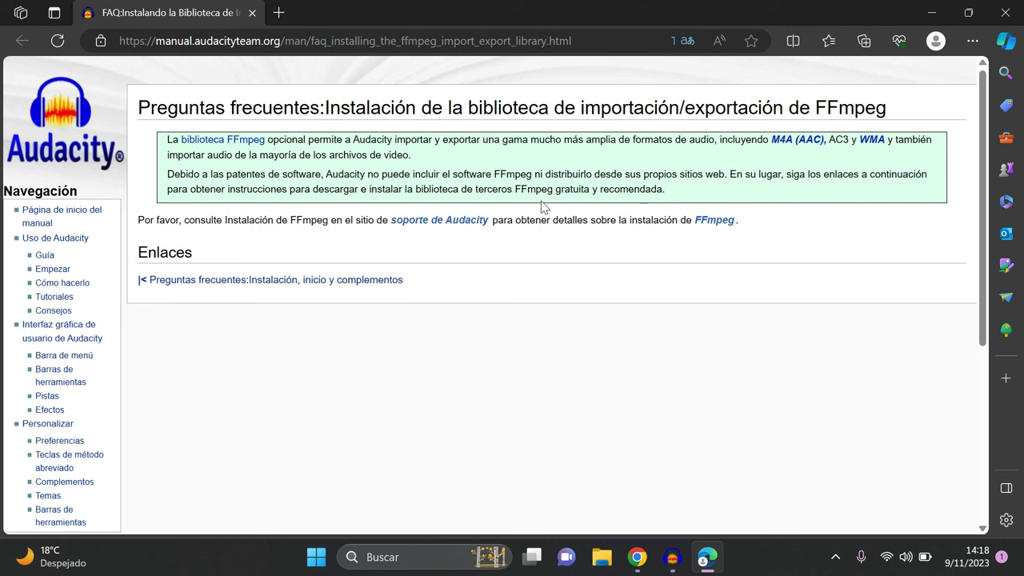
pyautogui.click(718, 227)
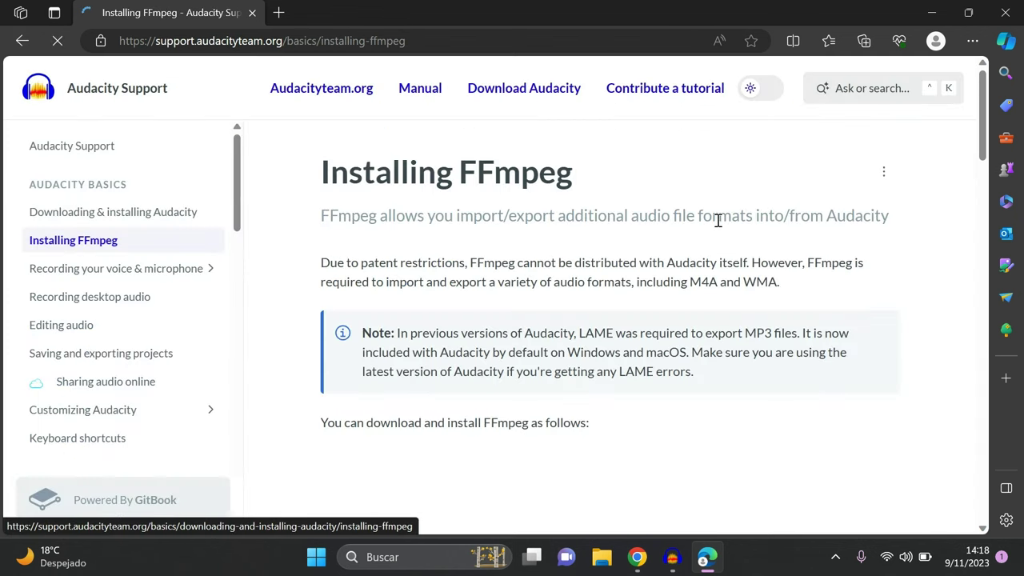
pyautogui.scroll(-4, 716, 220)
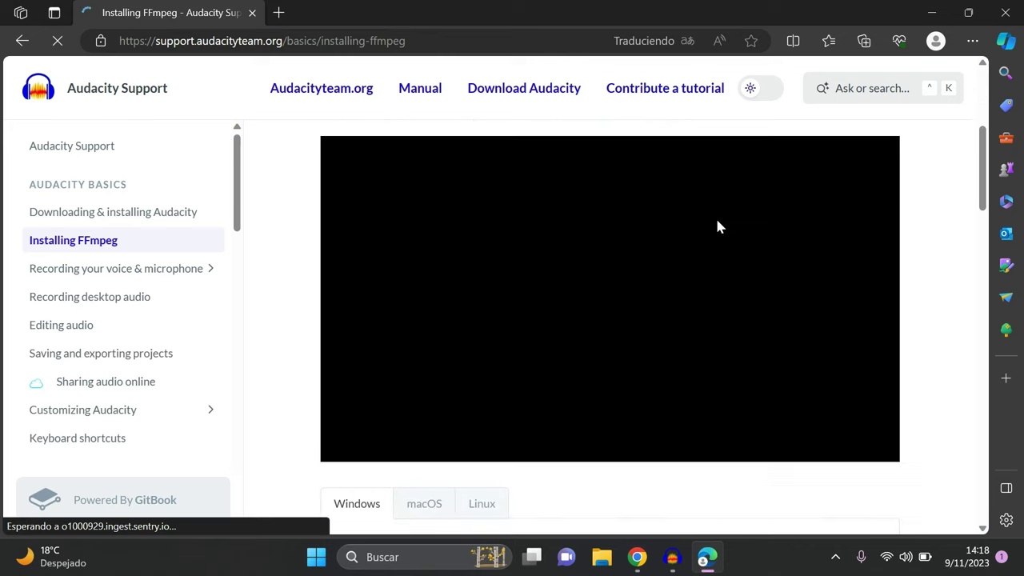
pyautogui.scroll(-2, 716, 226)
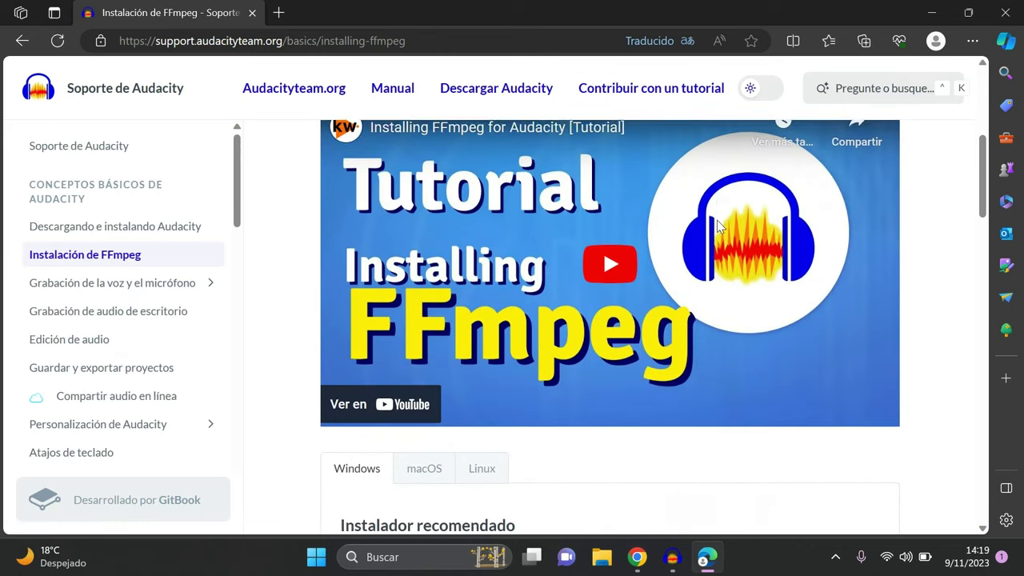
pyautogui.scroll(-3, 716, 221)
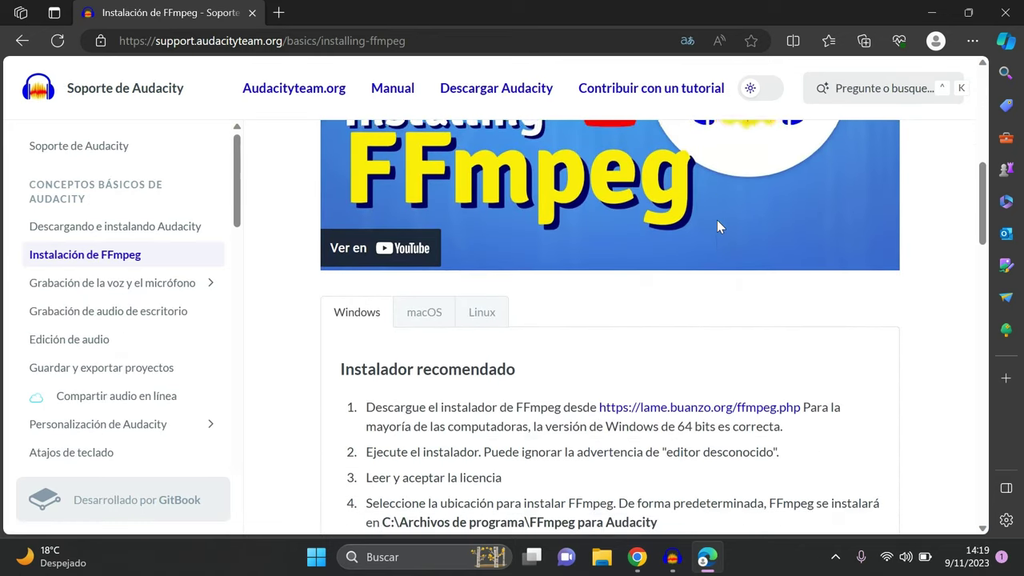
pyautogui.scroll(-3, 716, 227)
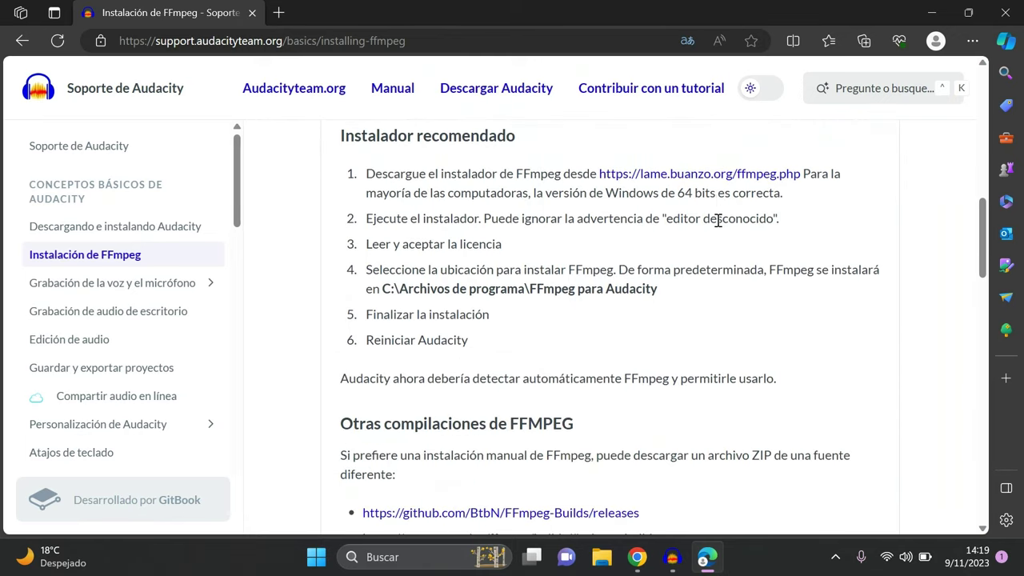
# Step: Open the lame.buanzo.org FFmpeg download page, translate it to Spanish, examine the installers for Audacity 3.2 and later, and close the browser
pyautogui.click(691, 176)
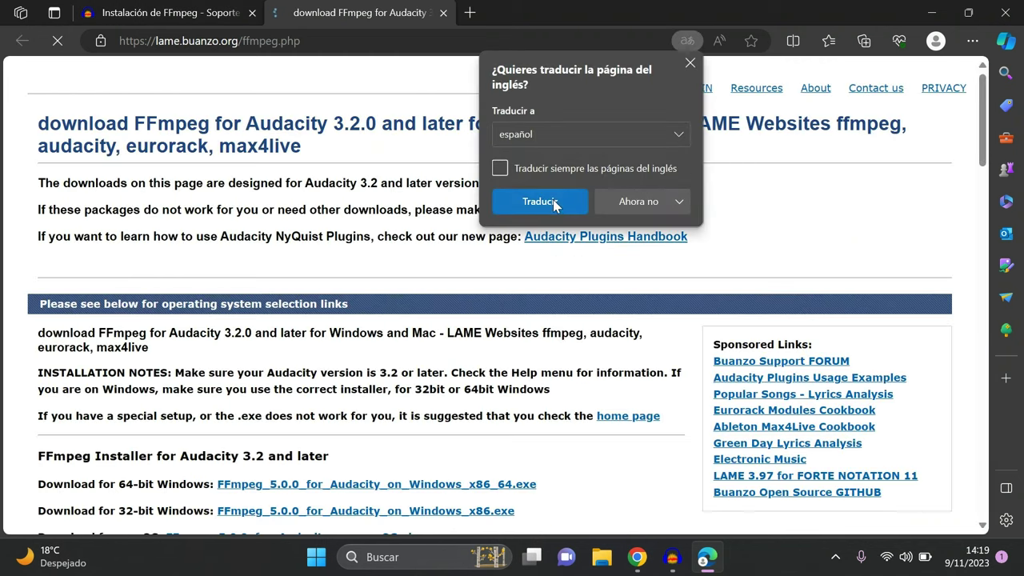
pyautogui.click(552, 202)
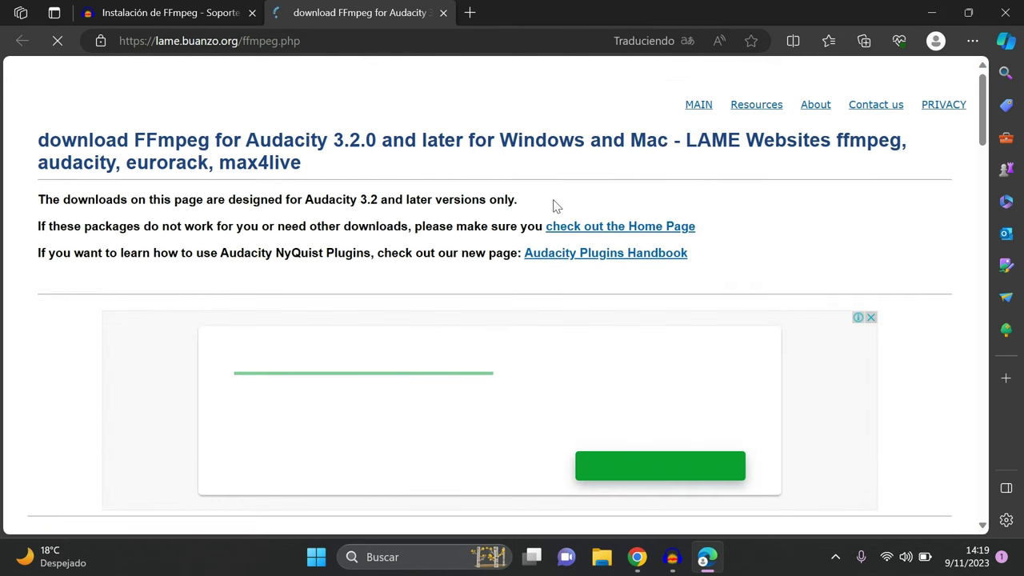
pyautogui.scroll(-2, 557, 206)
pyautogui.scroll(-3, 557, 206)
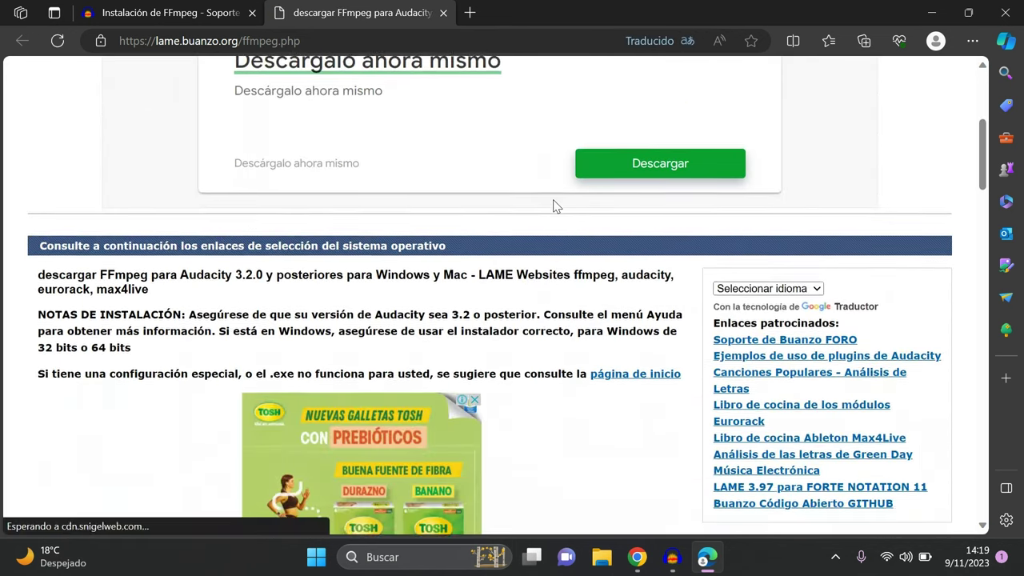
pyautogui.scroll(-3, 557, 206)
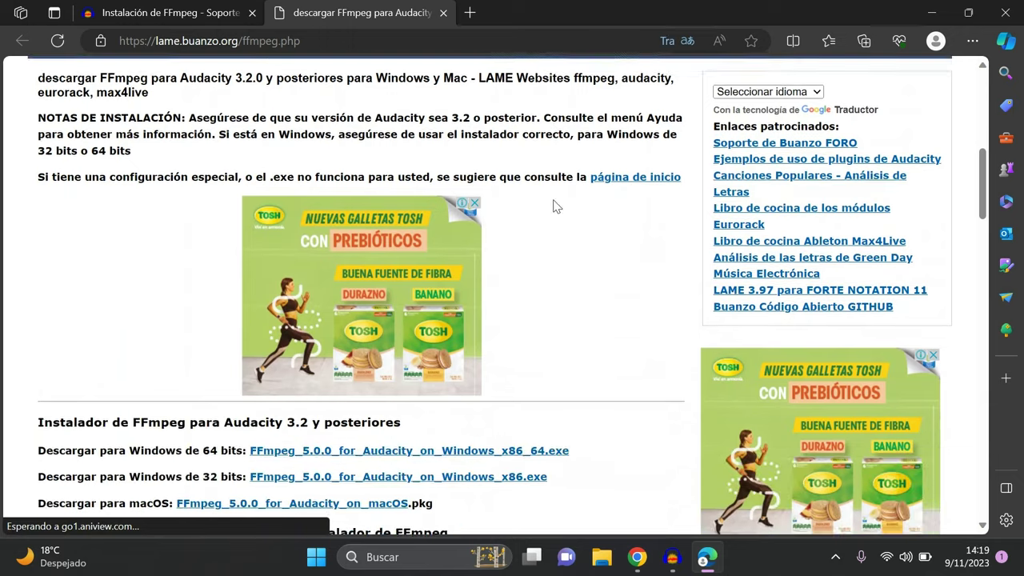
pyautogui.scroll(-1, 557, 206)
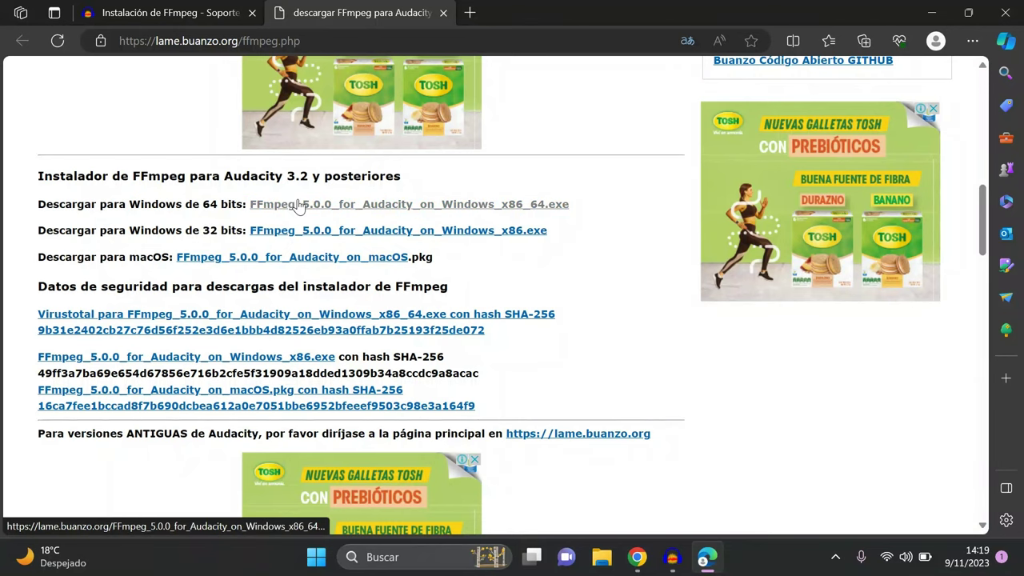
pyautogui.click(1005, 19)
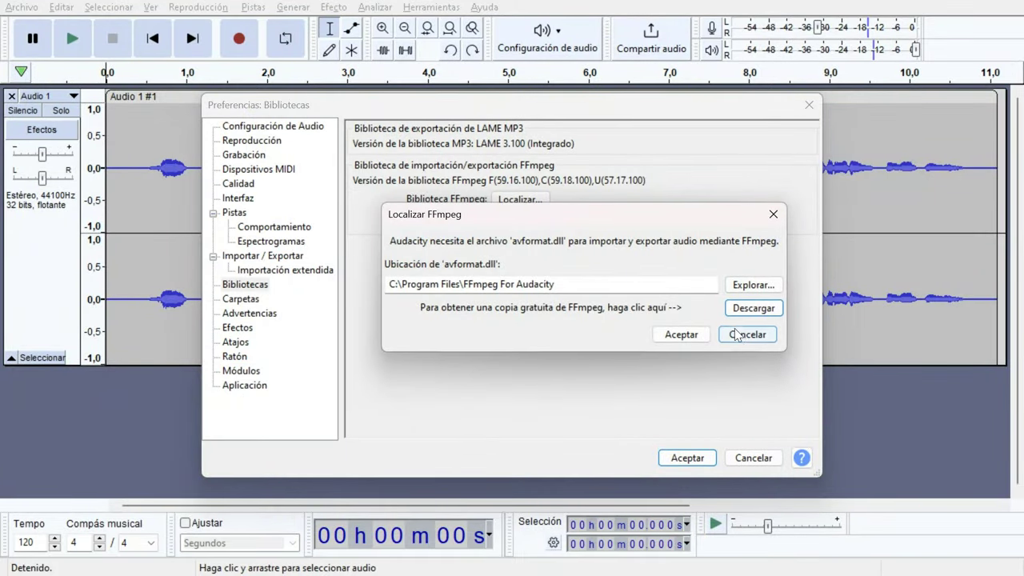
# Step: Accept the existing FFmpeg location and check the web page that the Libraries preferences offer for downloading FFmpeg
pyautogui.click(682, 337)
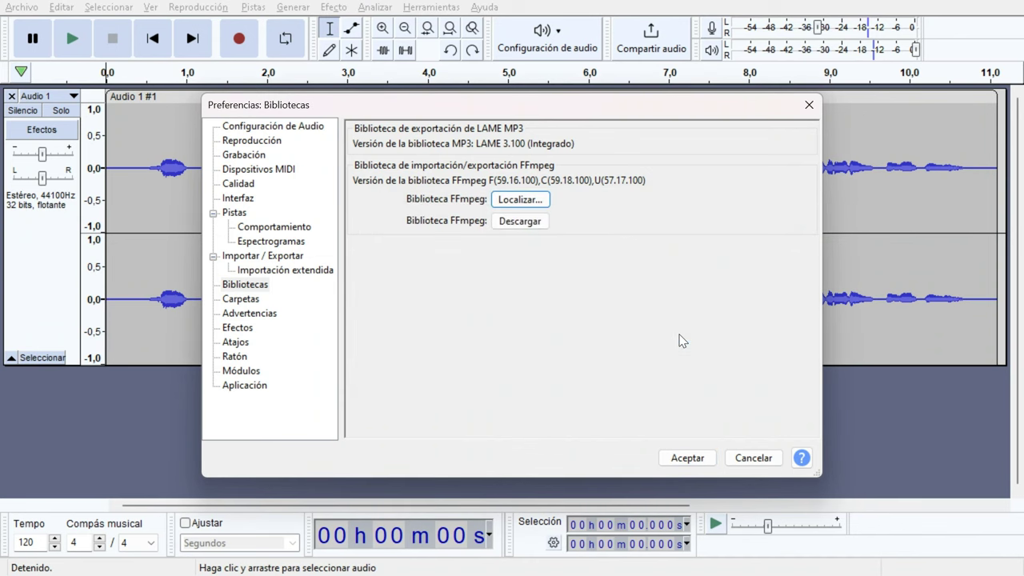
pyautogui.click(507, 226)
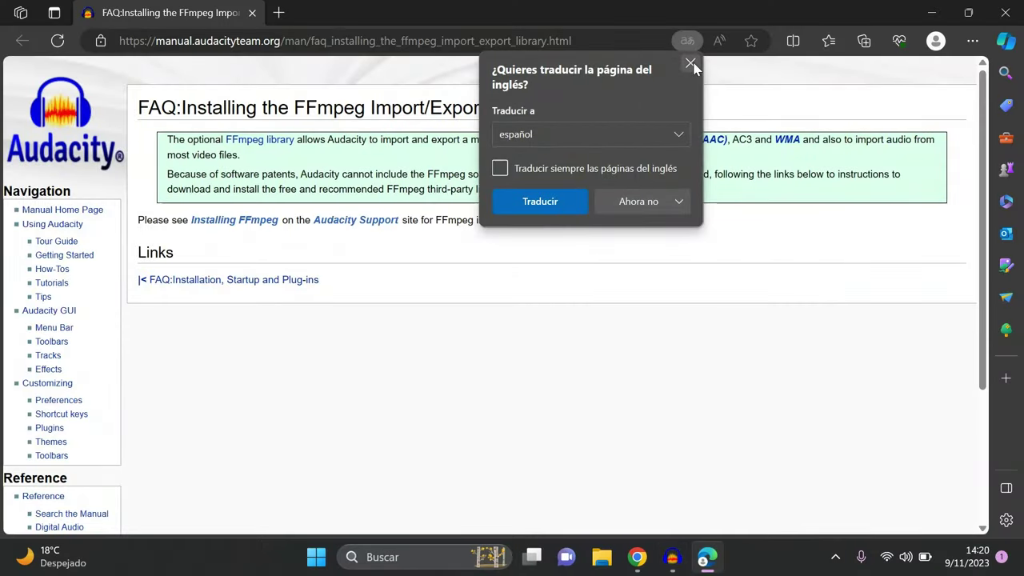
pyautogui.click(690, 64)
pyautogui.click(1005, 12)
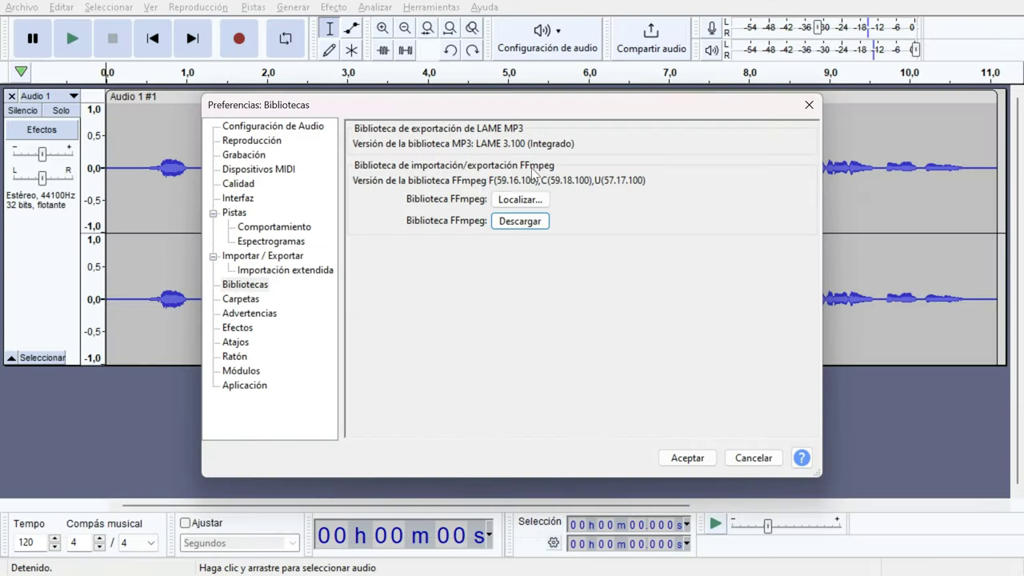
# Step: Examine the preferences for default folders, warnings and effects
pyautogui.click(240, 299)
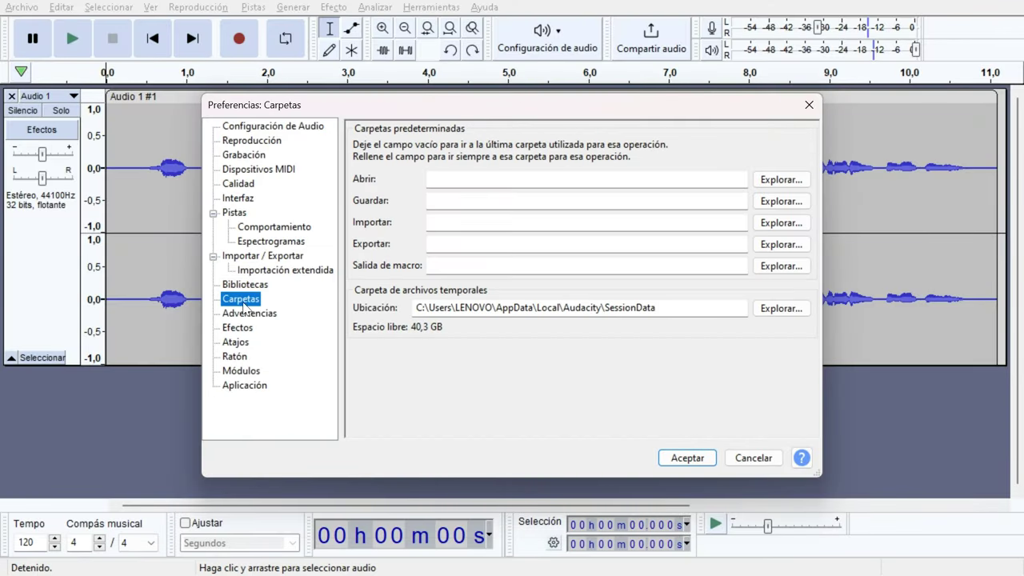
pyautogui.click(250, 314)
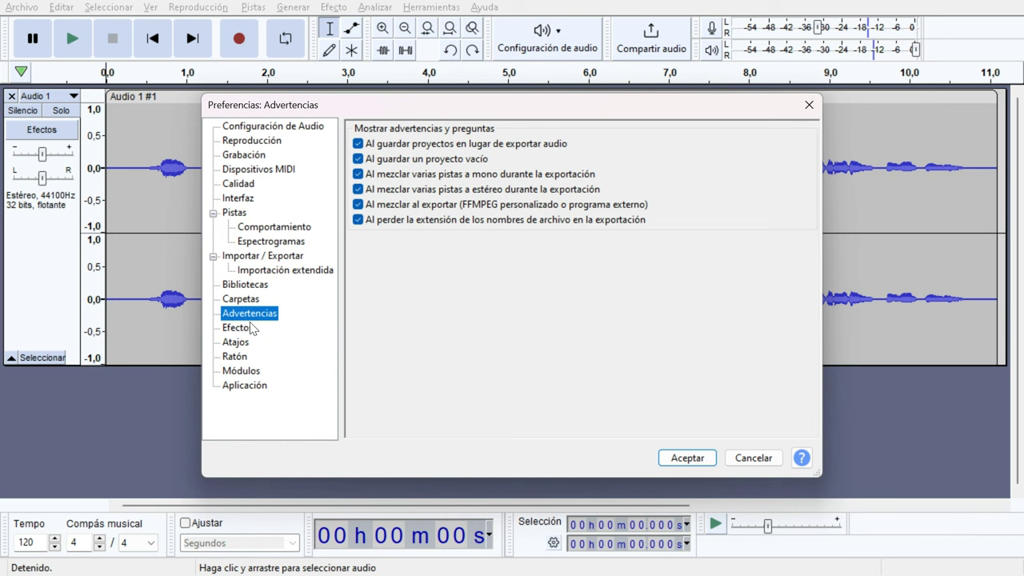
pyautogui.click(242, 330)
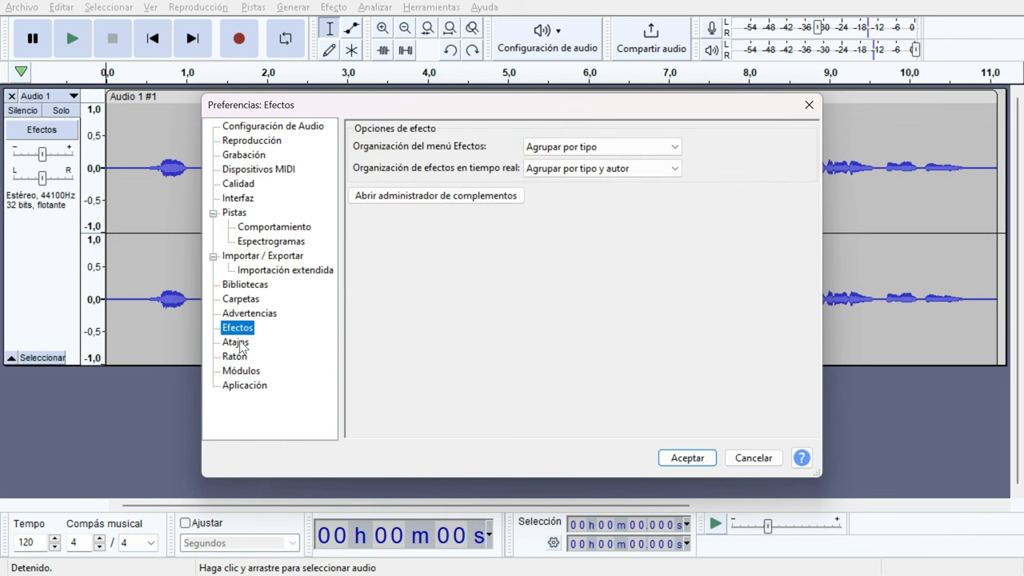
# Step: Examine the keyboard shortcut preferences through the whole command tree, from the Archivo commands to the Ayuda commands
pyautogui.click(242, 342)
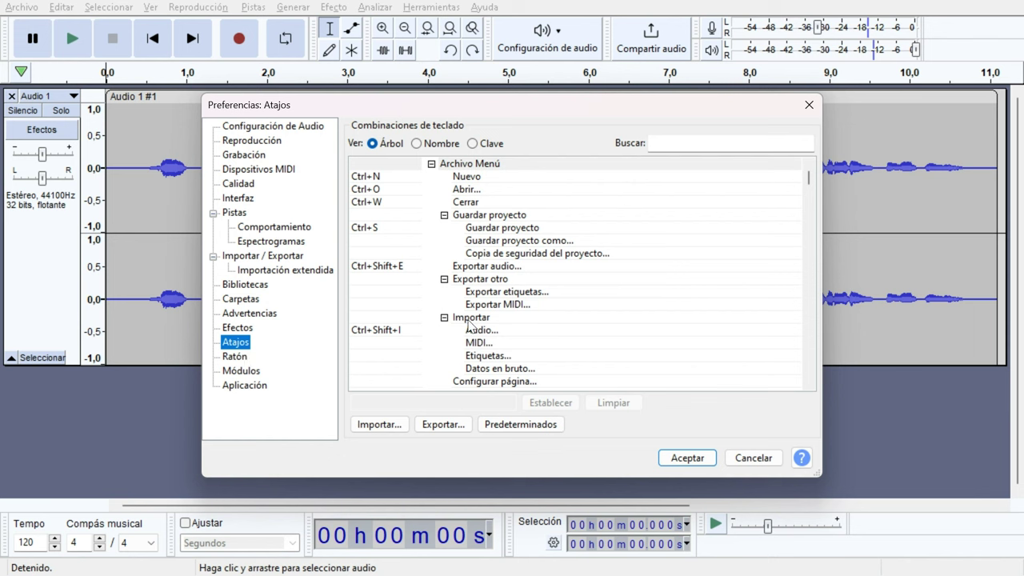
pyautogui.scroll(-20, 469, 327)
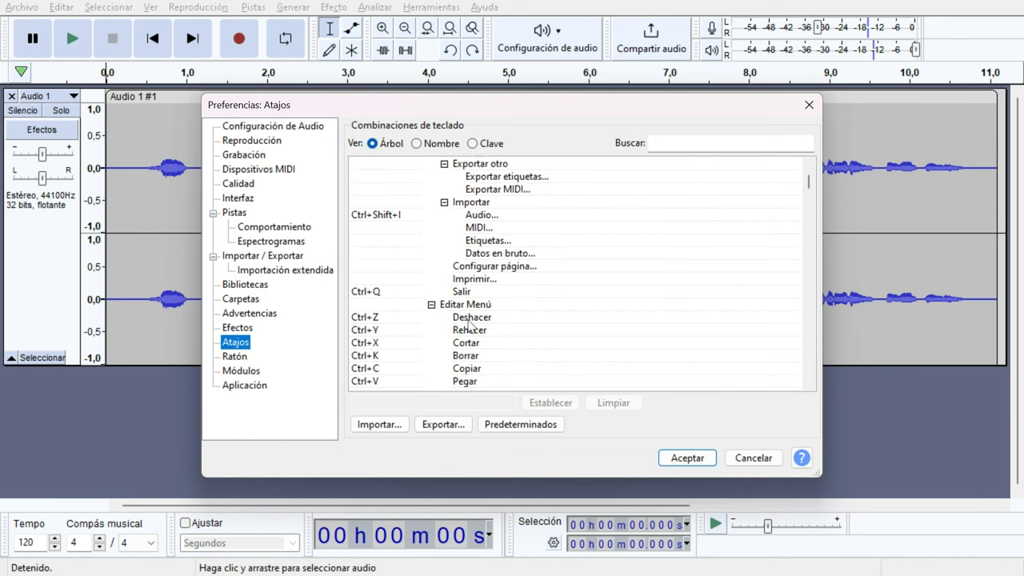
pyautogui.scroll(-20, 468, 326)
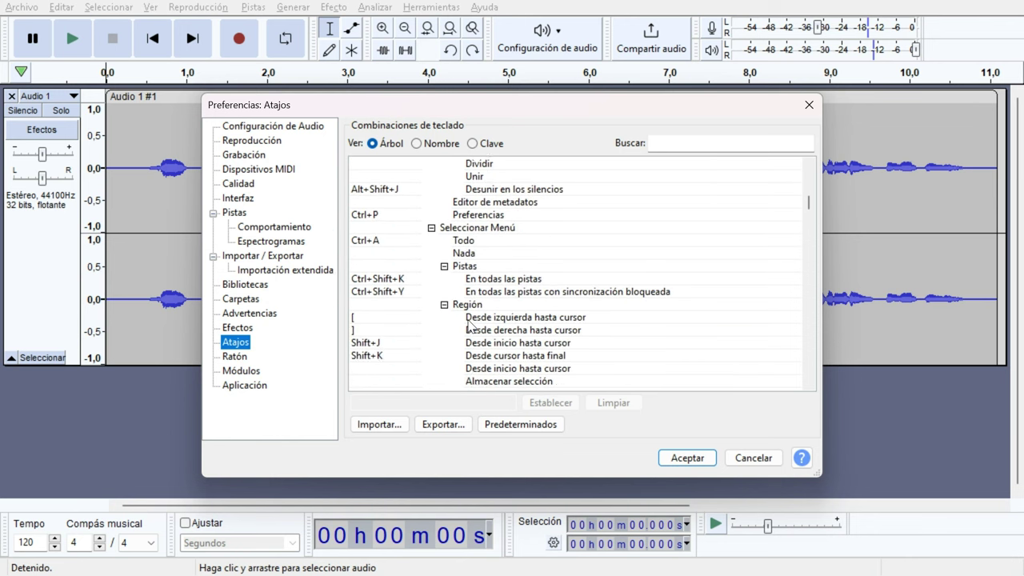
pyautogui.scroll(-20, 470, 325)
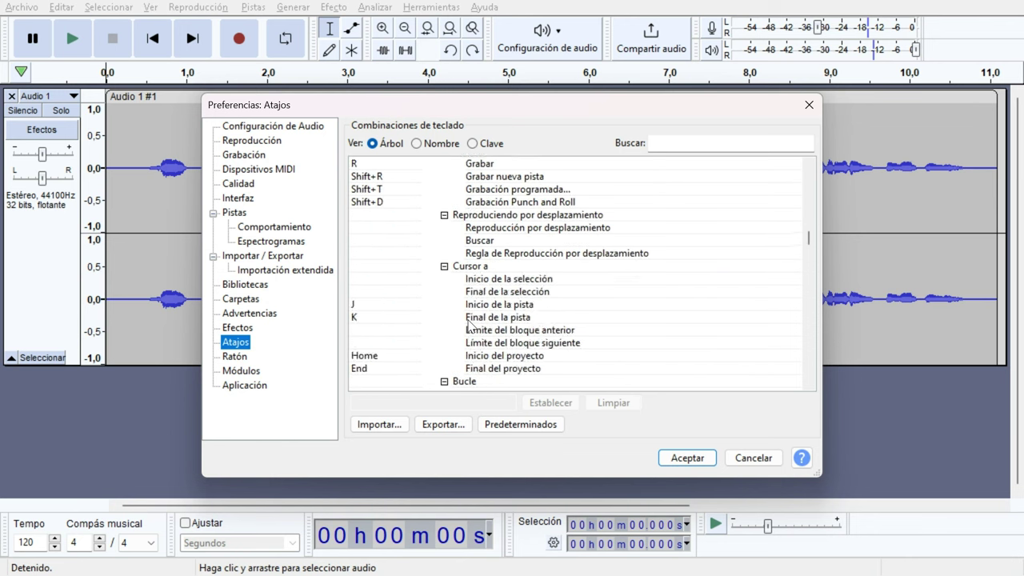
pyautogui.scroll(-20, 471, 326)
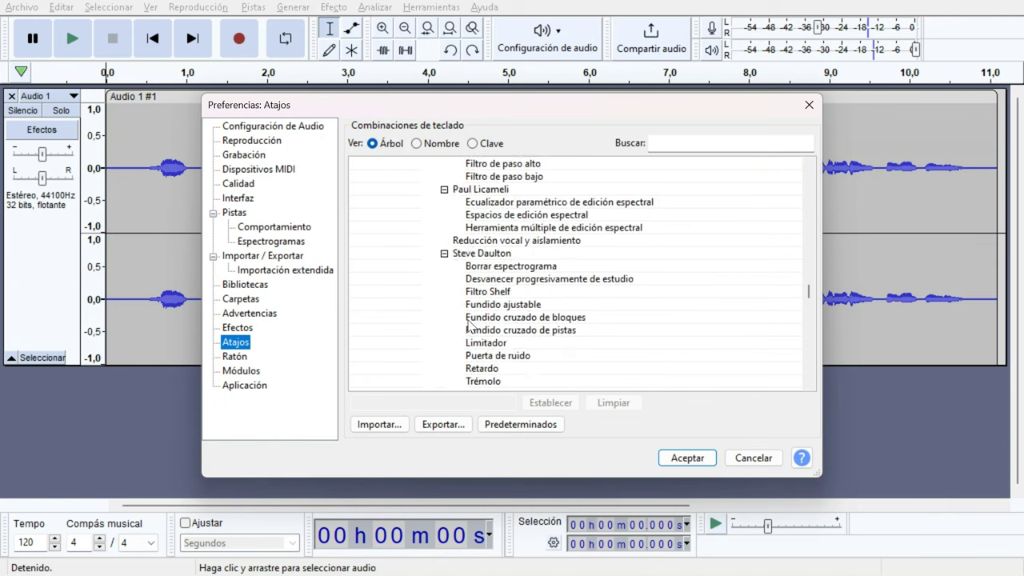
pyautogui.scroll(-1, 471, 326)
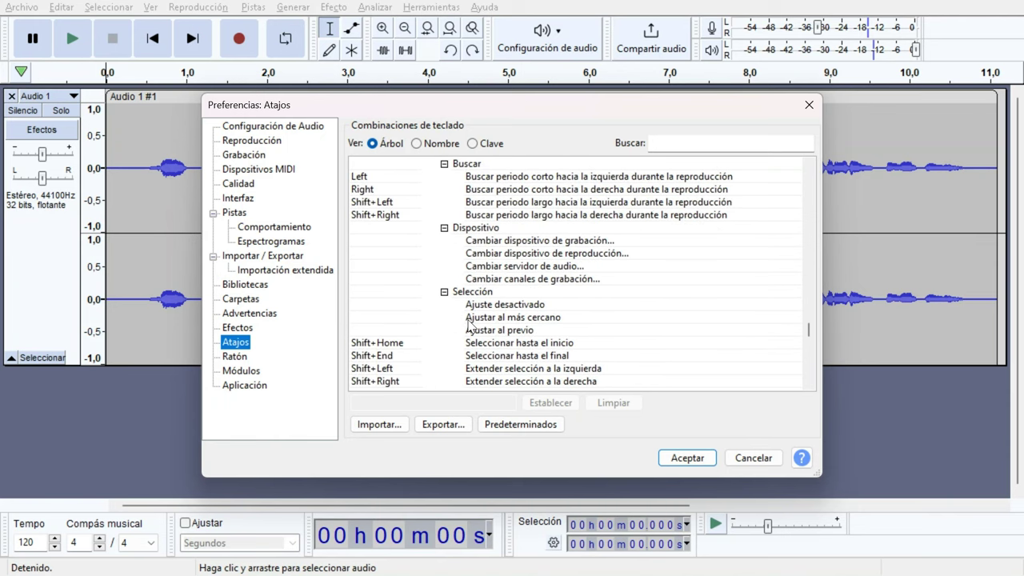
pyautogui.scroll(-20, 471, 325)
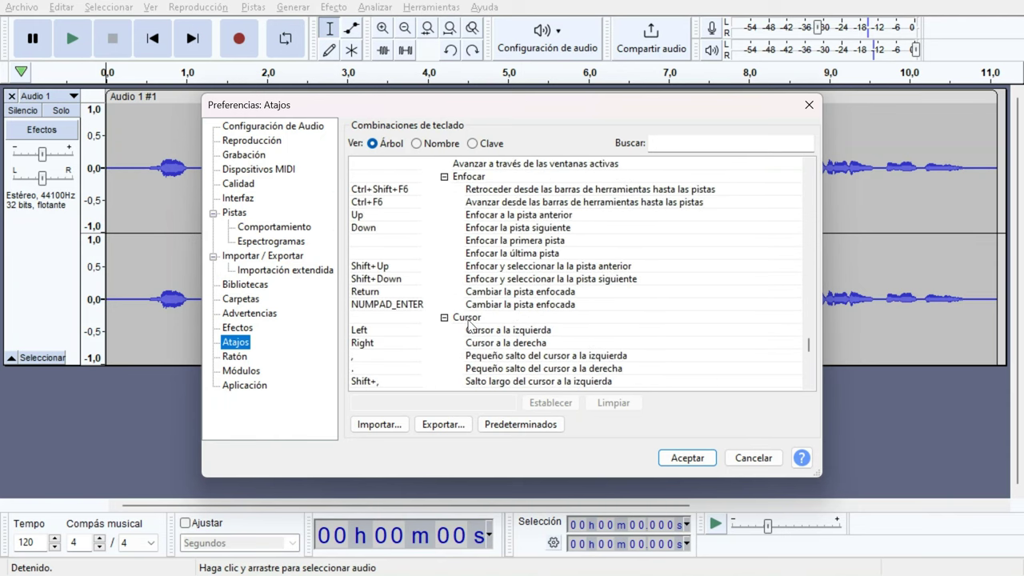
pyautogui.scroll(-20, 471, 326)
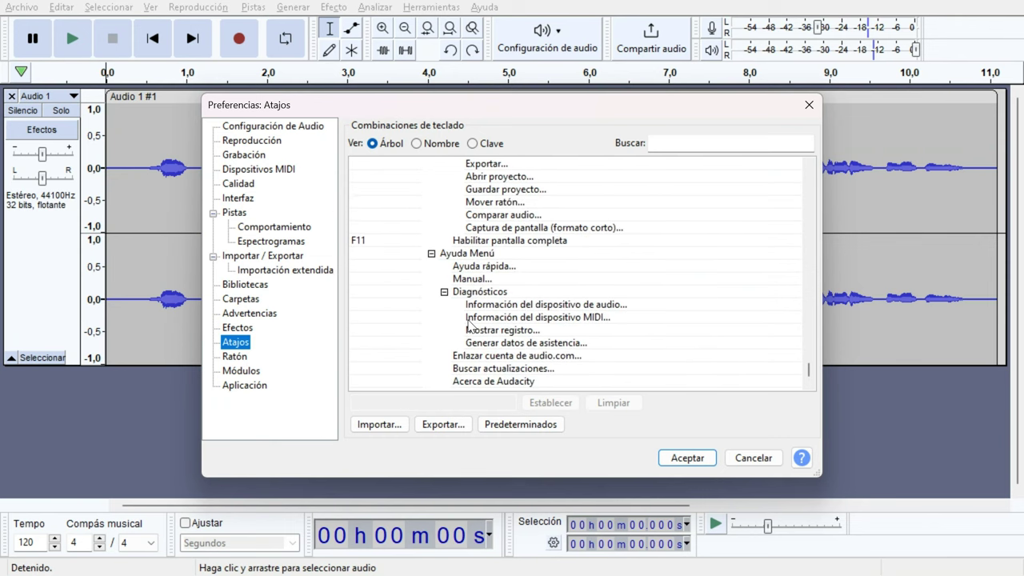
# Step: Examine the mouse, modules and application preferences, and leave the preferences without saving changes
pyautogui.click(244, 358)
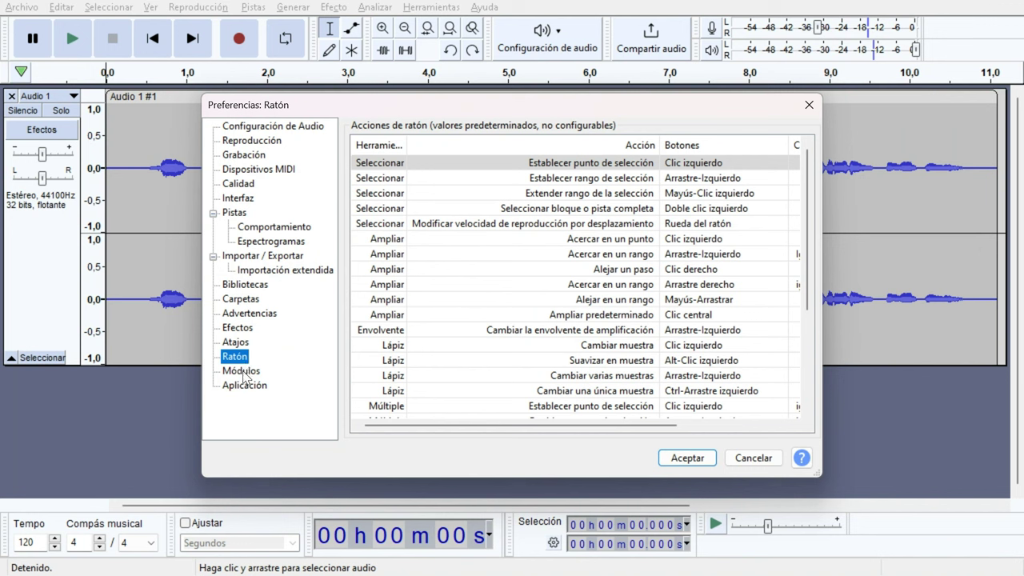
pyautogui.click(242, 371)
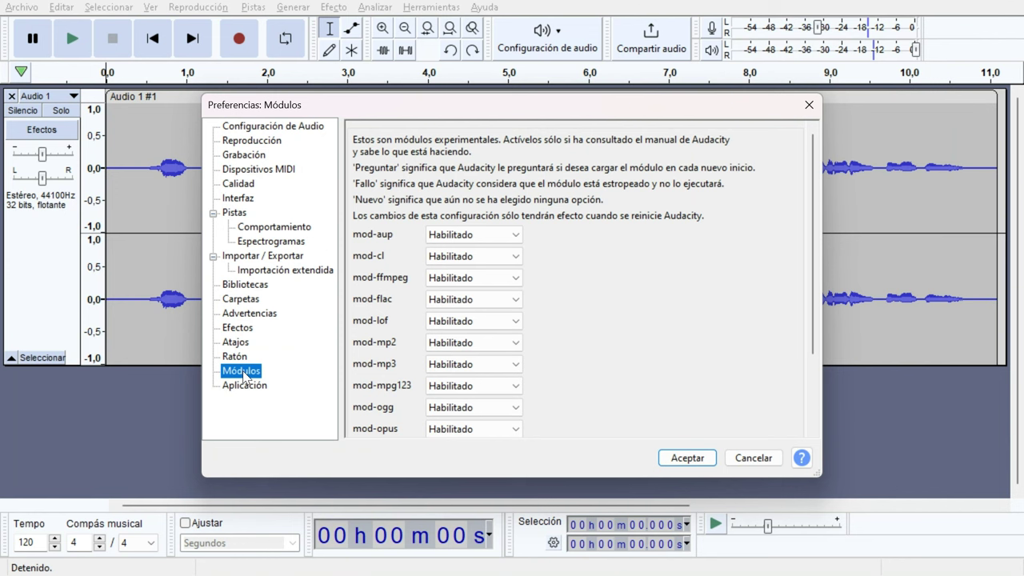
pyautogui.click(245, 389)
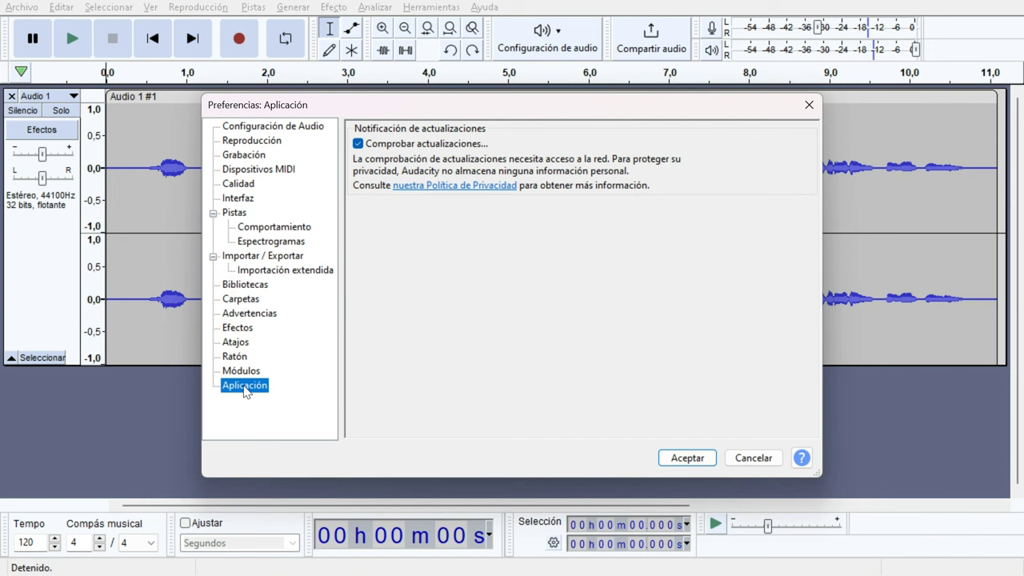
pyautogui.click(755, 464)
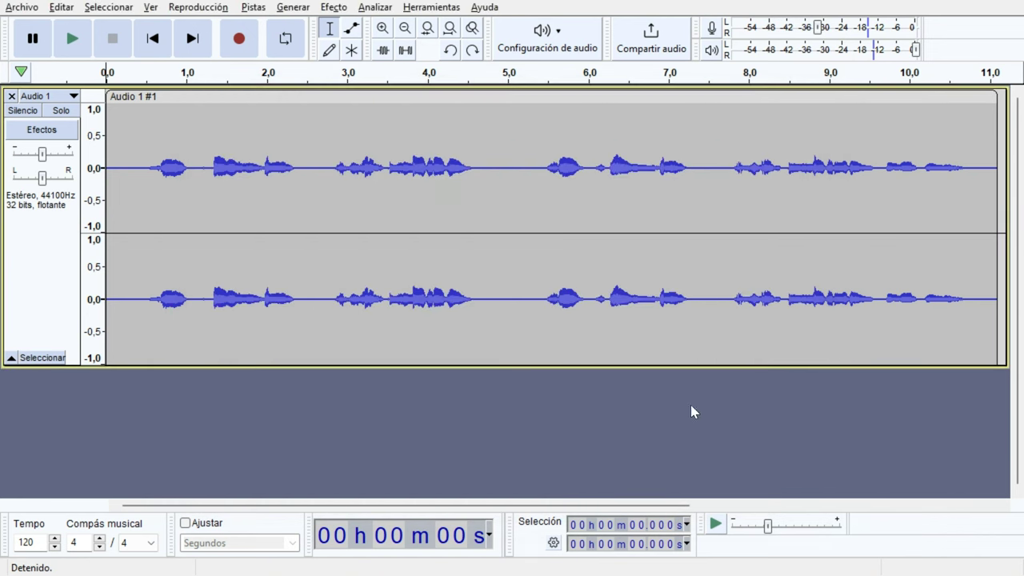
# Step: In the project history, go back to the new project entry, then restore the entry for the second audio recording
pyautogui.click(64, 9)
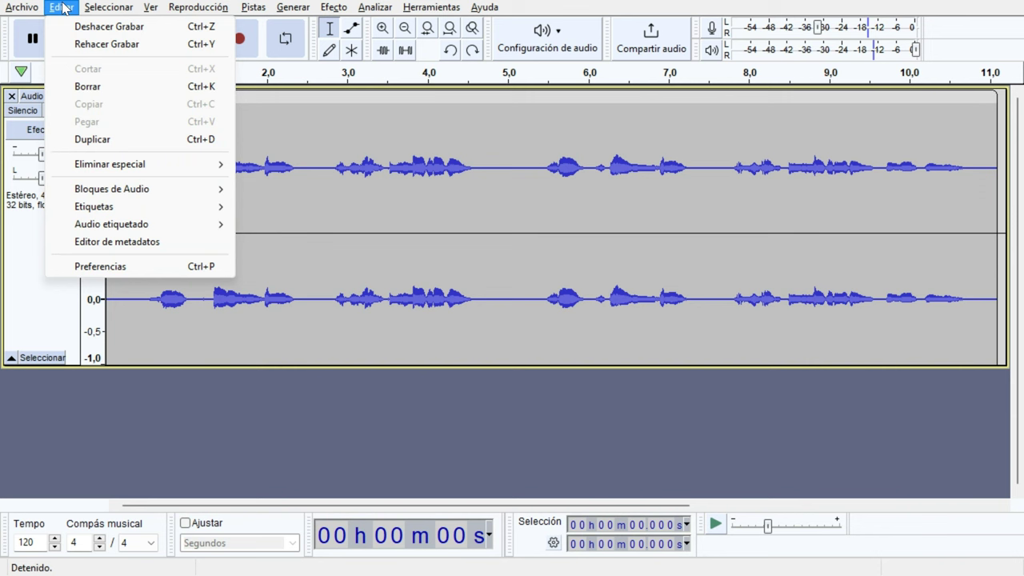
pyautogui.moveTo(125, 9)
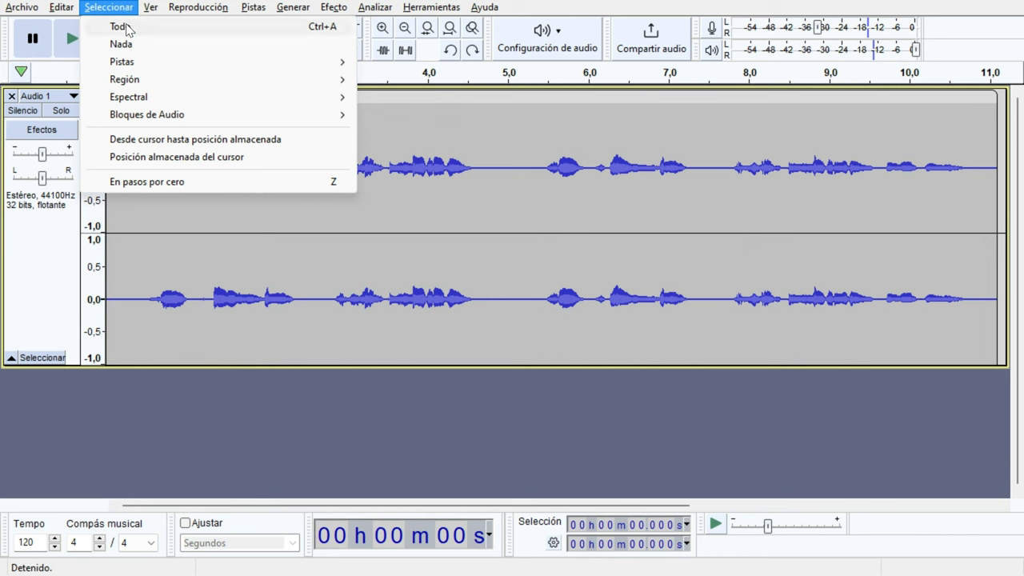
pyautogui.moveTo(133, 103)
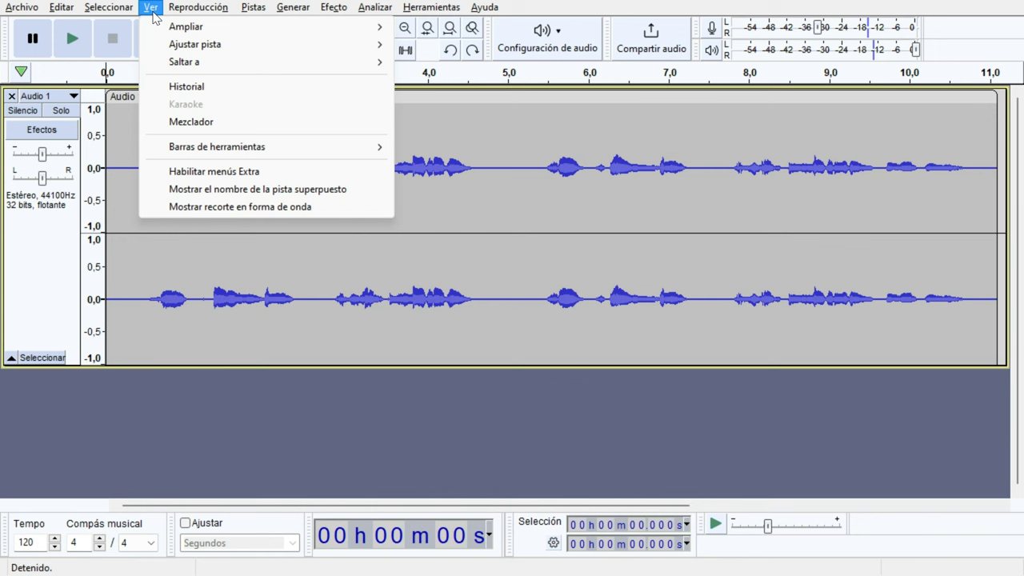
pyautogui.moveTo(199, 66)
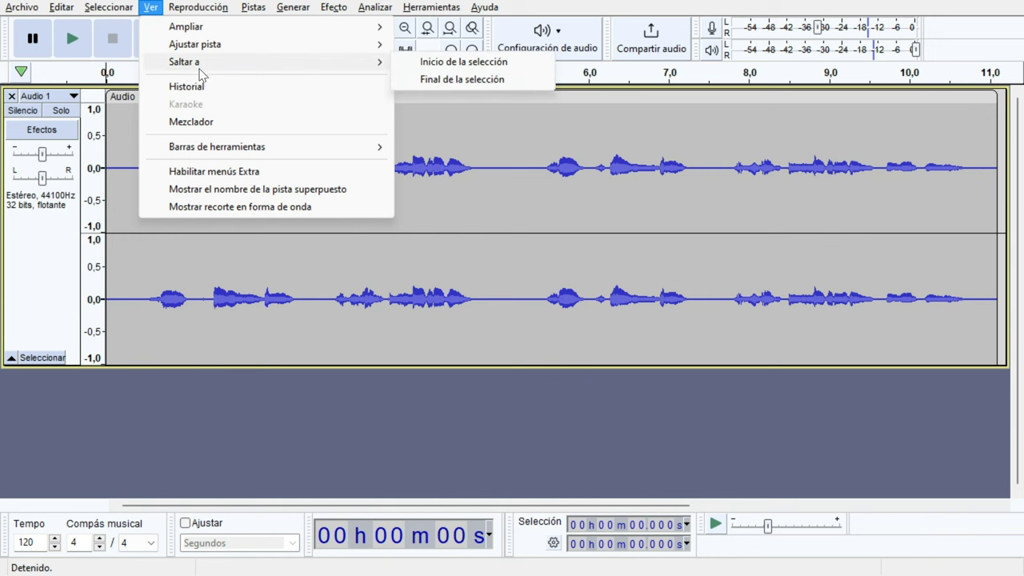
pyautogui.click(200, 87)
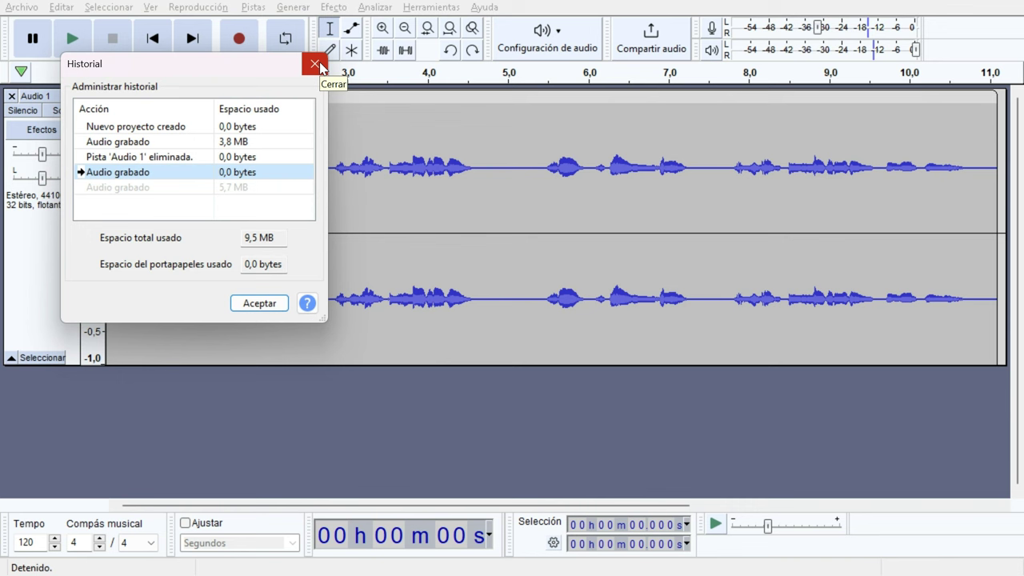
pyautogui.click(243, 128)
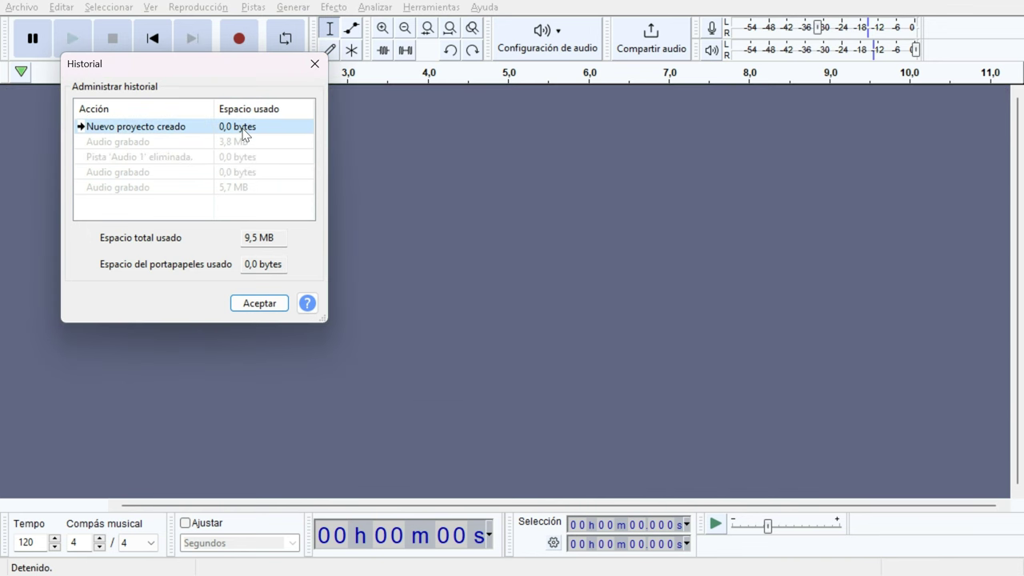
pyautogui.click(206, 176)
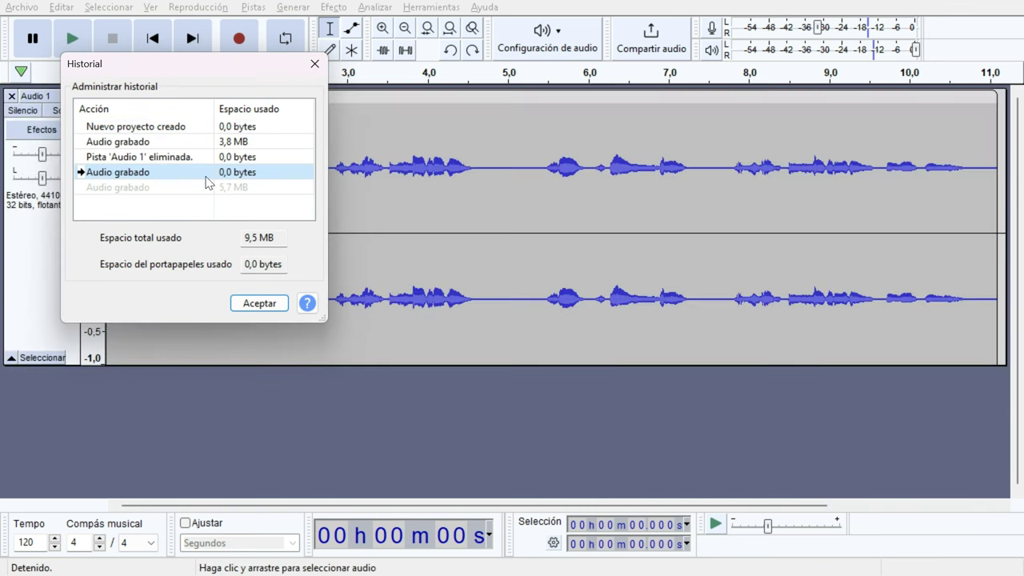
pyautogui.click(316, 65)
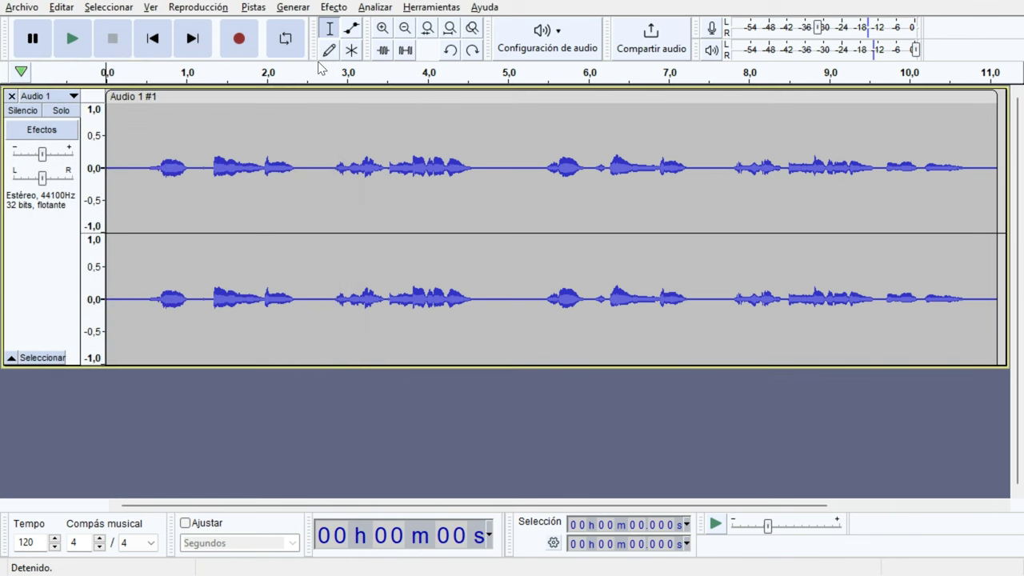
# Step: Display the mixer and duplicate the recorded track and its copies three times, giving the mixer eight channels
pyautogui.click(149, 8)
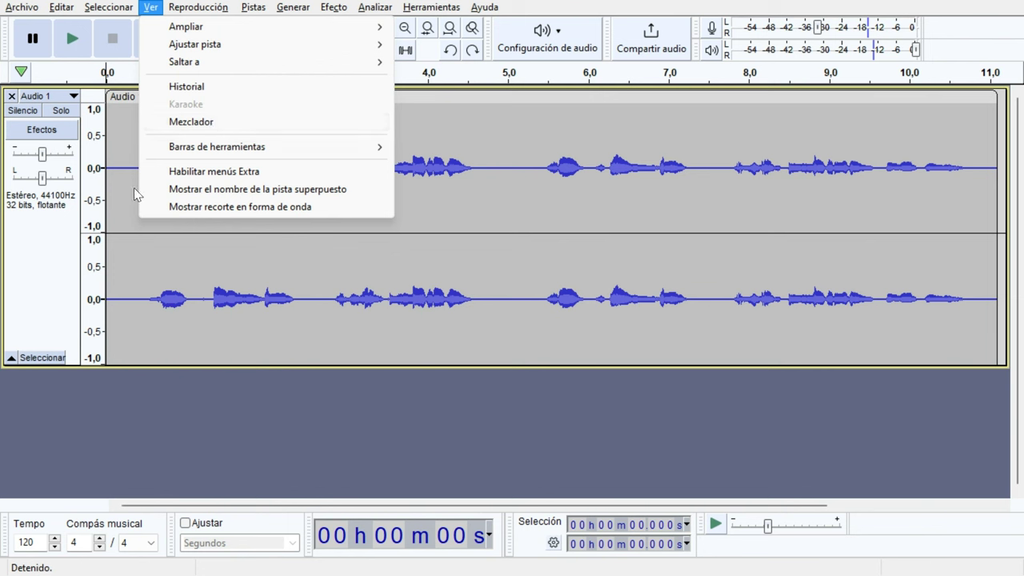
pyautogui.click(199, 122)
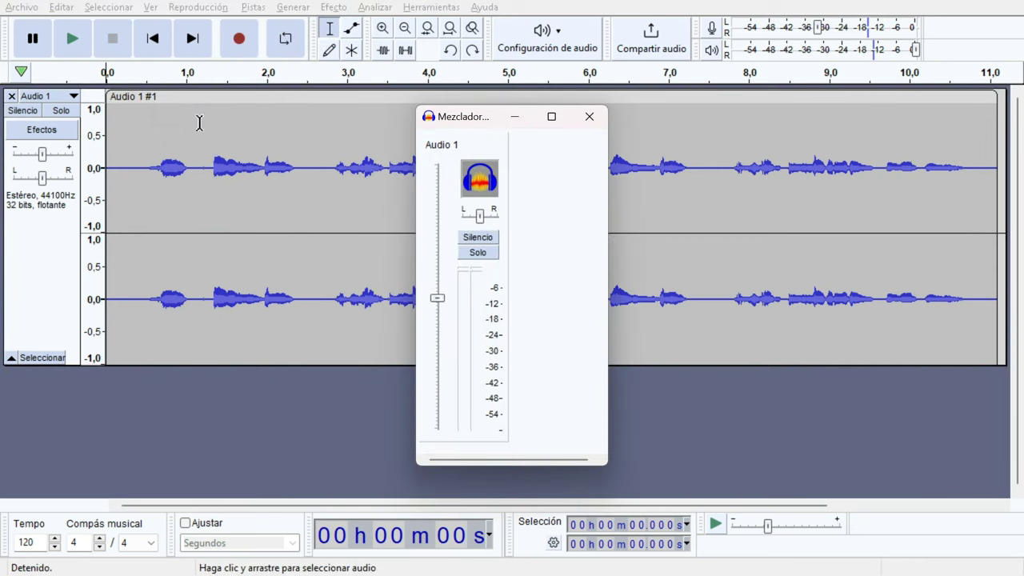
pyautogui.click(66, 260)
pyautogui.hotkey('ctrl', 'd')
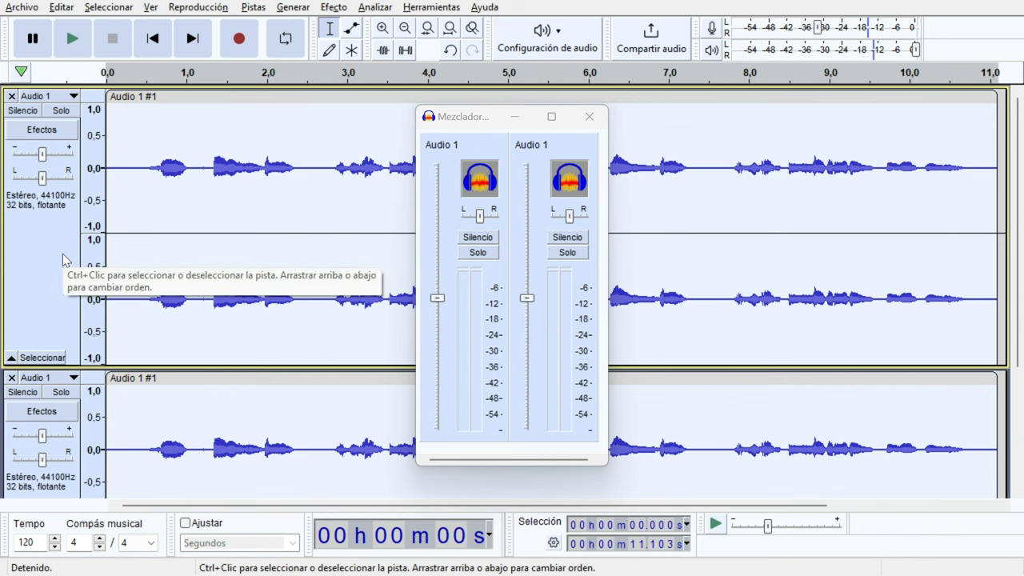
pyautogui.hotkey('ctrl', 'd')
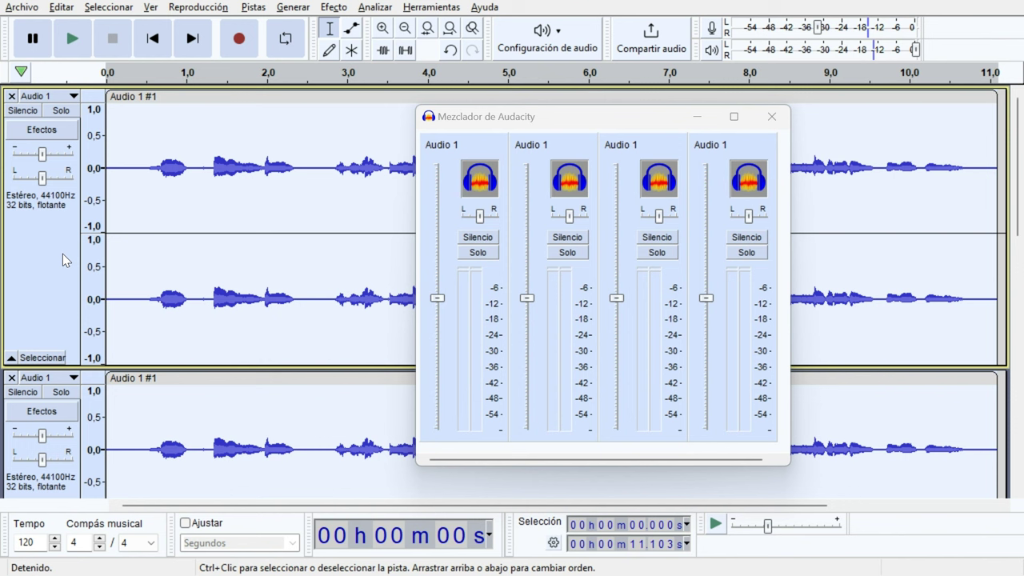
pyautogui.hotkey('ctrl', 'd')
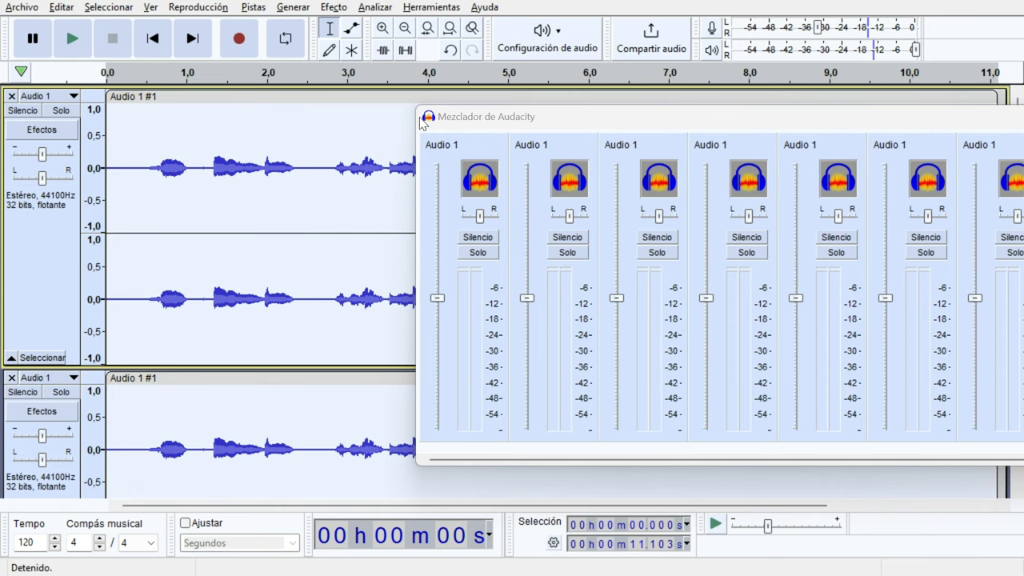
pyautogui.moveTo(452, 118); pyautogui.dragTo(212, 115)
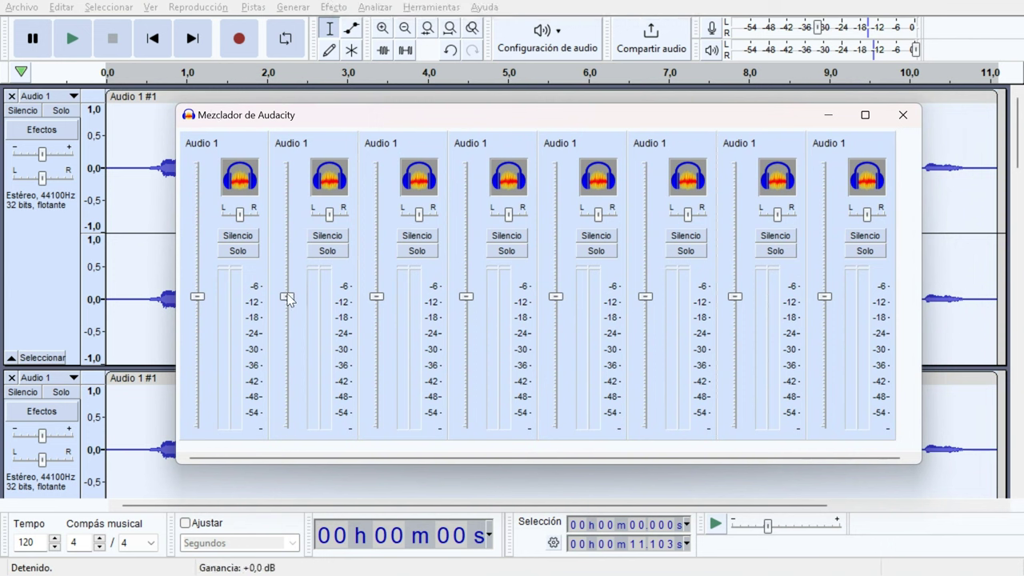
pyautogui.moveTo(288, 298)
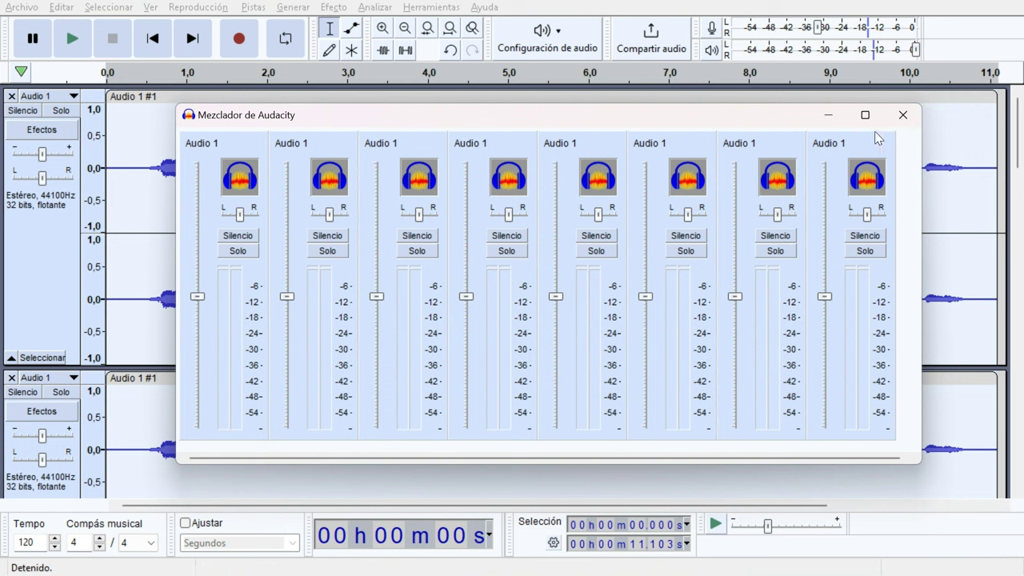
# Step: Undo the last two duplications and select only the first audio track
pyautogui.hotkey('ctrl', 'z')
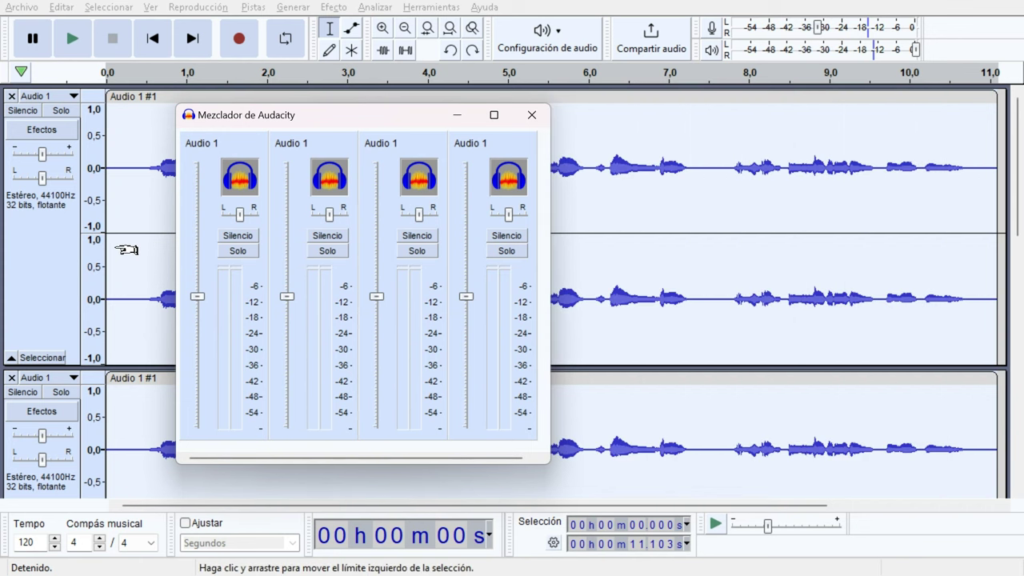
pyautogui.hotkey('ctrl', 'z')
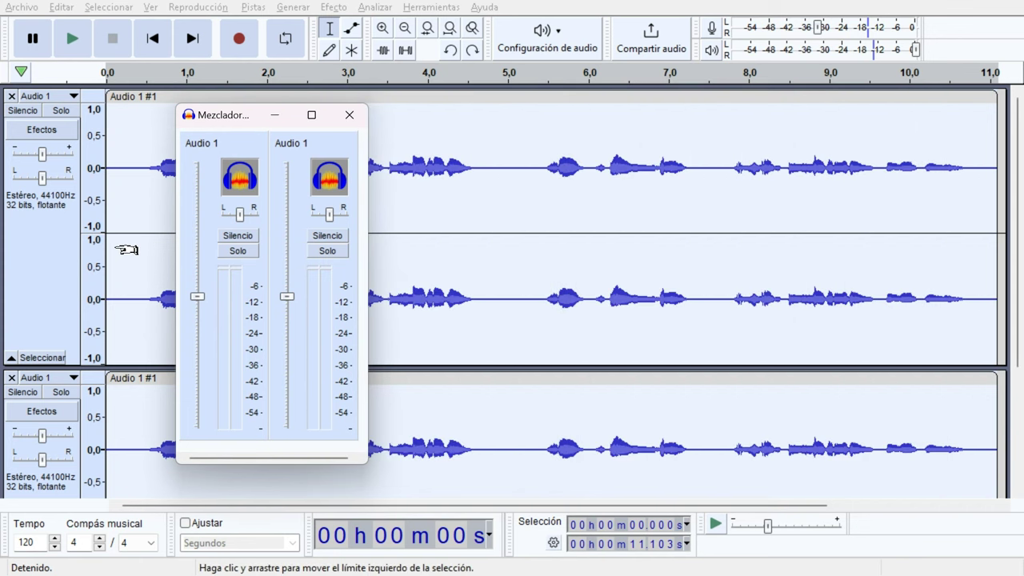
pyautogui.click(56, 275)
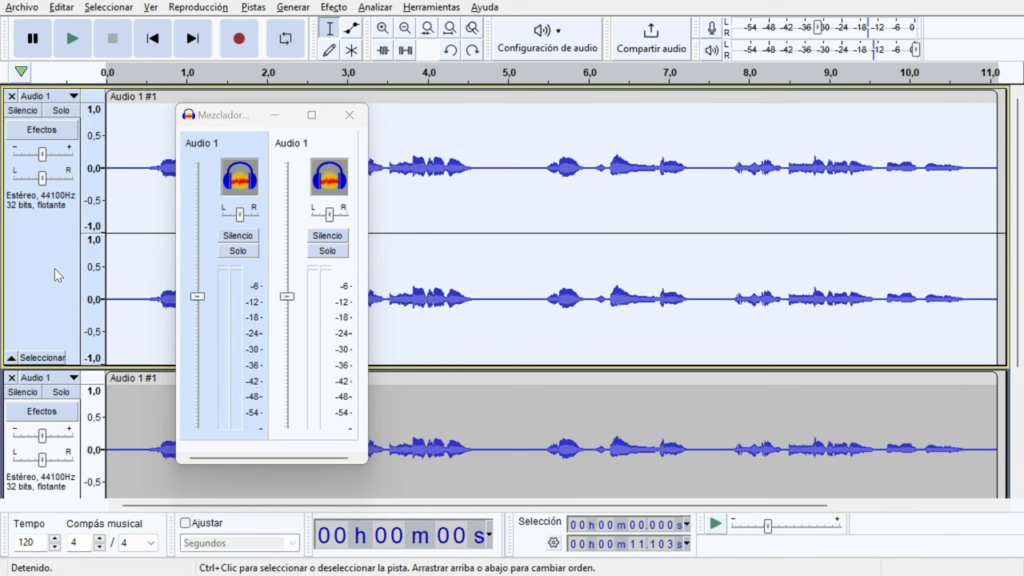
# Step: Mute the second track, toggle its mute off and on in the mixer, and close the mixer
pyautogui.click(30, 392)
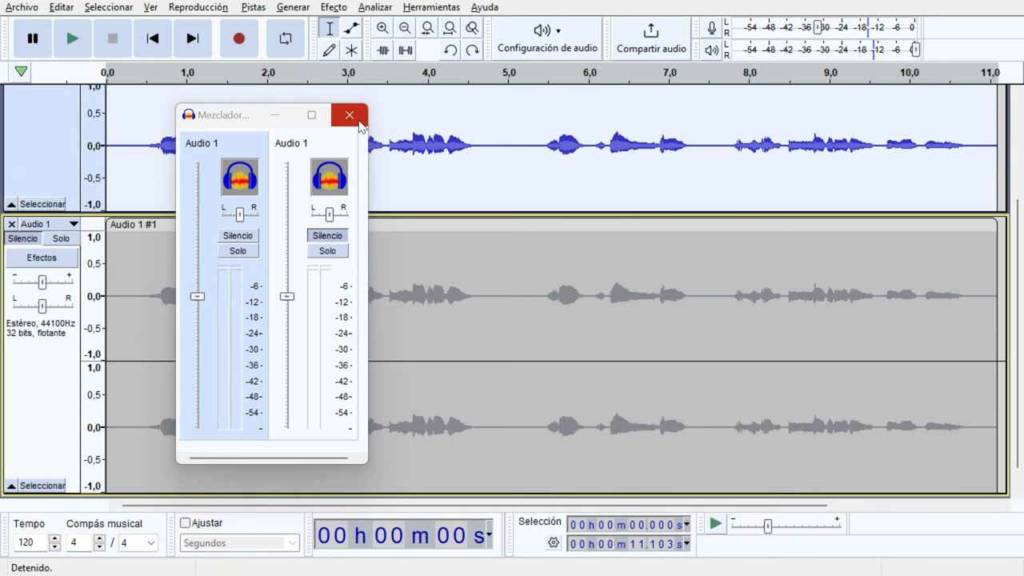
pyautogui.click(332, 237)
pyautogui.click(333, 236)
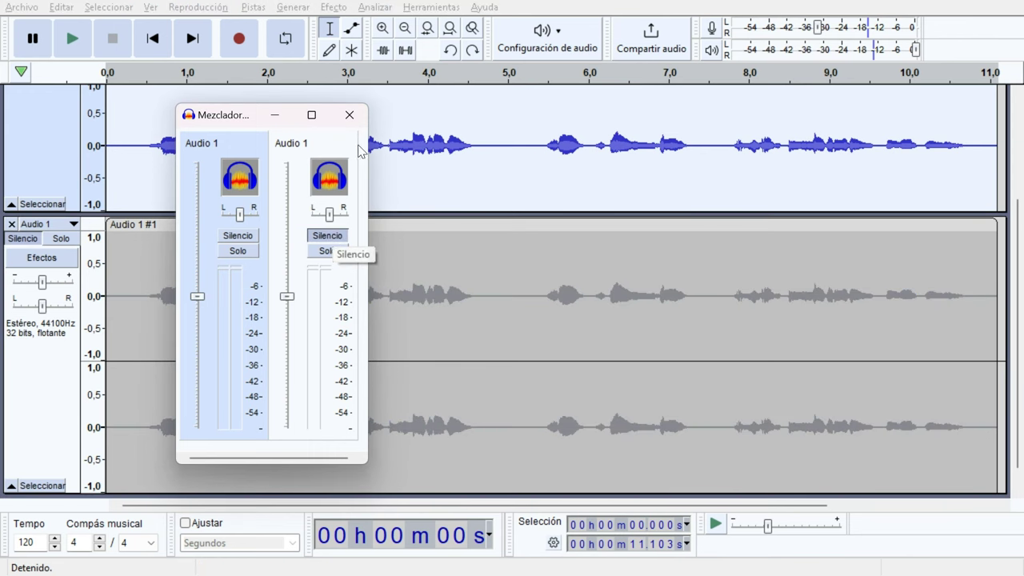
pyautogui.click(358, 113)
pyautogui.scroll(3, 340, 210)
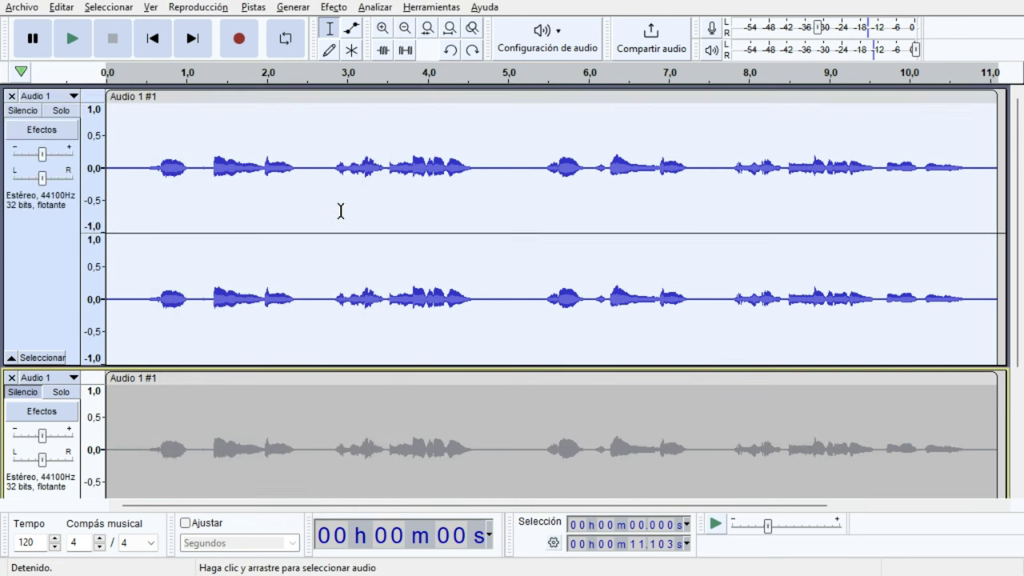
# Step: Enable the Extra menus and examine their command groups, from Control and Herramientas to the Scriptables entries
pyautogui.click(151, 8)
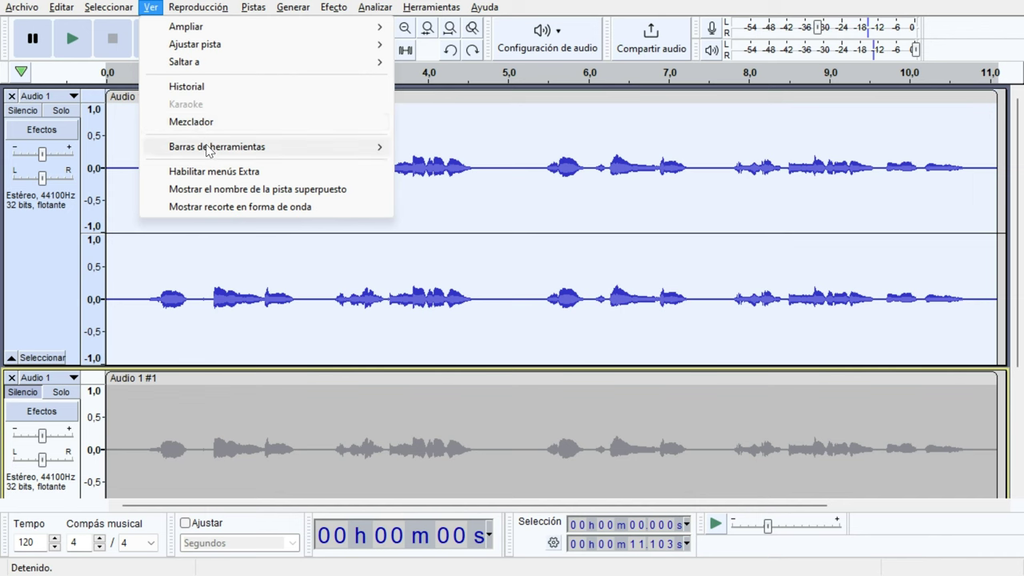
pyautogui.moveTo(208, 150)
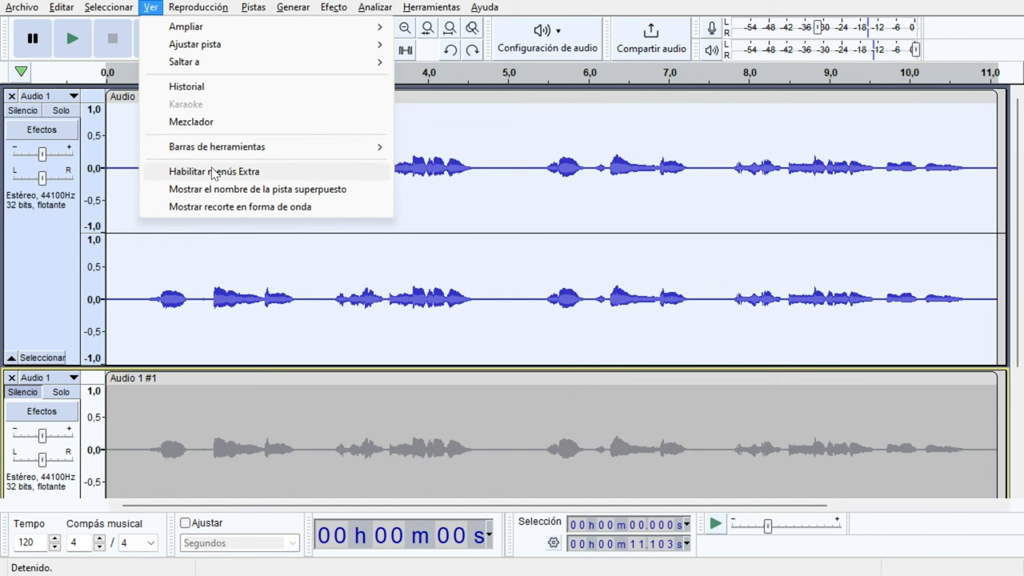
pyautogui.click(213, 171)
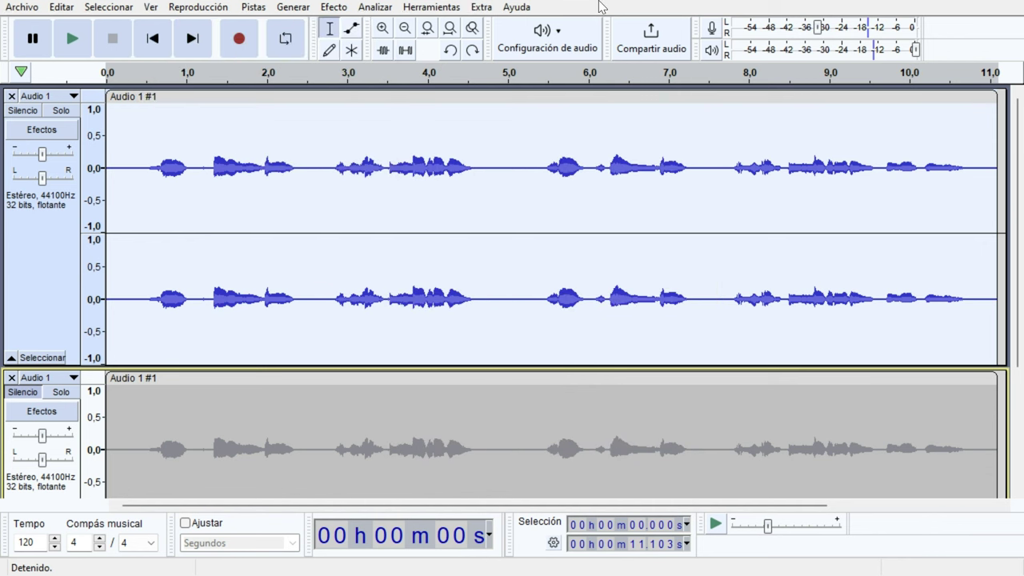
pyautogui.click(484, 7)
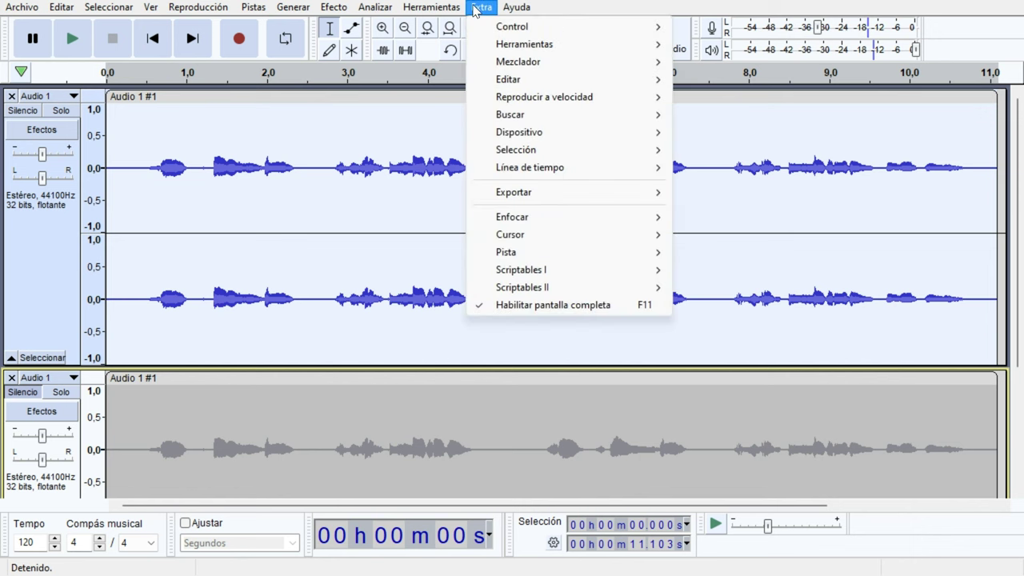
pyautogui.moveTo(505, 35)
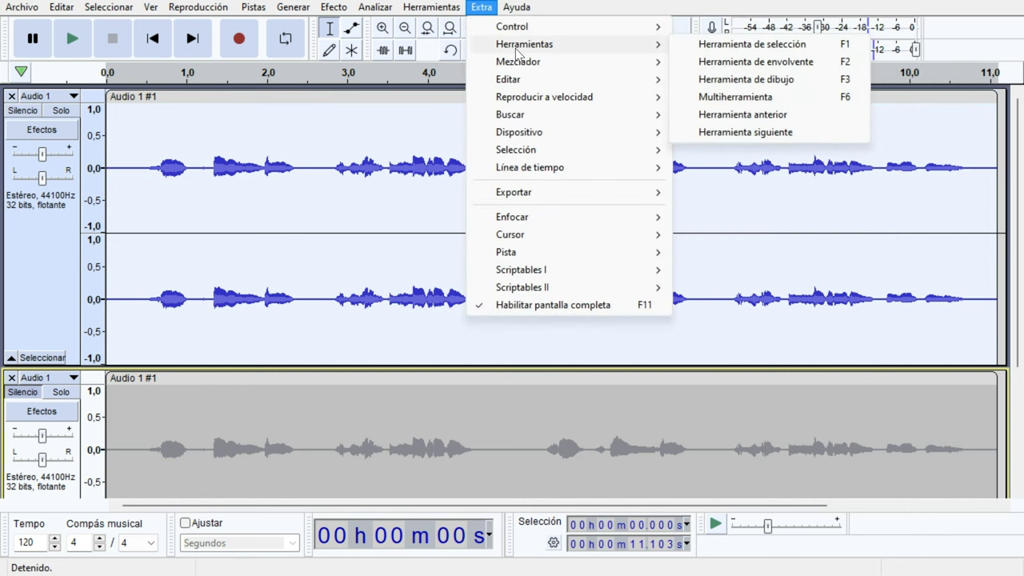
pyautogui.moveTo(520, 66)
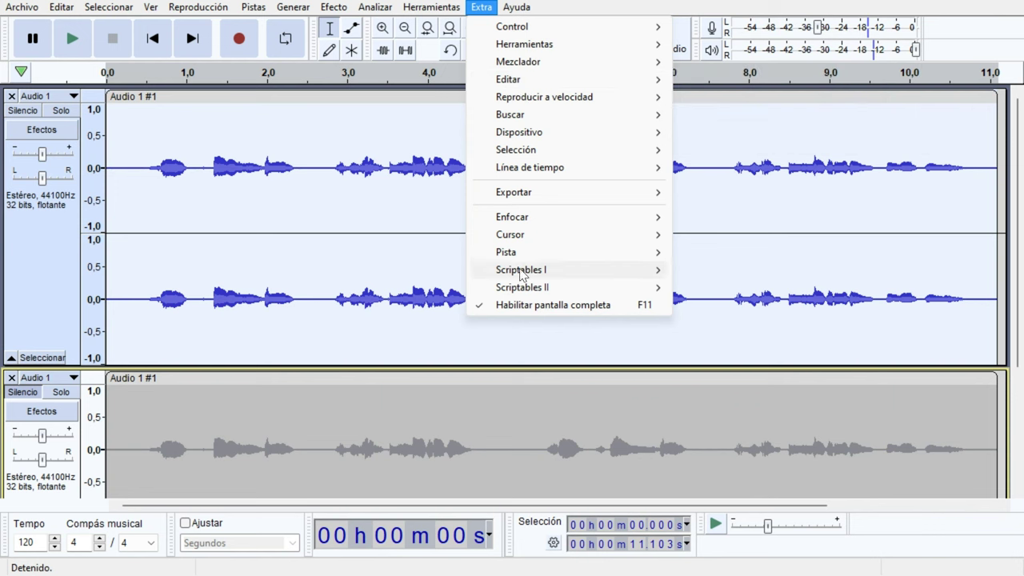
pyautogui.moveTo(521, 276)
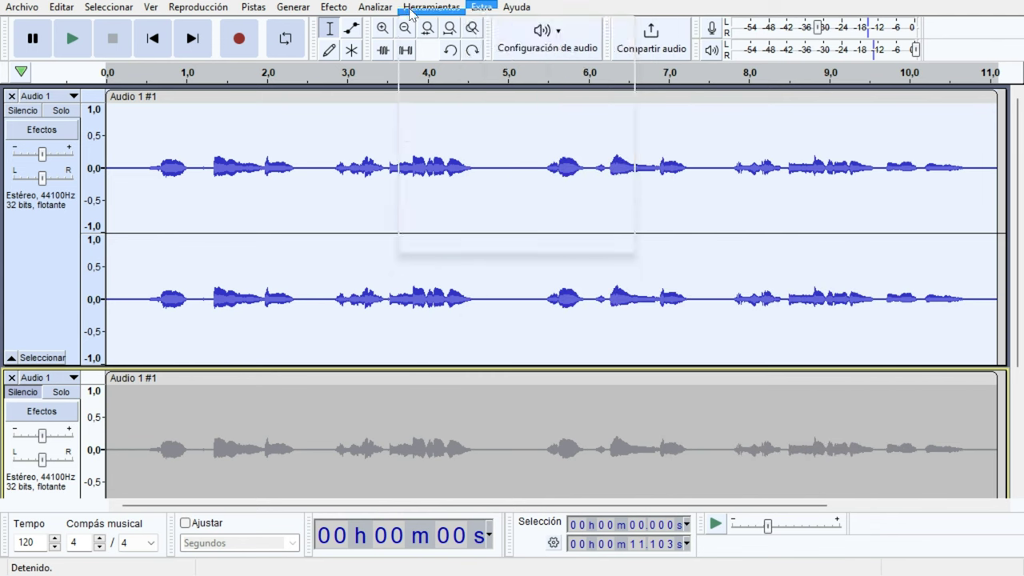
# Step: Disable the Extra menus again
pyautogui.moveTo(371, 8)
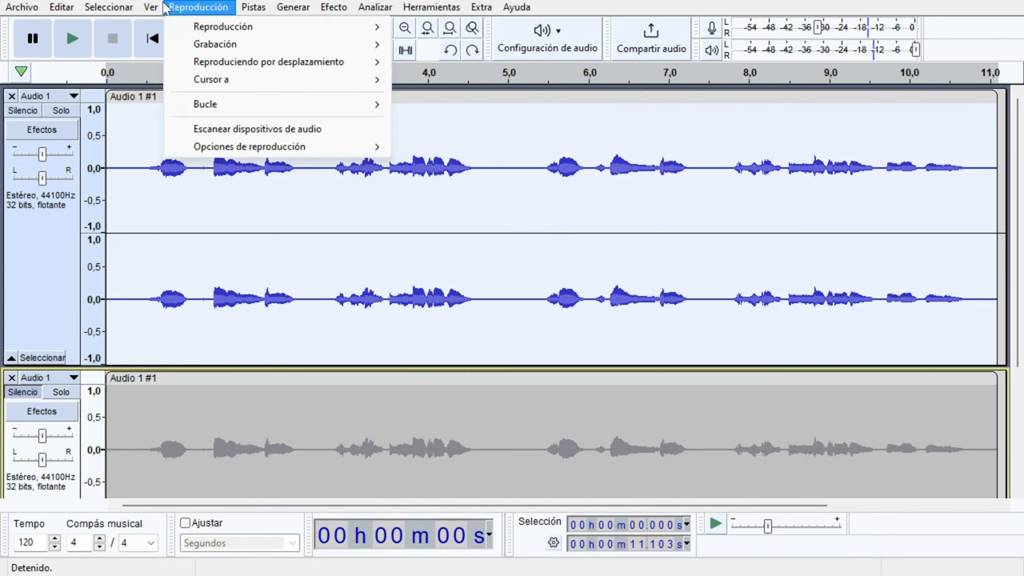
pyautogui.moveTo(198, 8)
pyautogui.moveTo(151, 7)
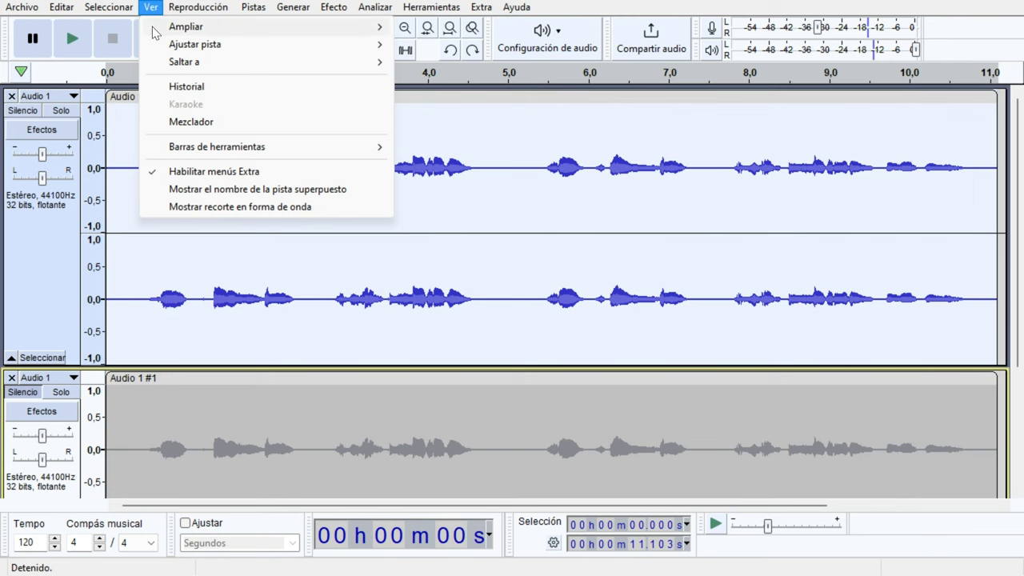
pyautogui.press('Escape')
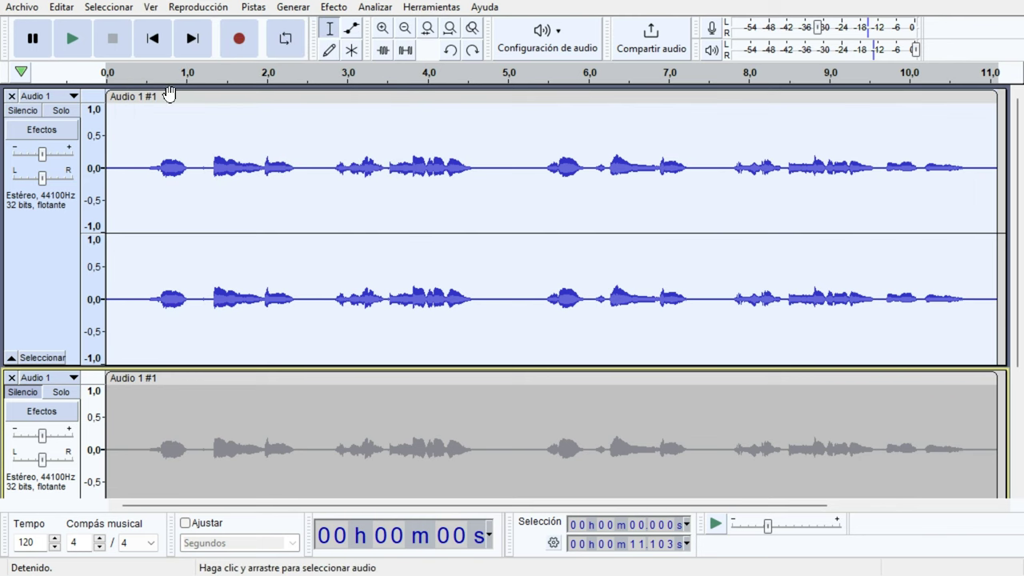
# Step: Examine the Ver options and the Reproducción and Grabación command groups
pyautogui.click(149, 8)
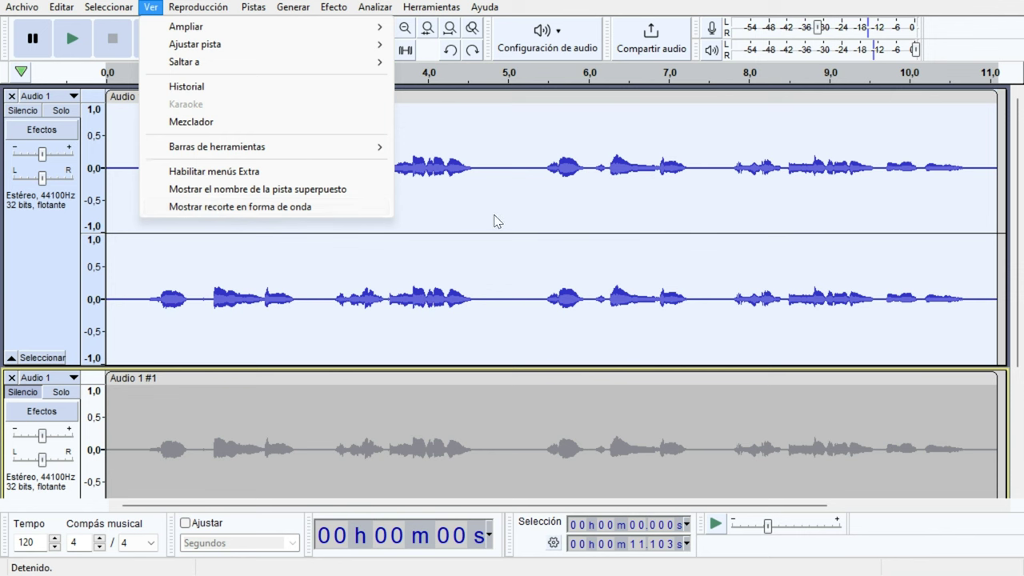
pyautogui.moveTo(217, 12)
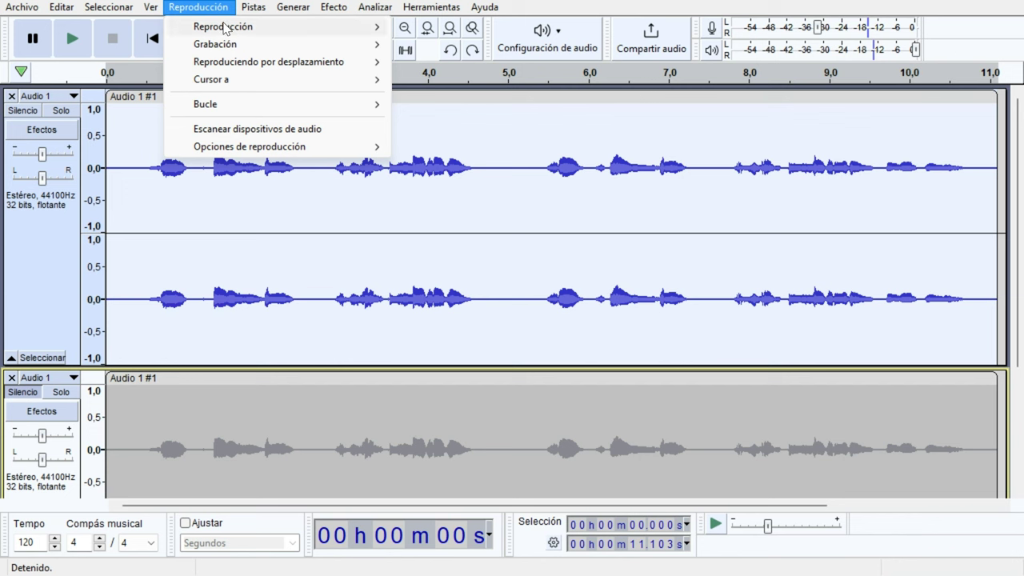
pyautogui.moveTo(226, 30)
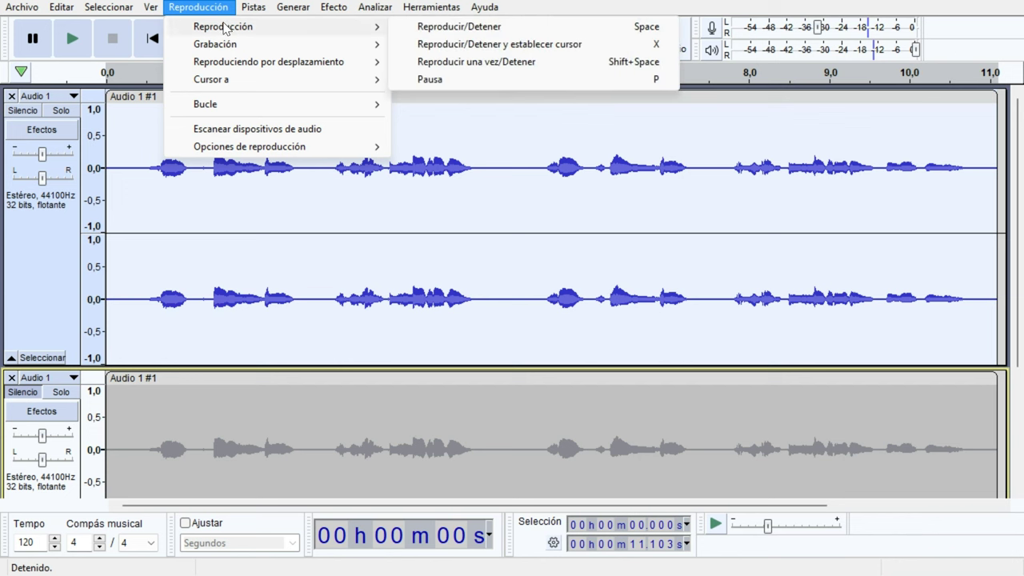
pyautogui.moveTo(227, 50)
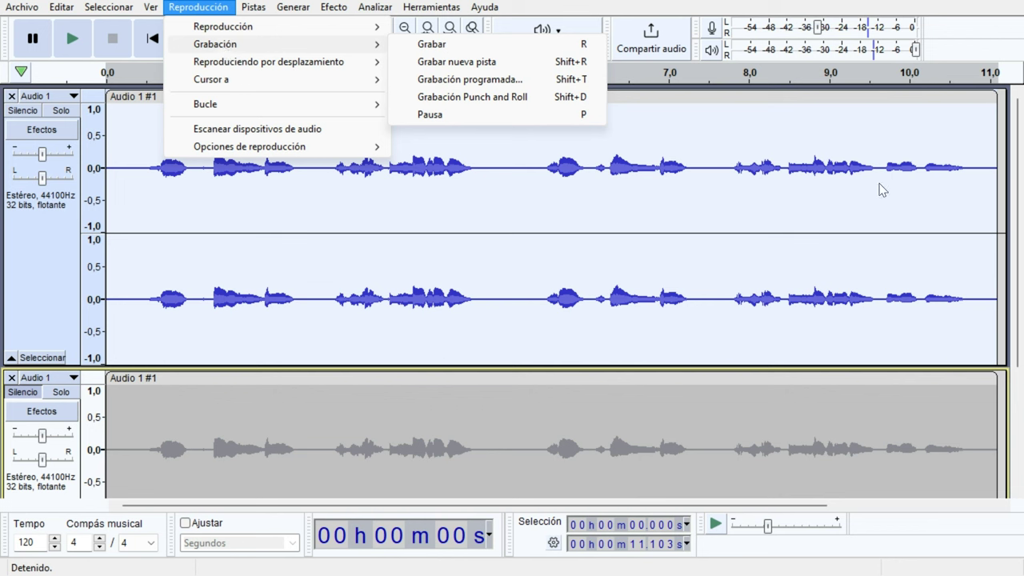
# Step: Record a short clip from the end of the first track at 11.103 s, and undo that recording
pyautogui.click(773, 185)
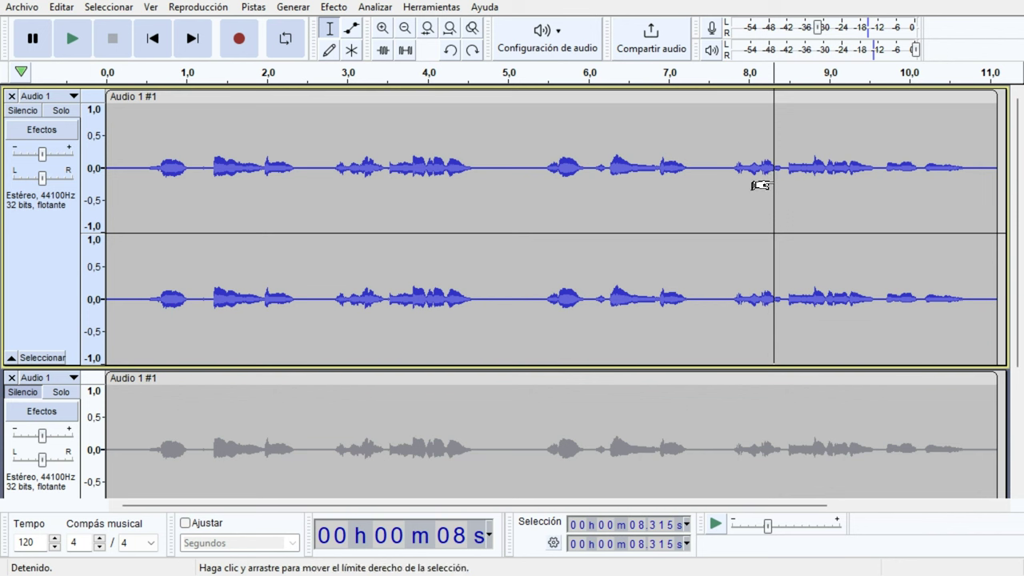
pyautogui.moveTo(990, 187); pyautogui.dragTo(983, 191)
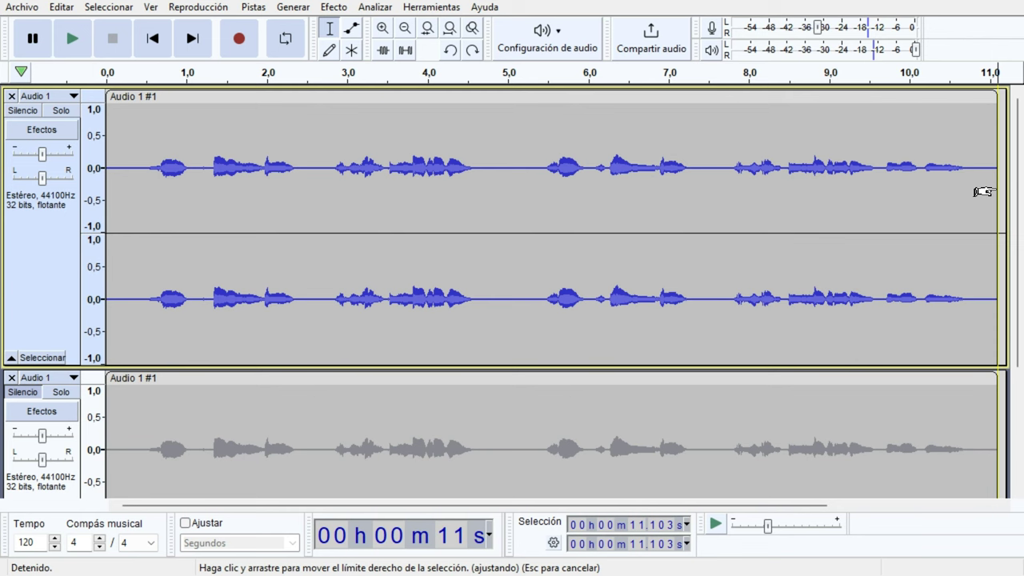
pyautogui.moveTo(982, 191); pyautogui.dragTo(994, 187)
pyautogui.press('r')
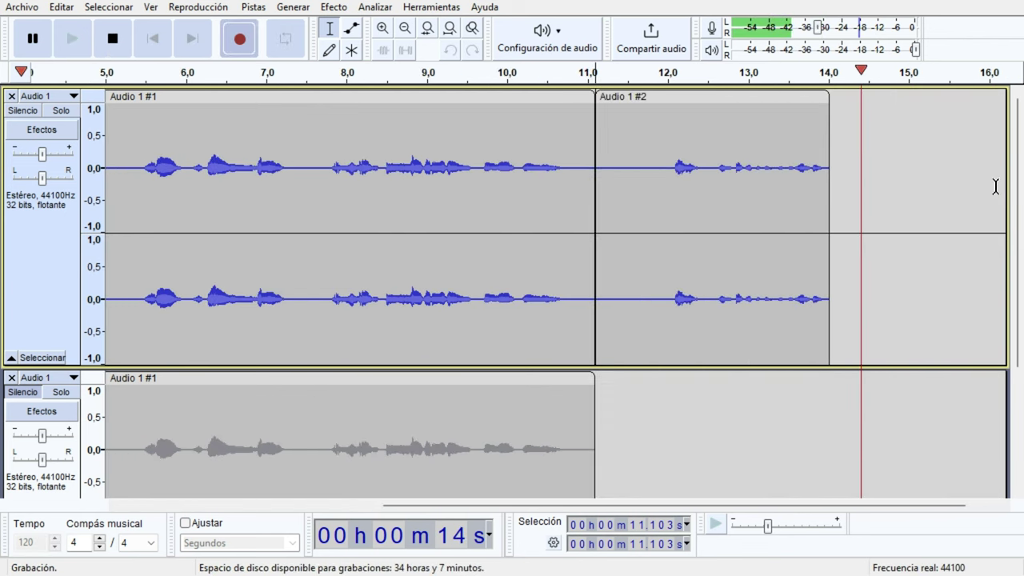
pyautogui.press('space')
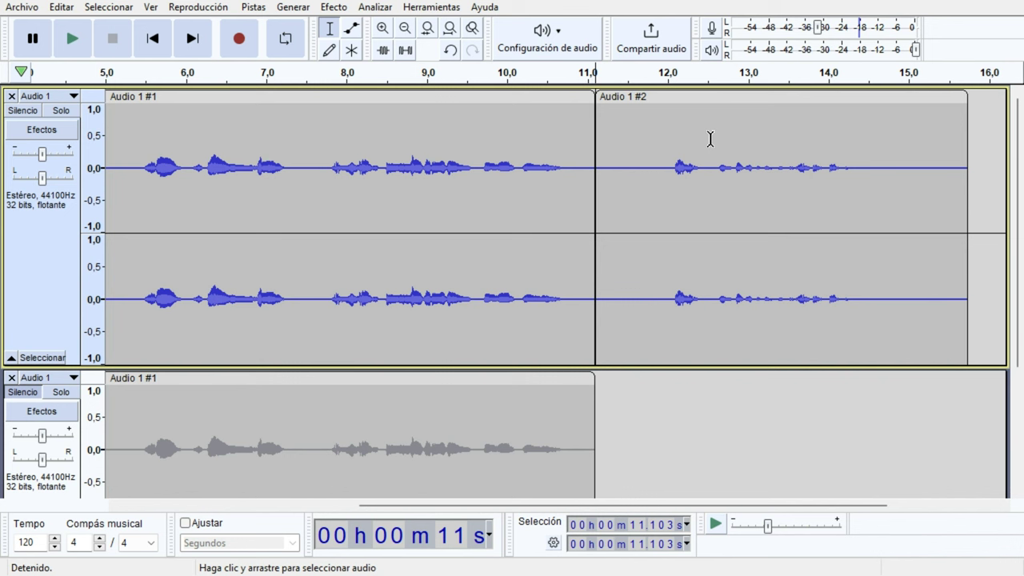
pyautogui.hotkey('ctrl', 'z')
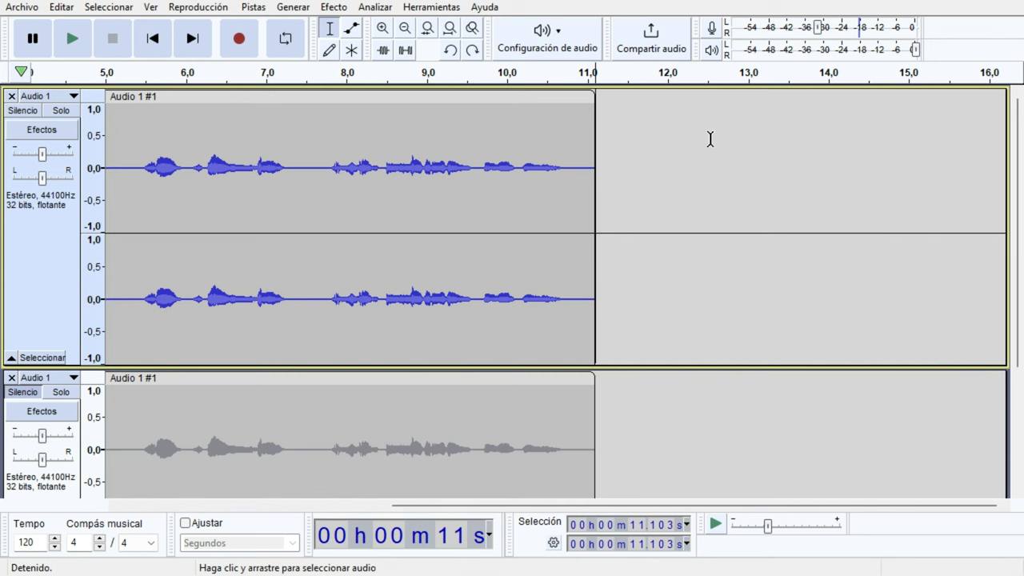
pyautogui.hotkey('ctrl', 'f')
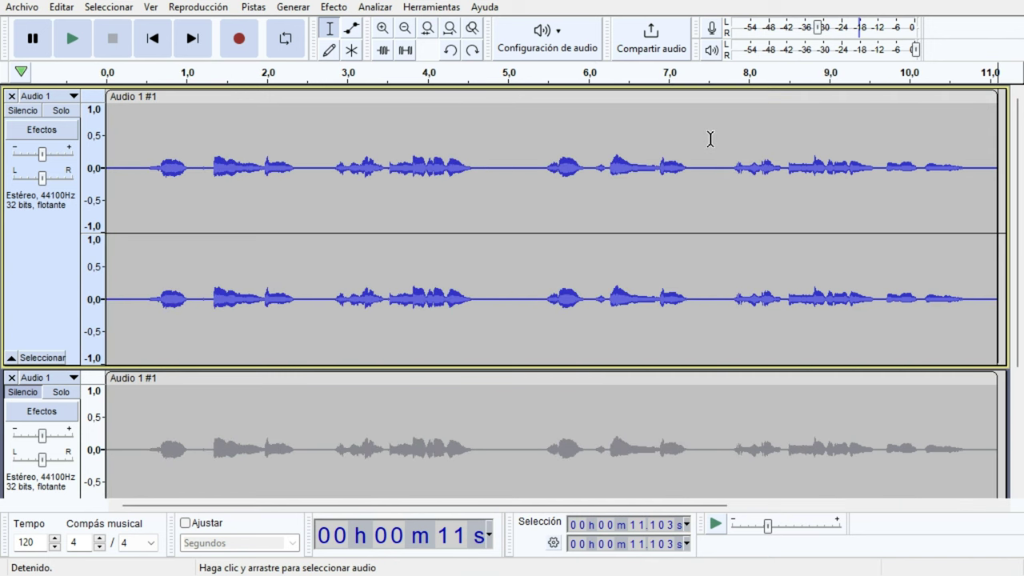
# Step: Record a short take onto a new track from the start of the project, and delete that track
pyautogui.click(255, 8)
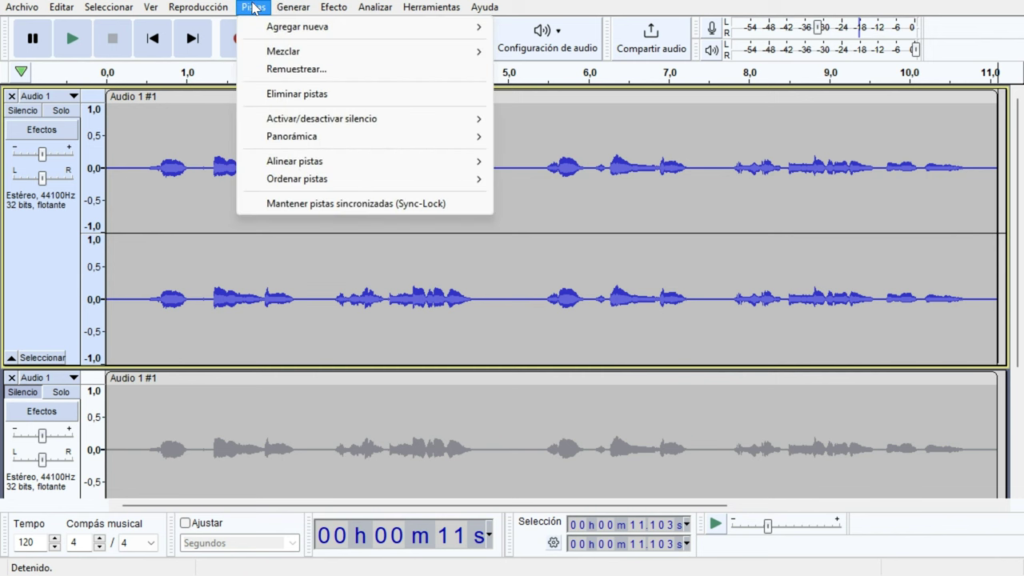
pyautogui.moveTo(220, 8)
pyautogui.moveTo(230, 44)
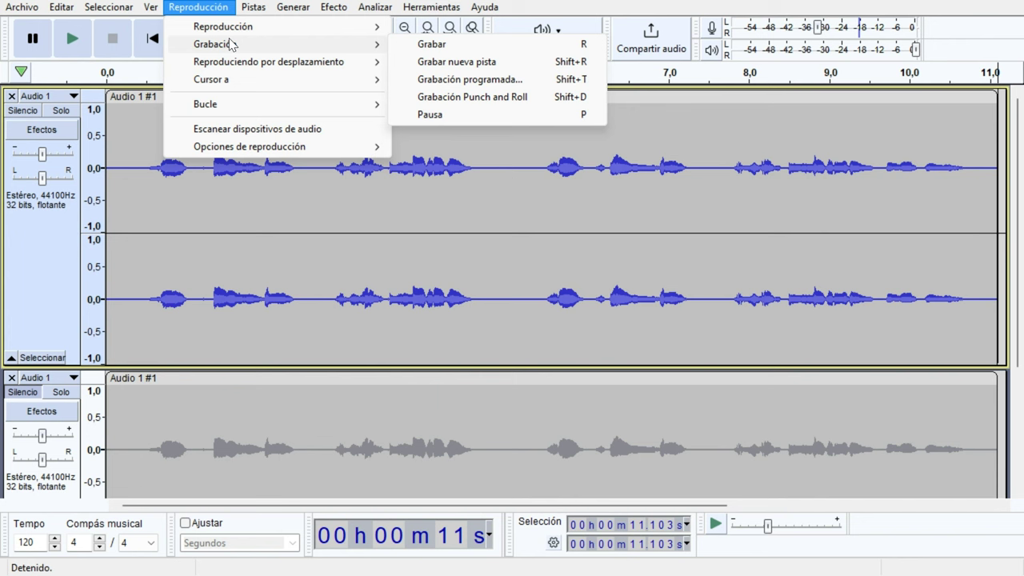
pyautogui.click(145, 43)
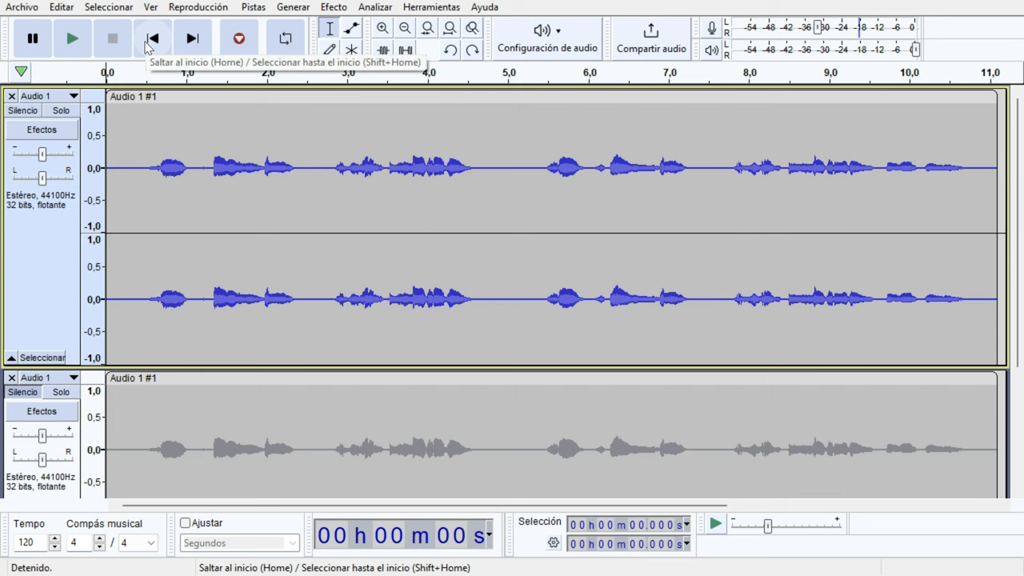
pyautogui.press('r')
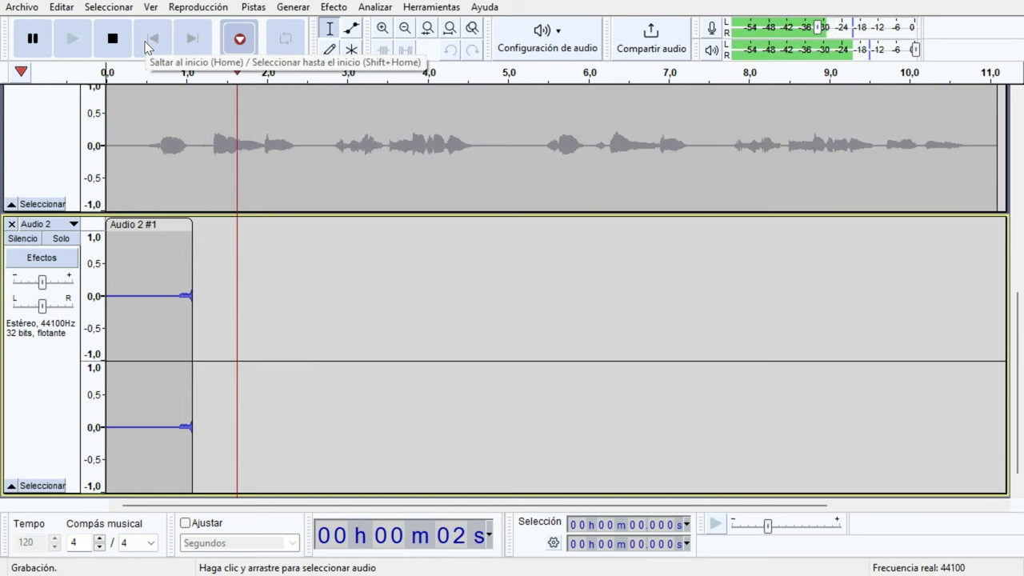
pyautogui.press('space')
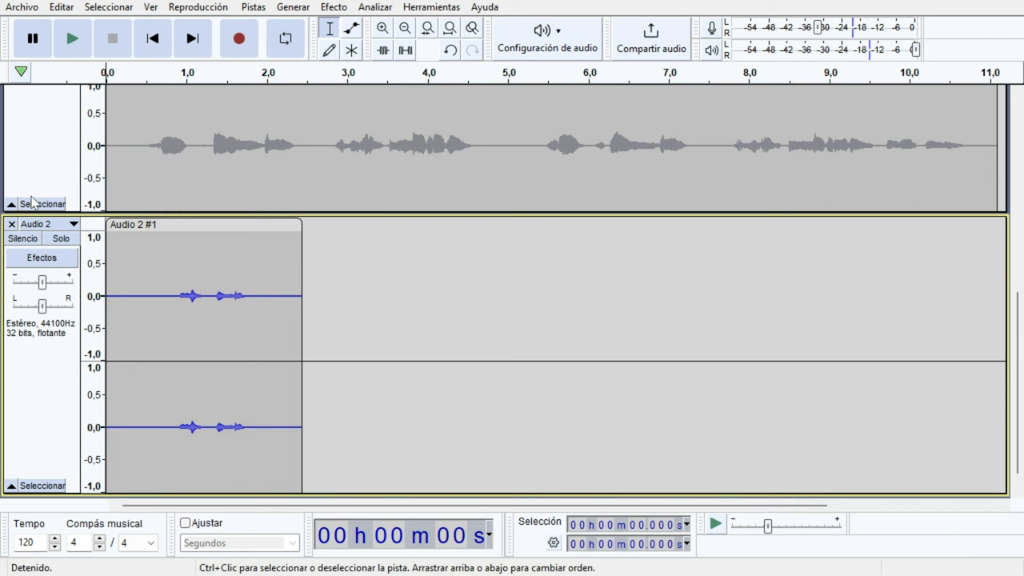
pyautogui.click(12, 224)
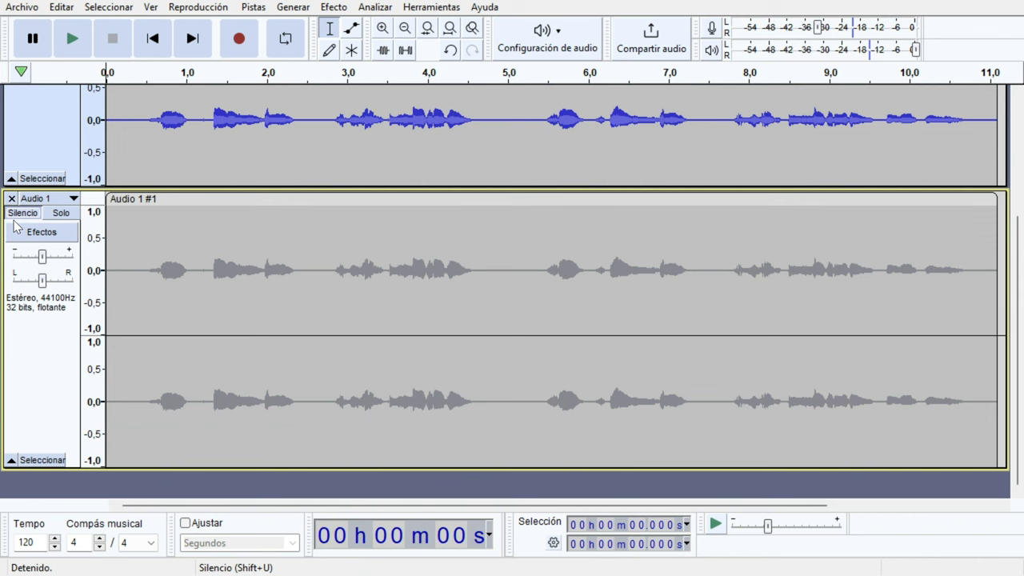
pyautogui.scroll(3, 147, 152)
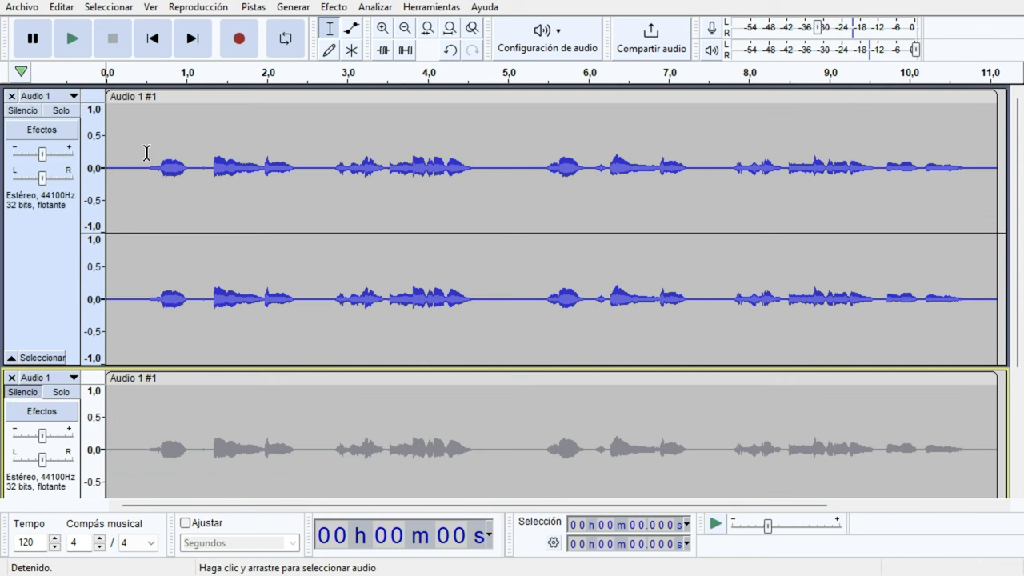
# Step: Add a new stereo audio track and return the cursor to the start of the project
pyautogui.click(200, 7)
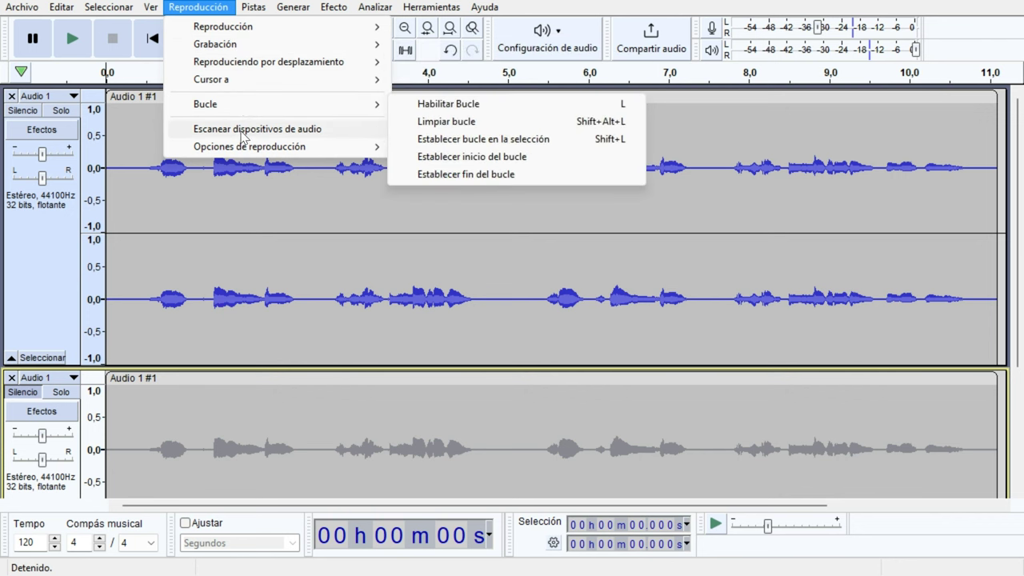
pyautogui.click(254, 8)
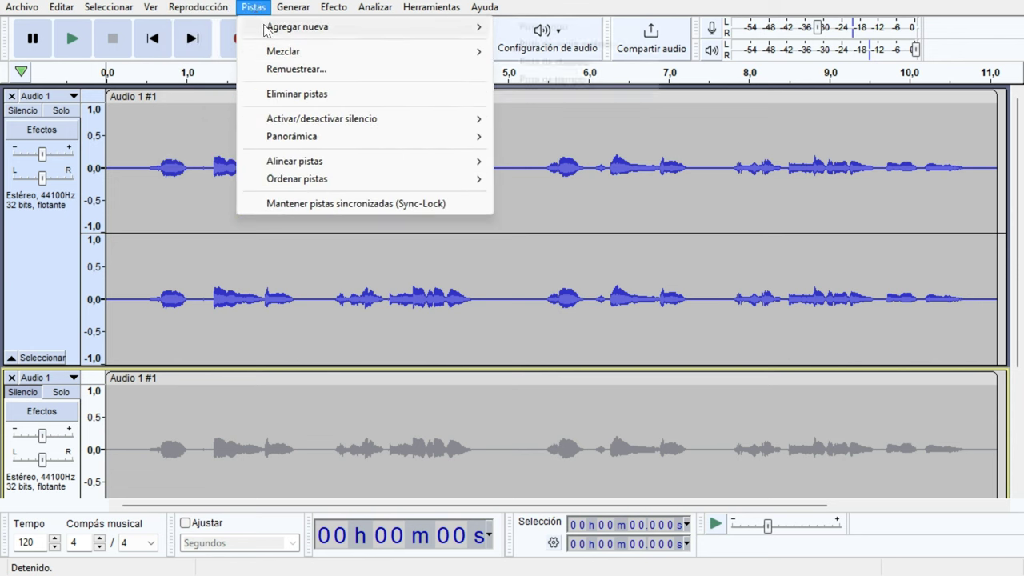
pyautogui.moveTo(266, 30)
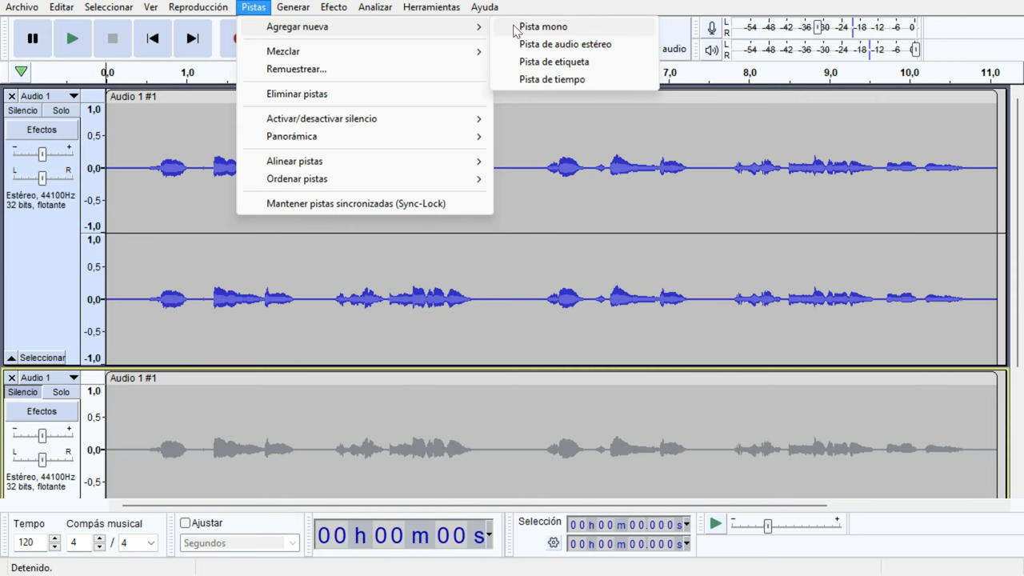
pyautogui.click(549, 46)
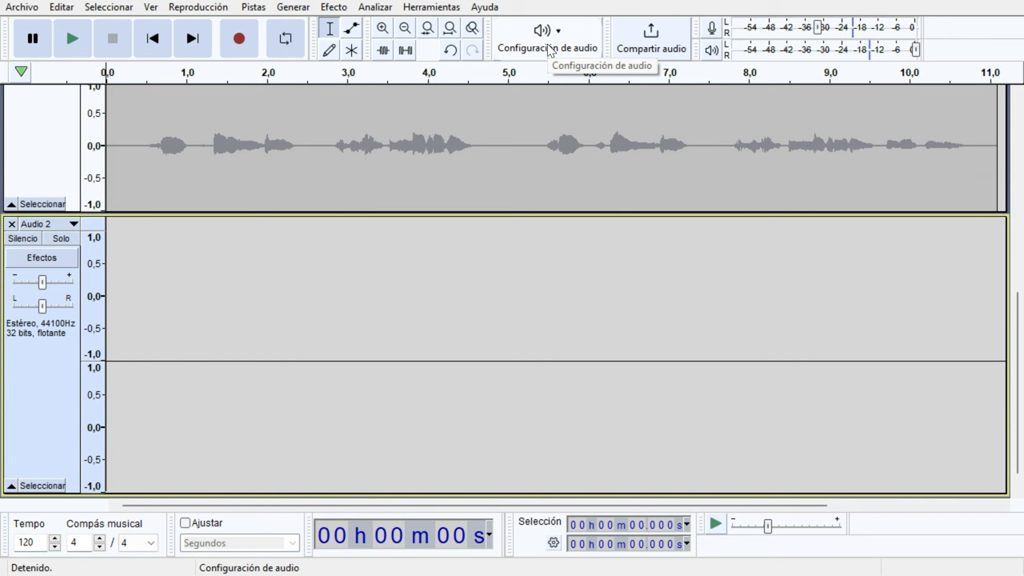
pyautogui.click(407, 254)
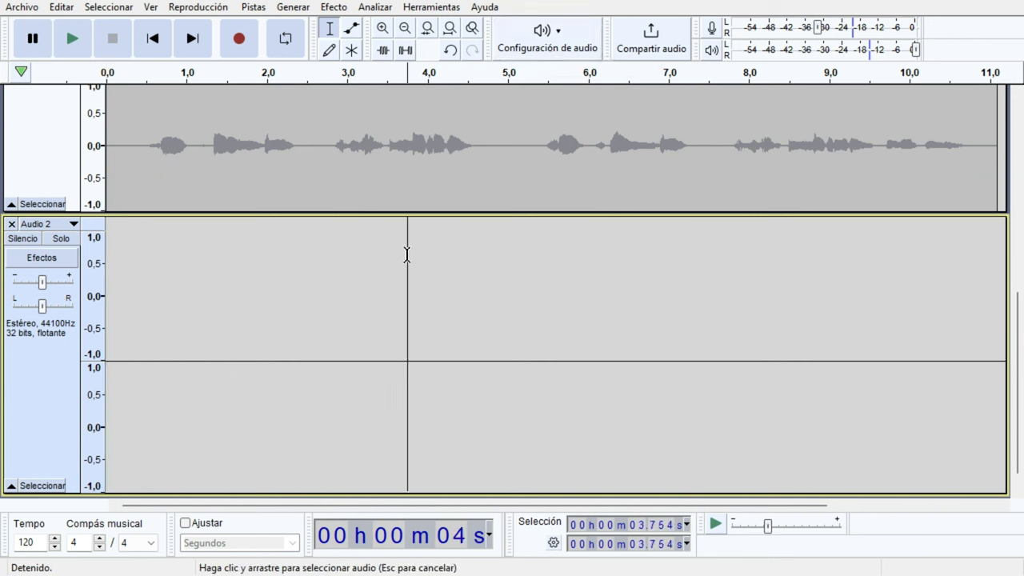
pyautogui.click(141, 35)
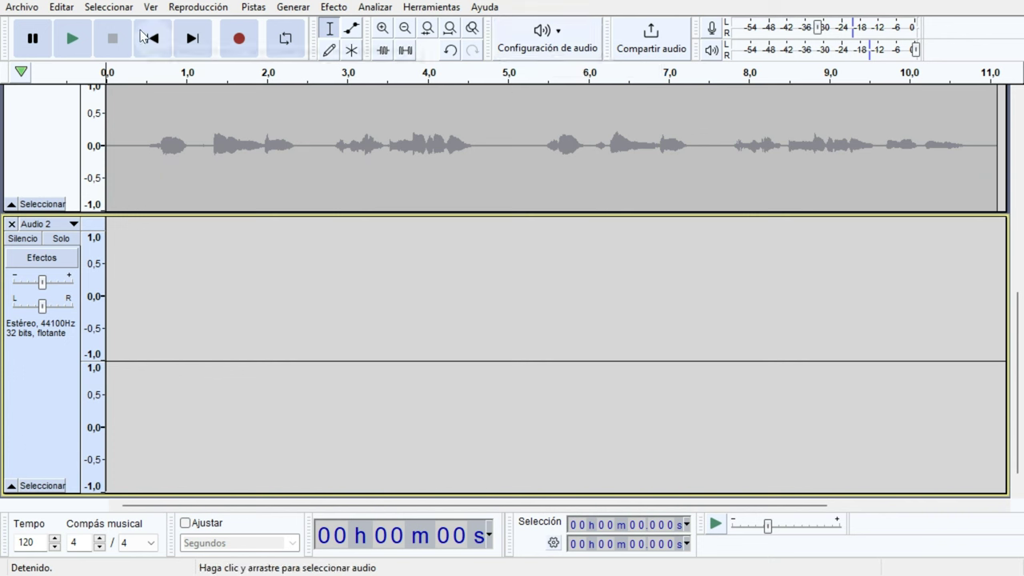
# Step: Mute the first audio track and record about 5 seconds into the new stereo track
pyautogui.scroll(5, 230, 96)
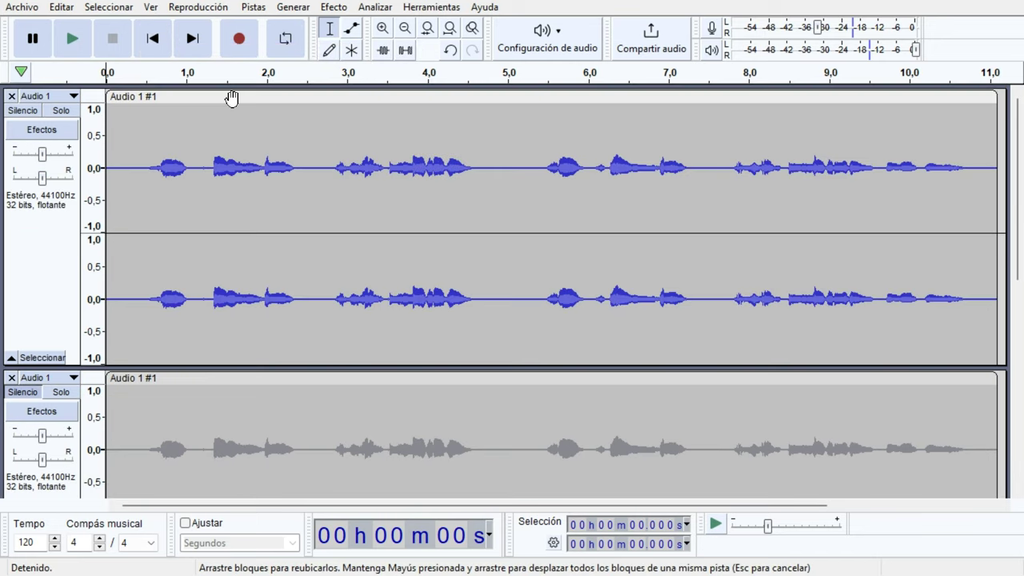
pyautogui.click(24, 111)
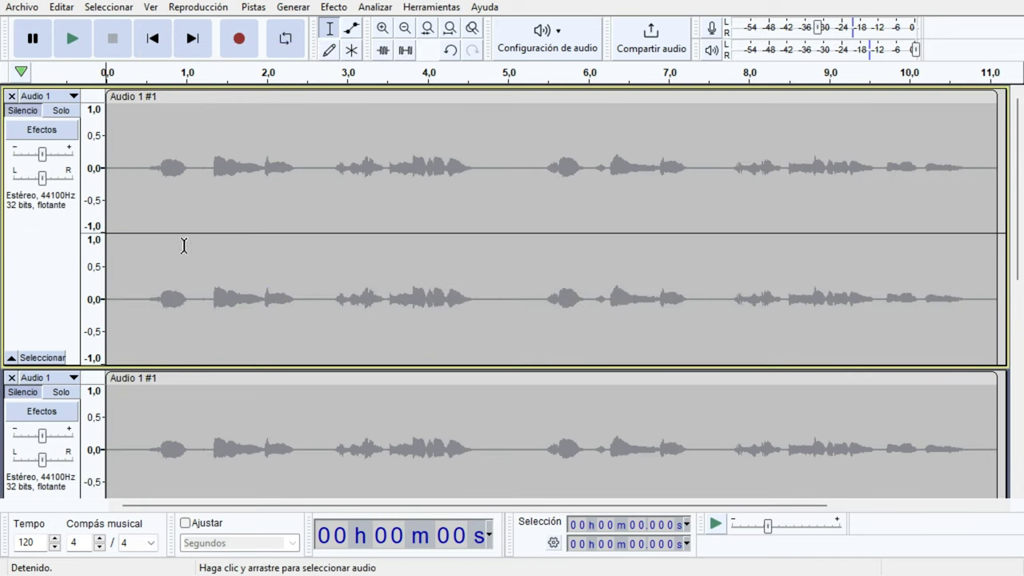
pyautogui.scroll(-5, 192, 250)
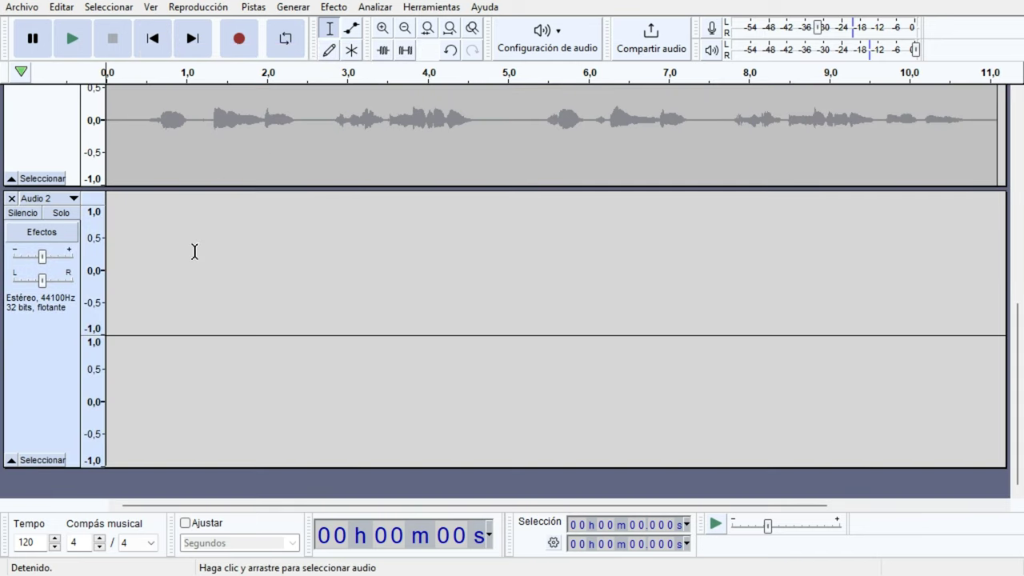
pyautogui.click(240, 72)
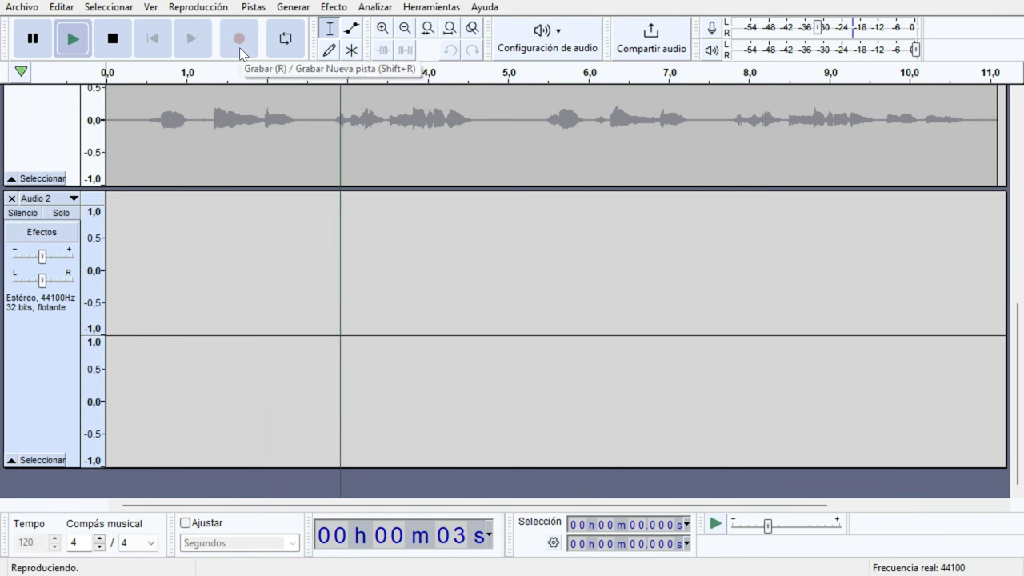
pyautogui.click(113, 38)
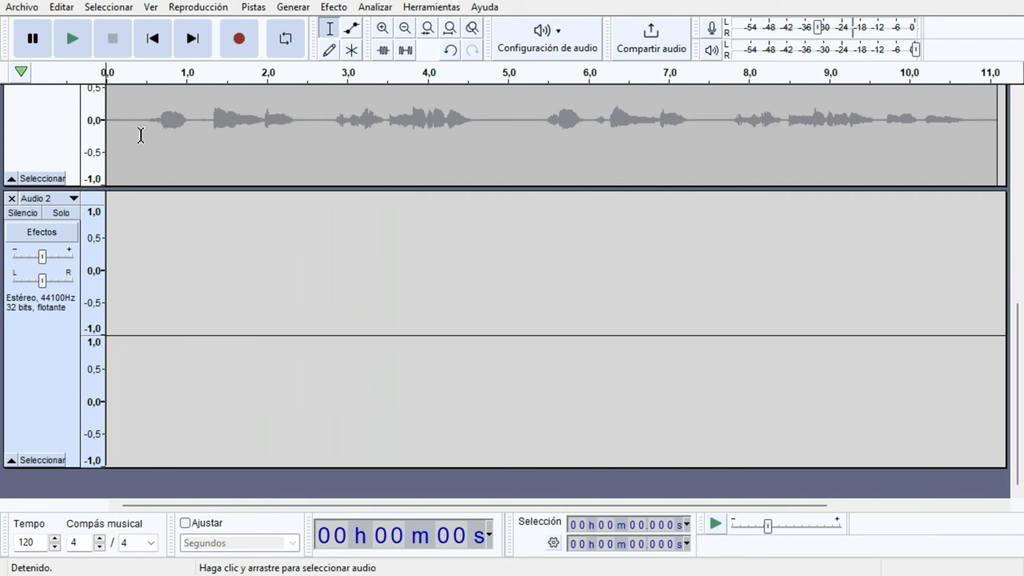
pyautogui.click(231, 32)
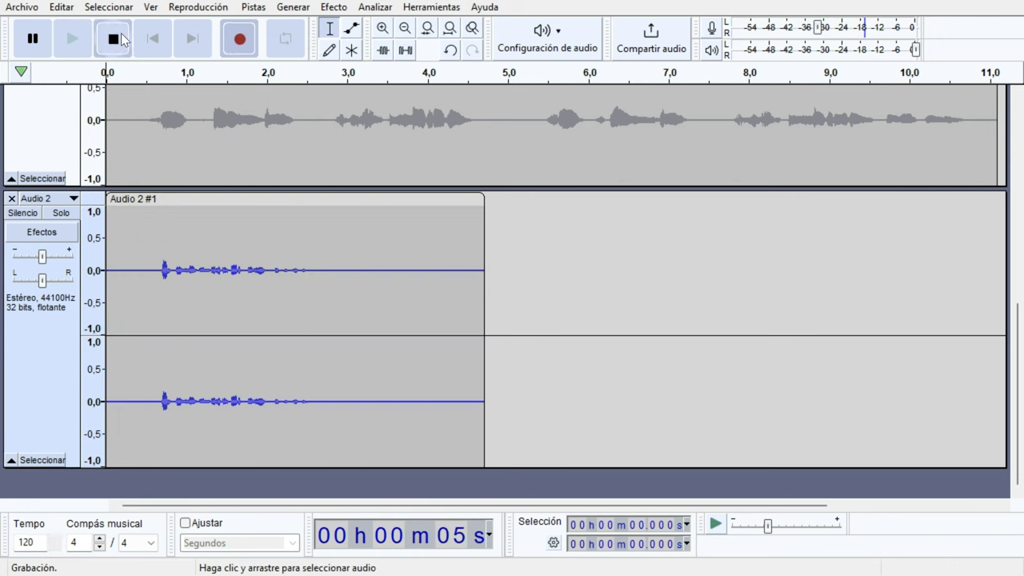
pyautogui.click(123, 38)
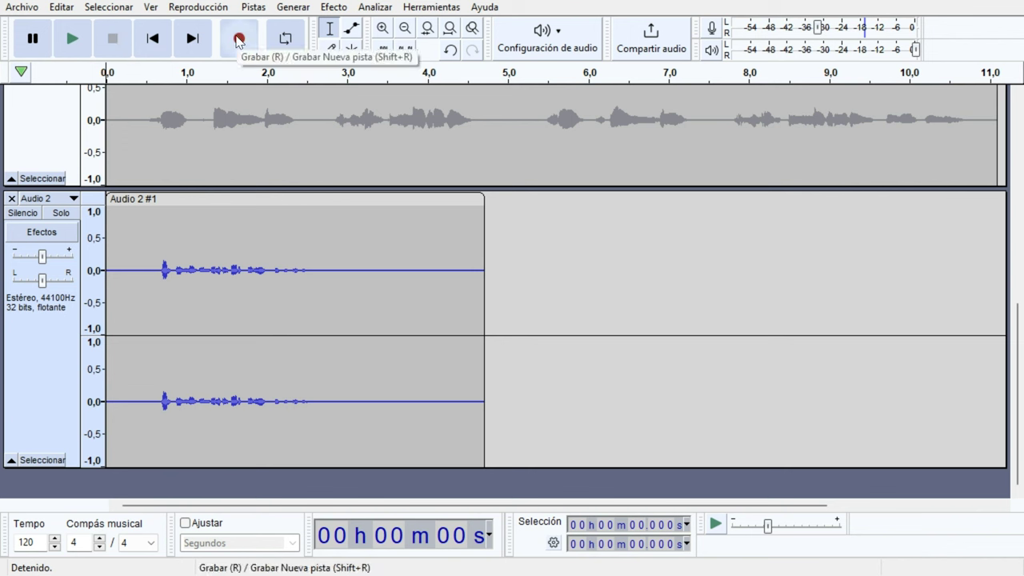
# Step: Play the new recording briefly from about 0.47 s and stop playback
pyautogui.click(143, 272)
pyautogui.press('space')
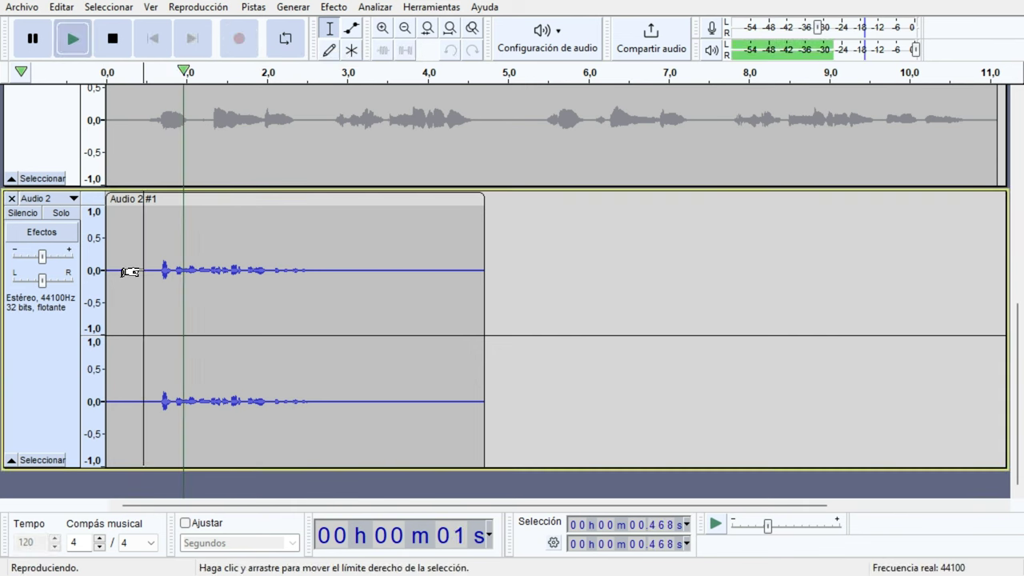
pyautogui.press('space')
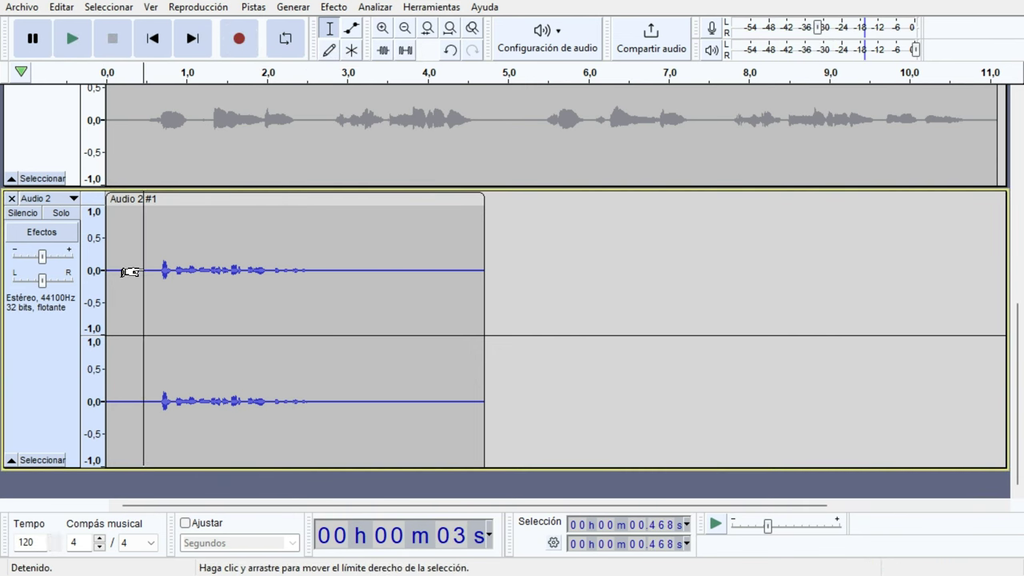
# Step: Delete the added stereo track with its recording and unmute the first audio track
pyautogui.click(12, 200)
pyautogui.scroll(3, 146, 164)
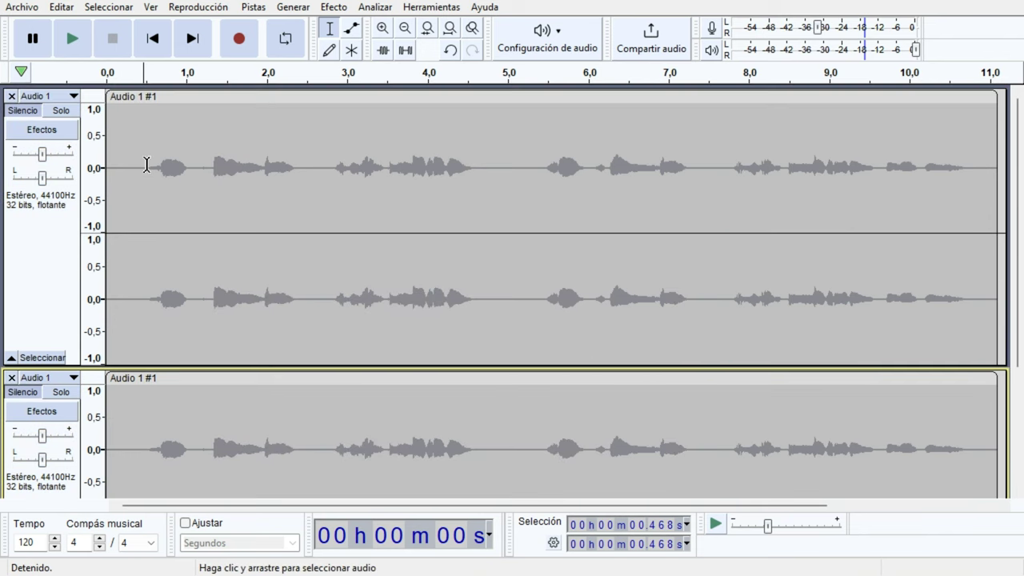
pyautogui.click(29, 110)
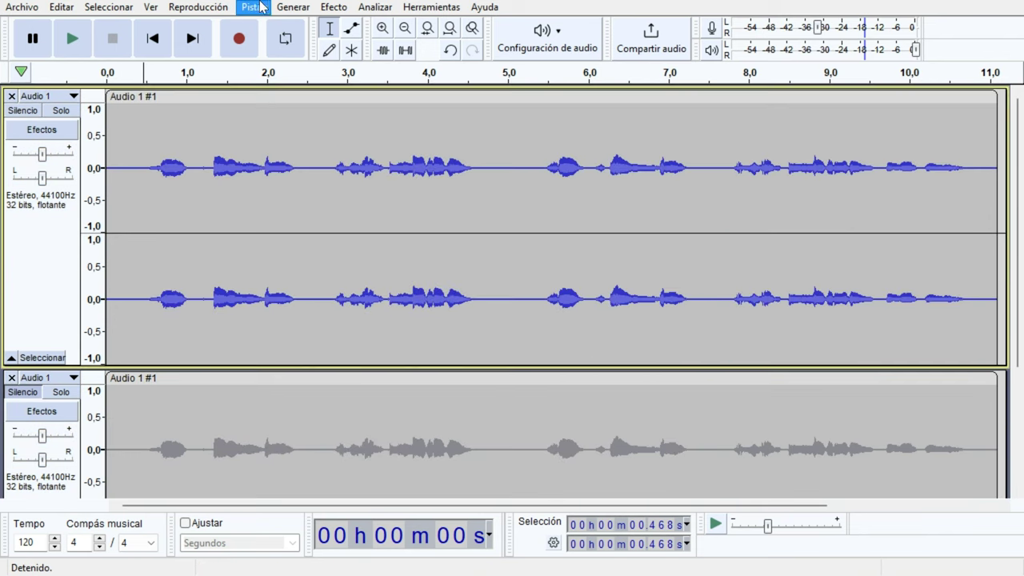
# Step: Review the playback commands and the track commands for adding, mixing, muting, panning, aligning and sorting tracks
pyautogui.click(224, 7)
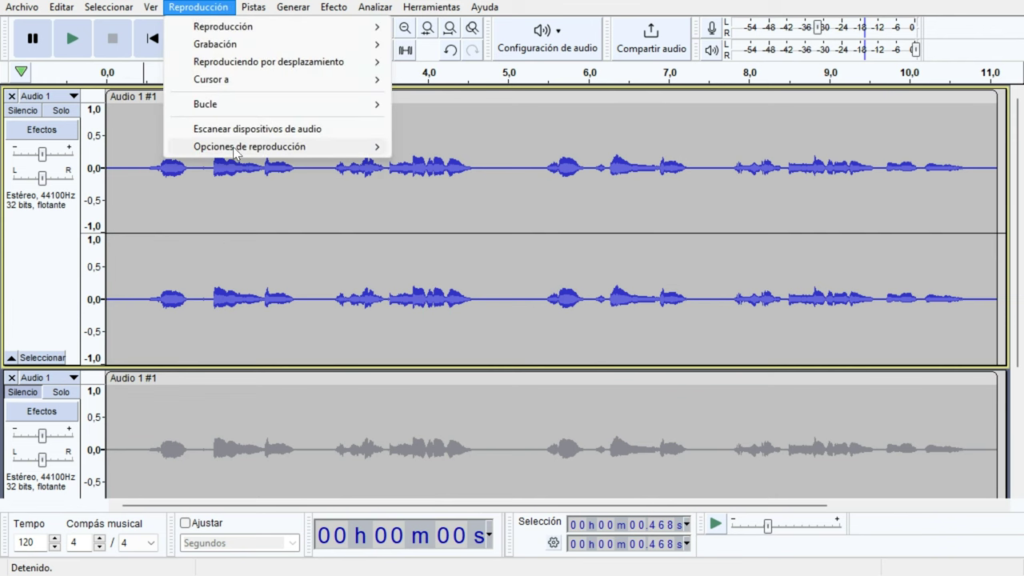
pyautogui.moveTo(256, 10)
pyautogui.moveTo(319, 38)
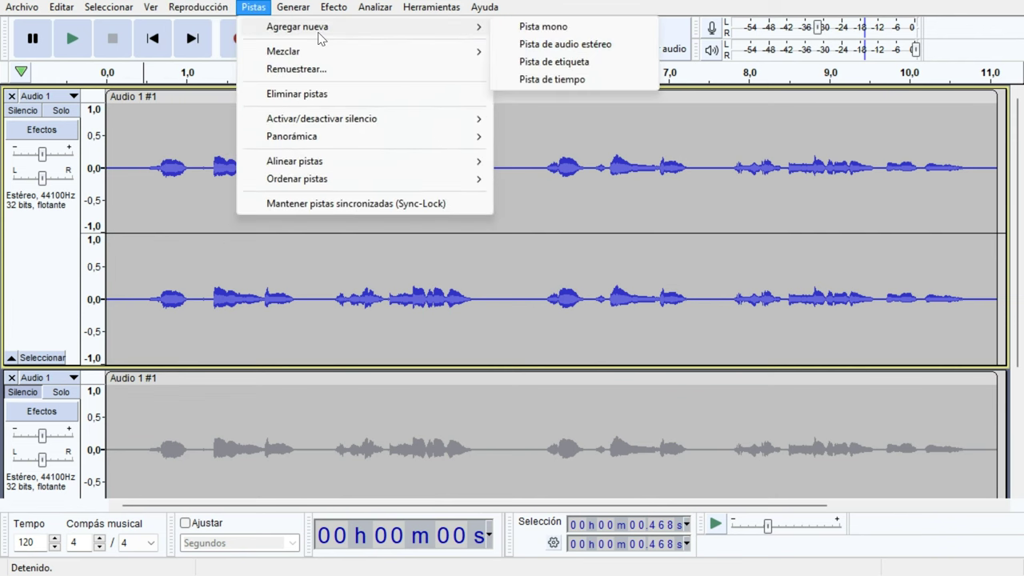
pyautogui.moveTo(321, 57)
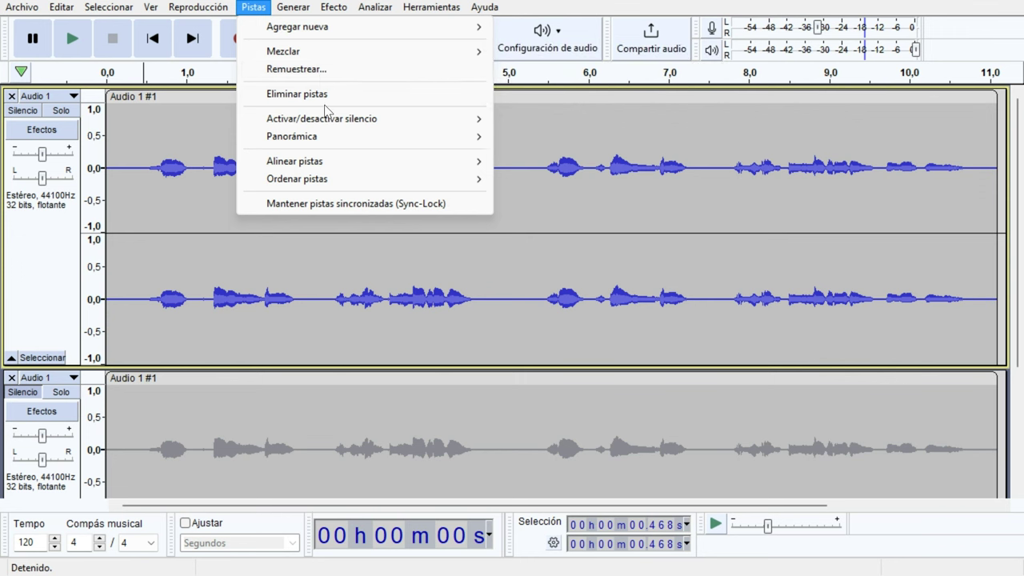
pyautogui.moveTo(324, 144)
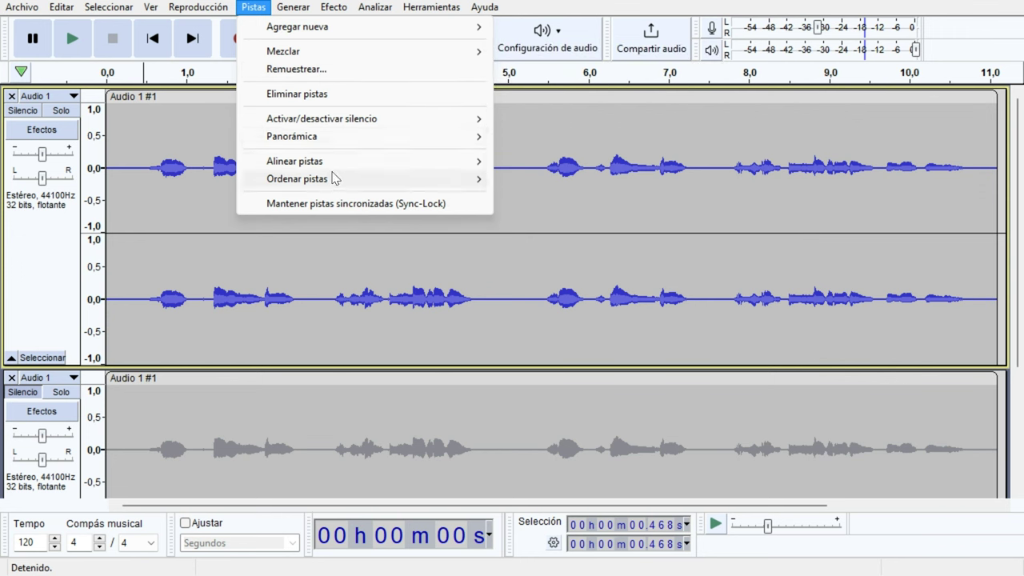
# Step: Examine the sound generators and the Tonos DTMF settings, closing them without generating anything
pyautogui.moveTo(284, 8)
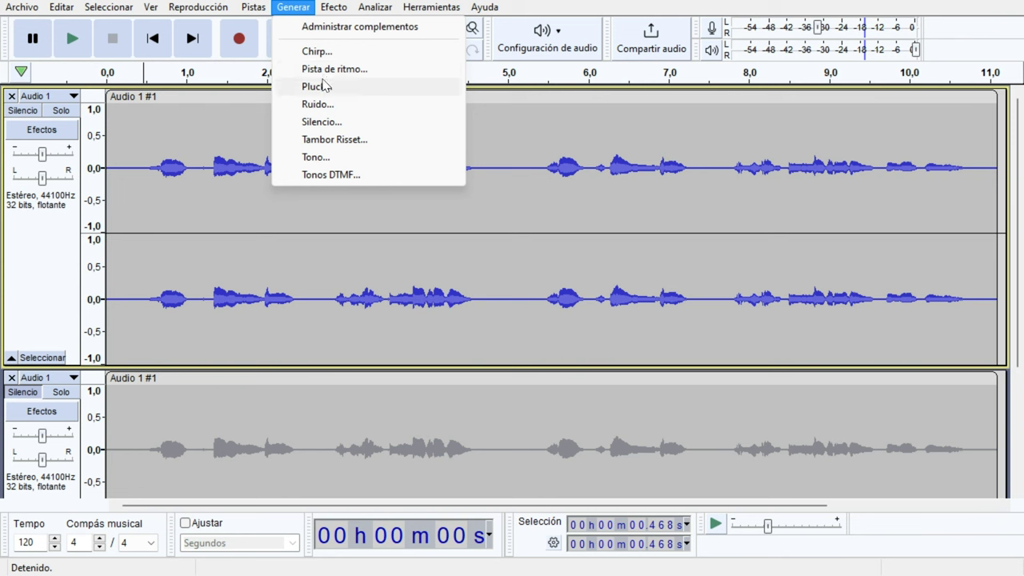
pyautogui.click(331, 174)
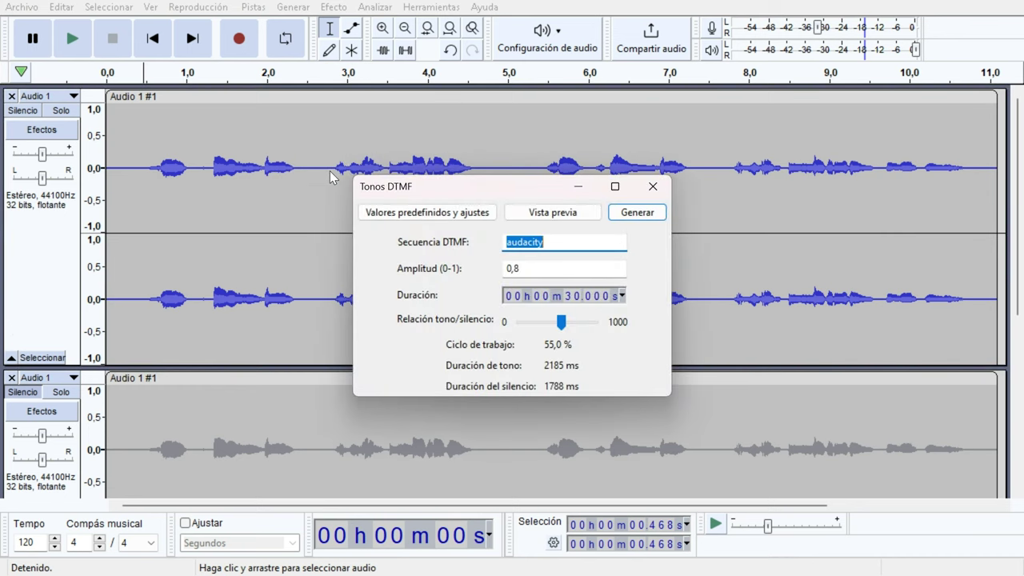
pyautogui.click(653, 185)
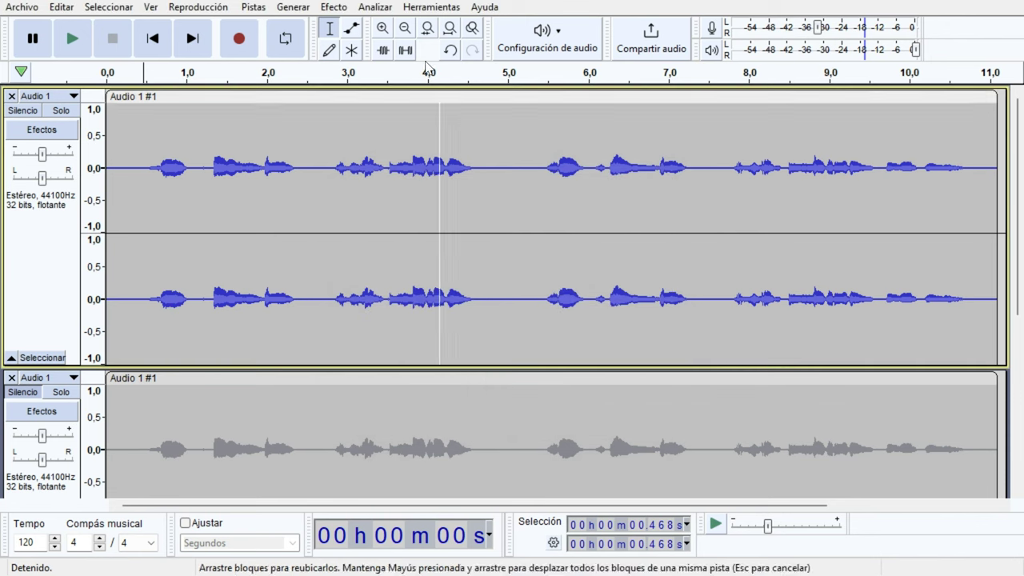
# Step: Examine the list of effect plug-ins in the plug-in manager with their status and path, and leave it without changes
pyautogui.click(329, 8)
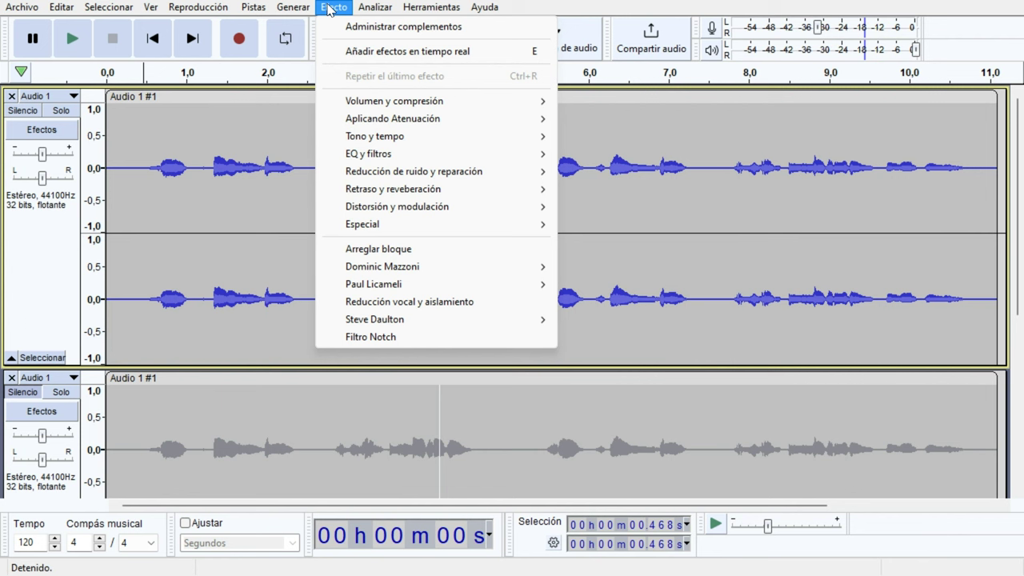
pyautogui.click(361, 28)
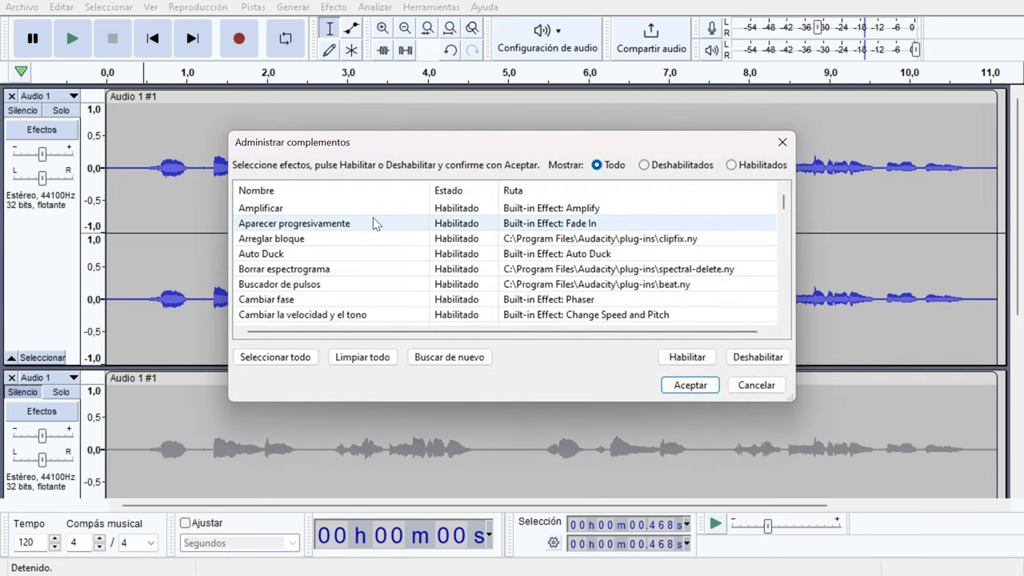
pyautogui.scroll(-2, 376, 224)
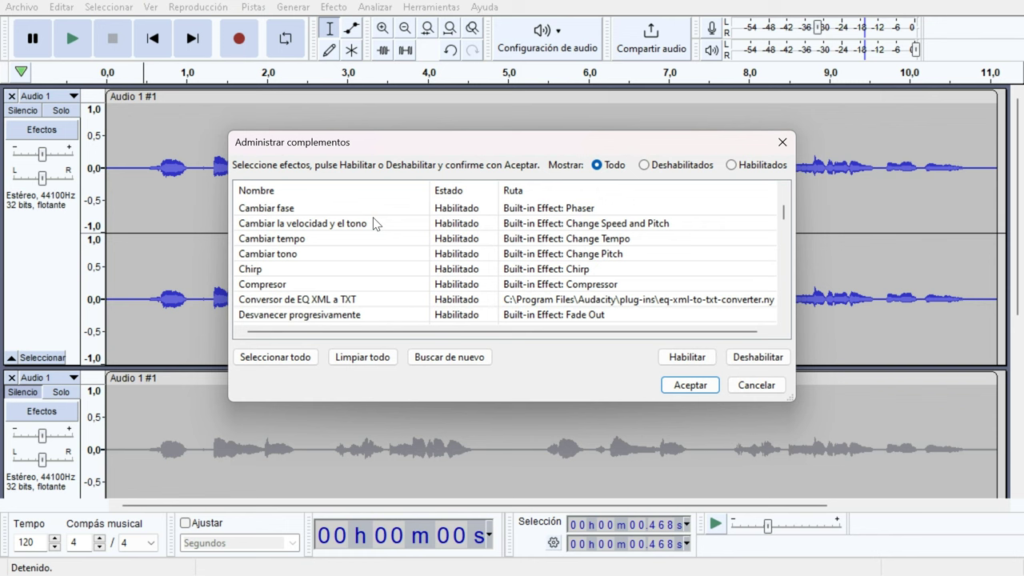
pyautogui.scroll(-2, 376, 224)
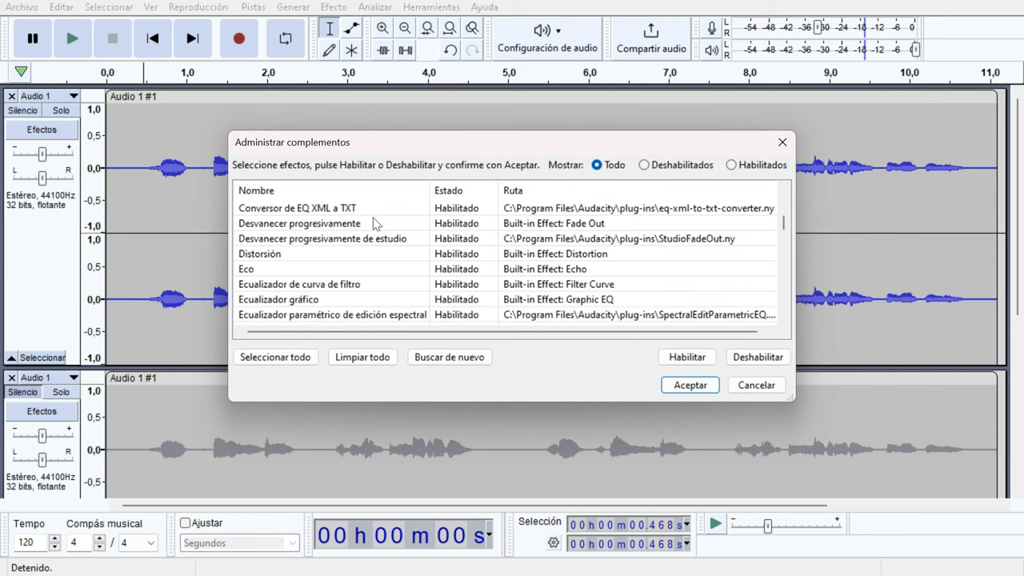
pyautogui.scroll(-1, 376, 224)
pyautogui.scroll(-1, 376, 224)
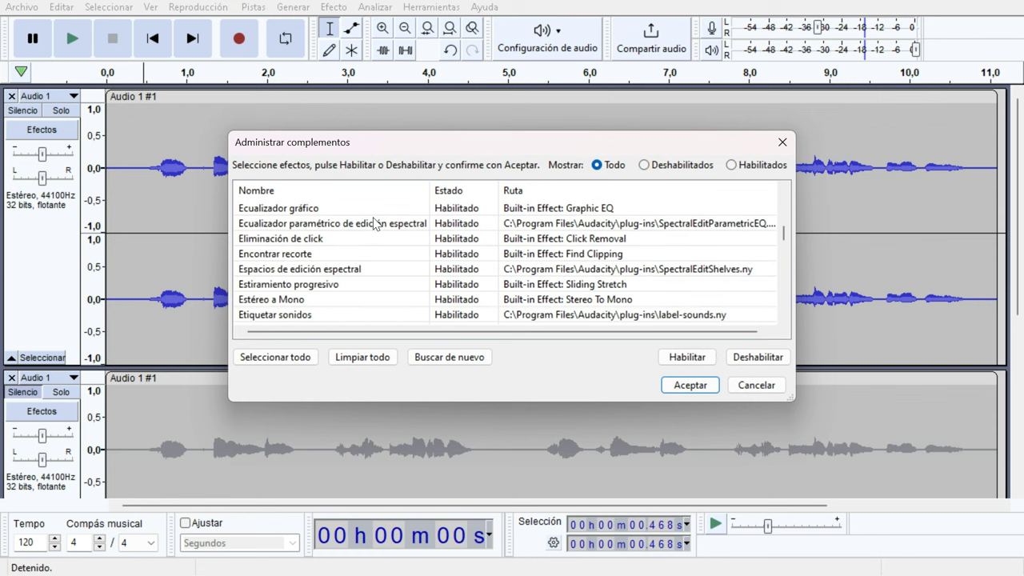
pyautogui.scroll(-2, 376, 224)
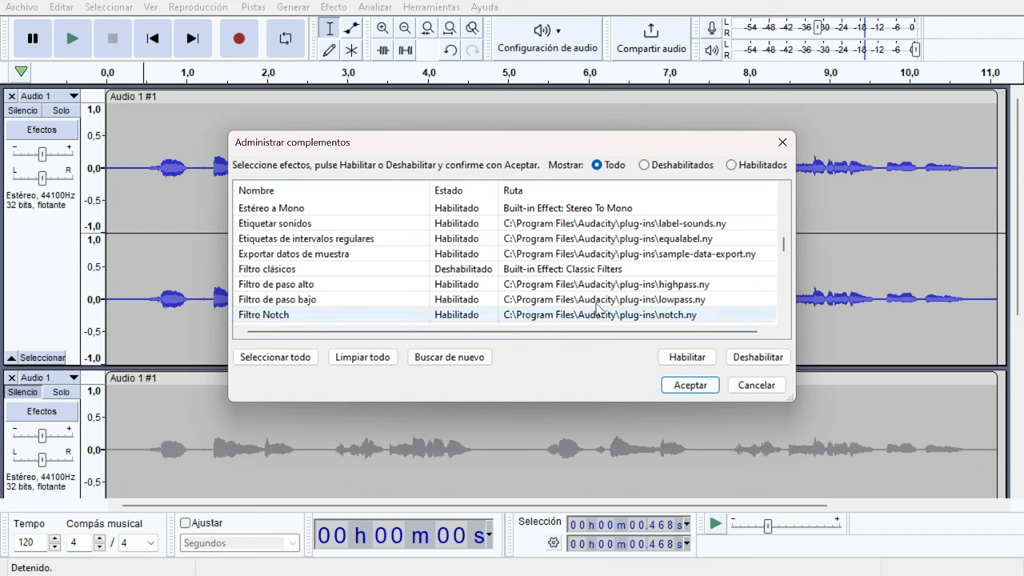
pyautogui.scroll(-3, 601, 286)
pyautogui.scroll(-4, 601, 286)
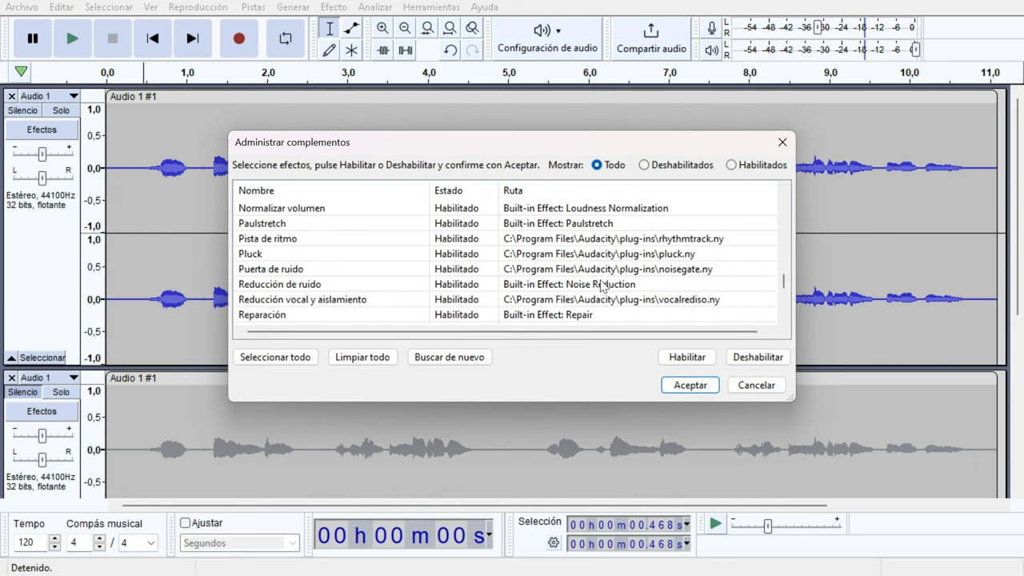
pyautogui.click(751, 385)
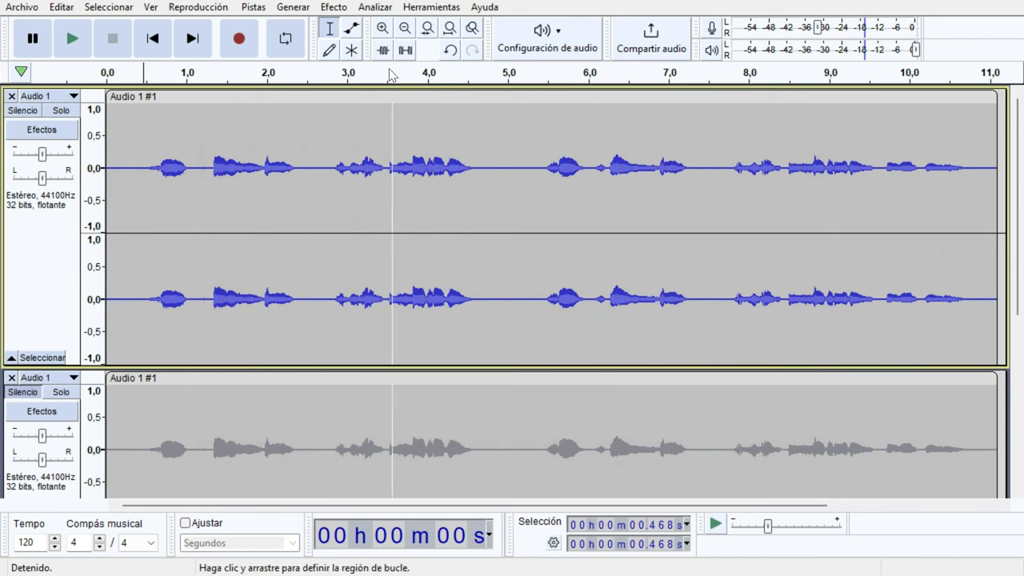
# Step: Review the effect categories, including noise reduction and repair, delay and reverb, and distortion and modulation
pyautogui.click(335, 9)
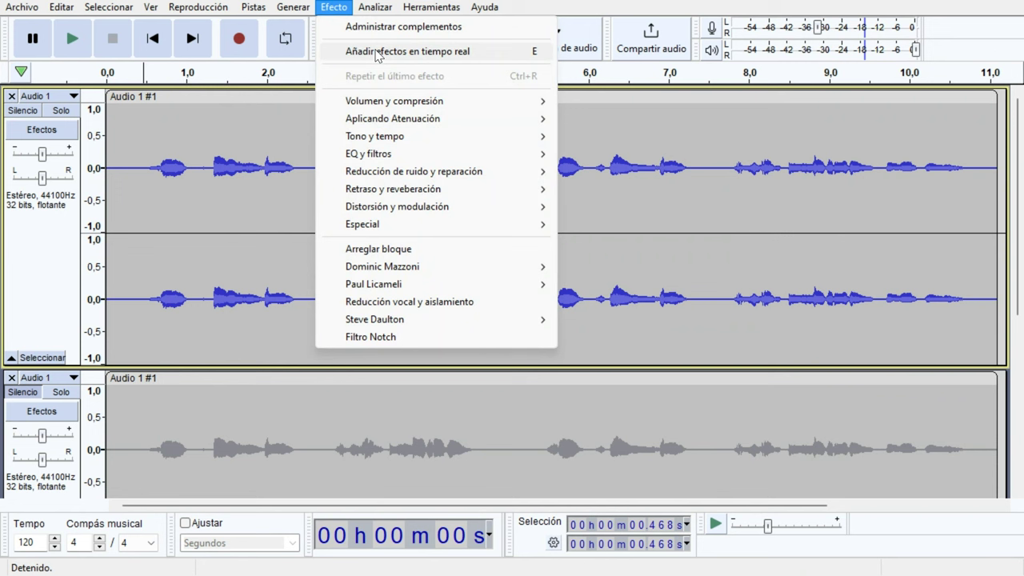
pyautogui.moveTo(391, 158)
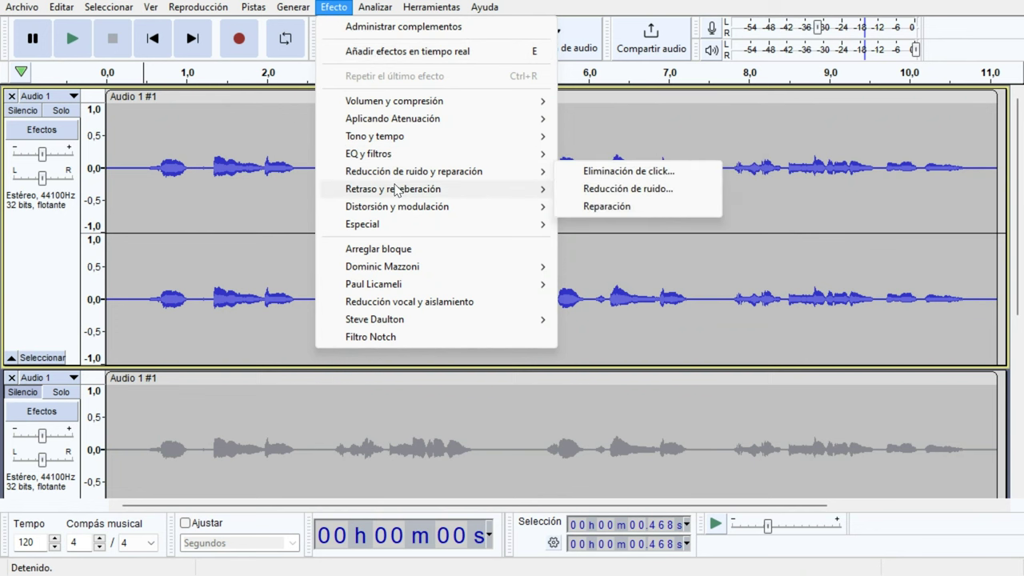
pyautogui.moveTo(394, 190)
pyautogui.moveTo(392, 209)
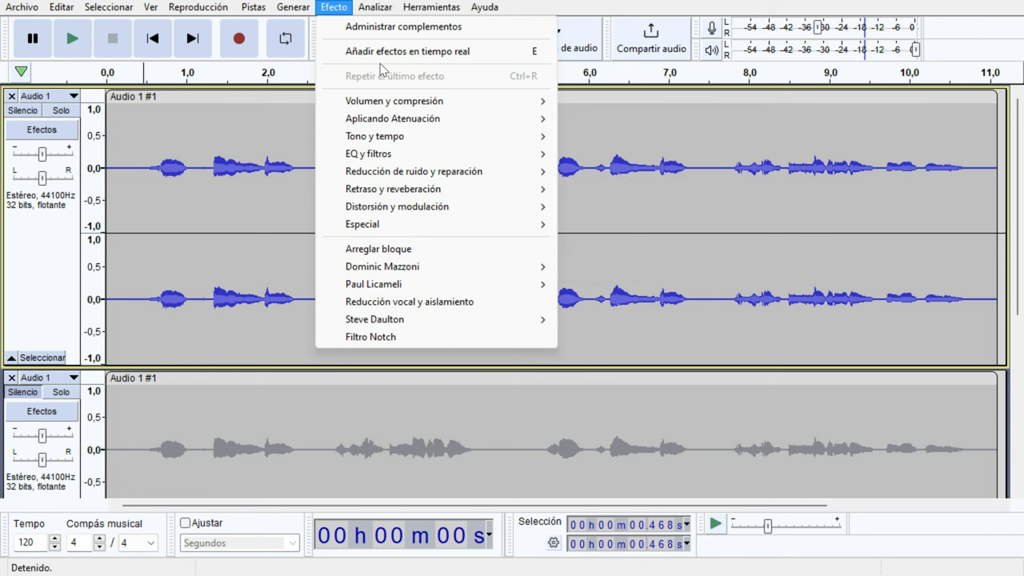
pyautogui.click(228, 155)
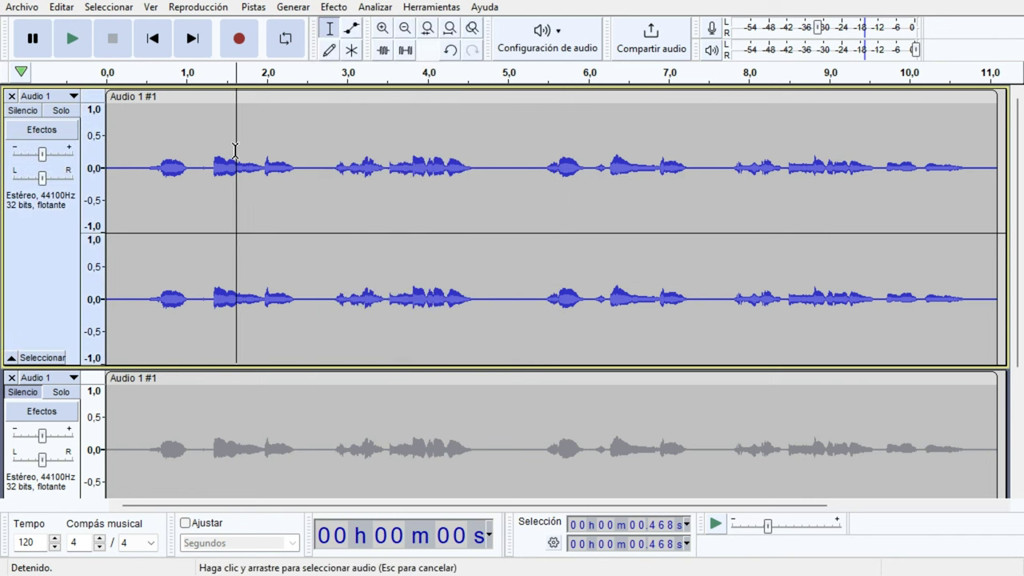
# Step: Select the whole clip in the first track and add Reverberación to that track as a real-time effect
pyautogui.doubleClick(235, 153)
pyautogui.click(333, 7)
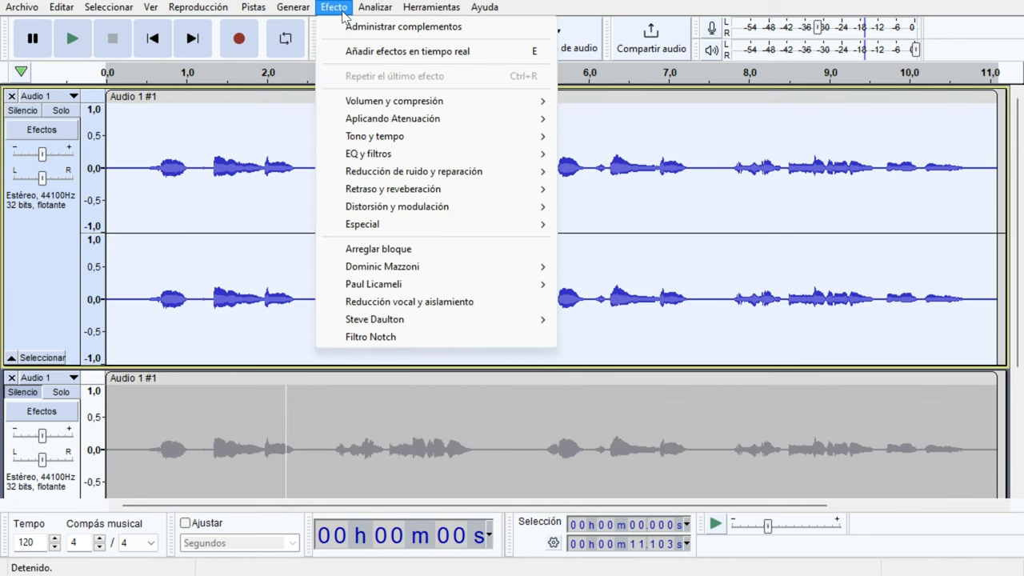
pyautogui.click(358, 52)
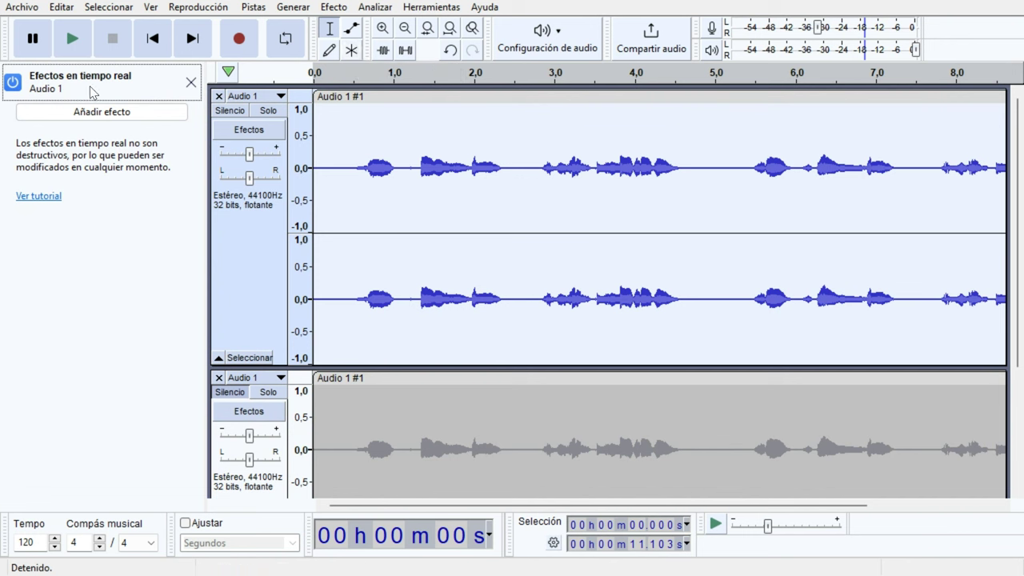
pyautogui.click(131, 116)
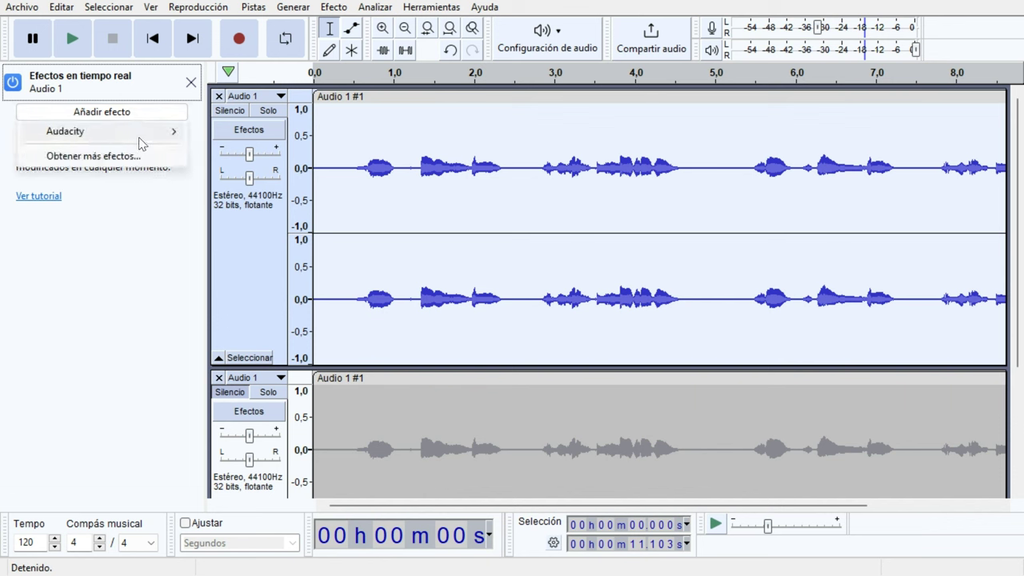
pyautogui.moveTo(141, 143)
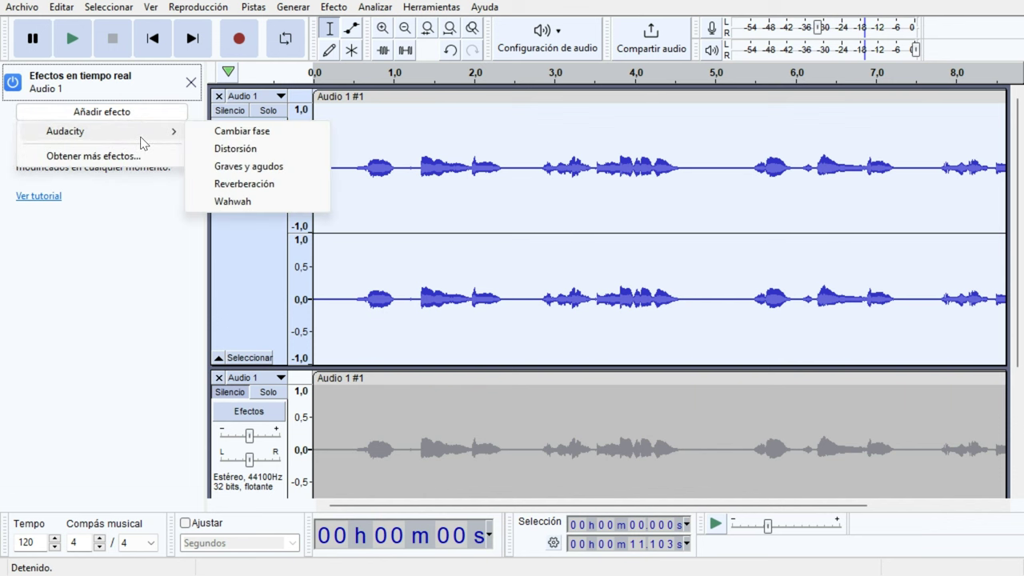
pyautogui.click(244, 184)
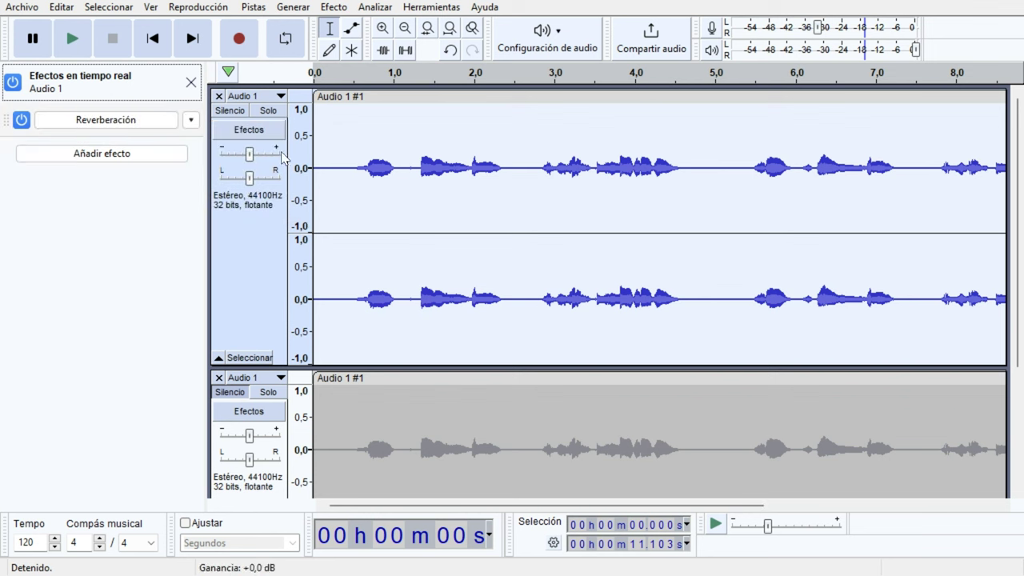
# Step: Compare short playbacks of the first track with the real-time Reverberación on and bypassed, and examine its settings
pyautogui.press('space')
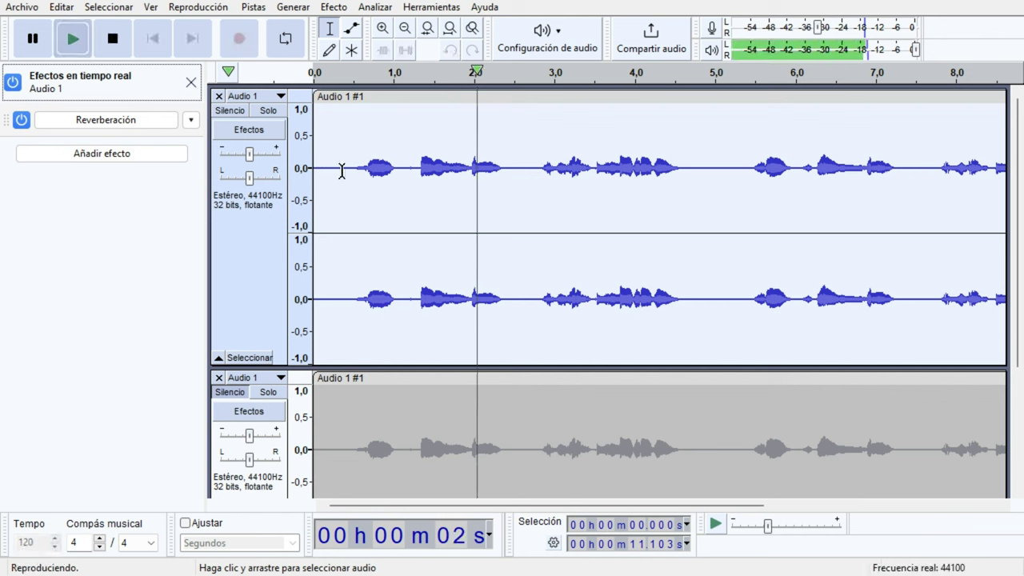
pyautogui.press('space')
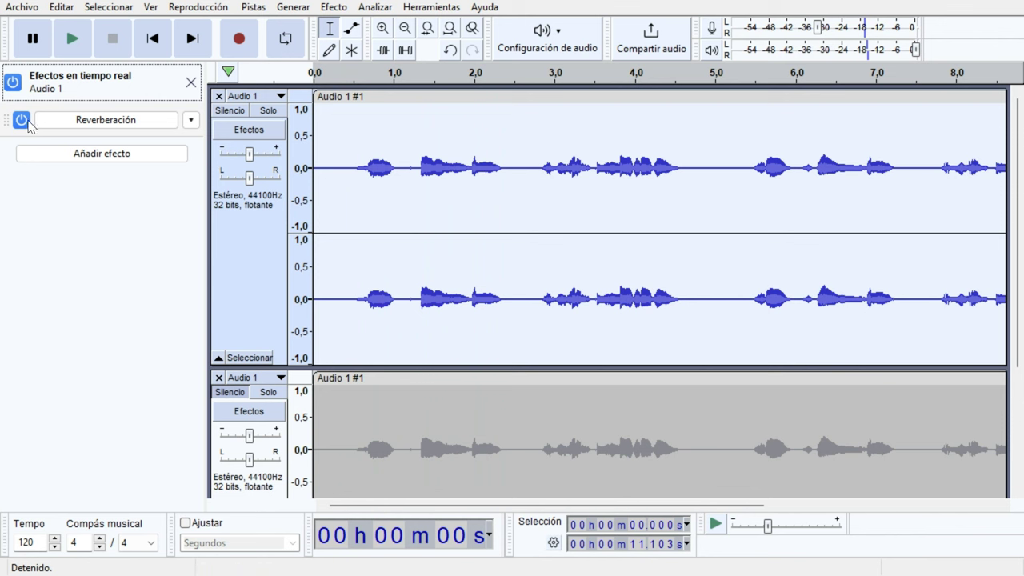
pyautogui.click(21, 121)
pyautogui.press('space')
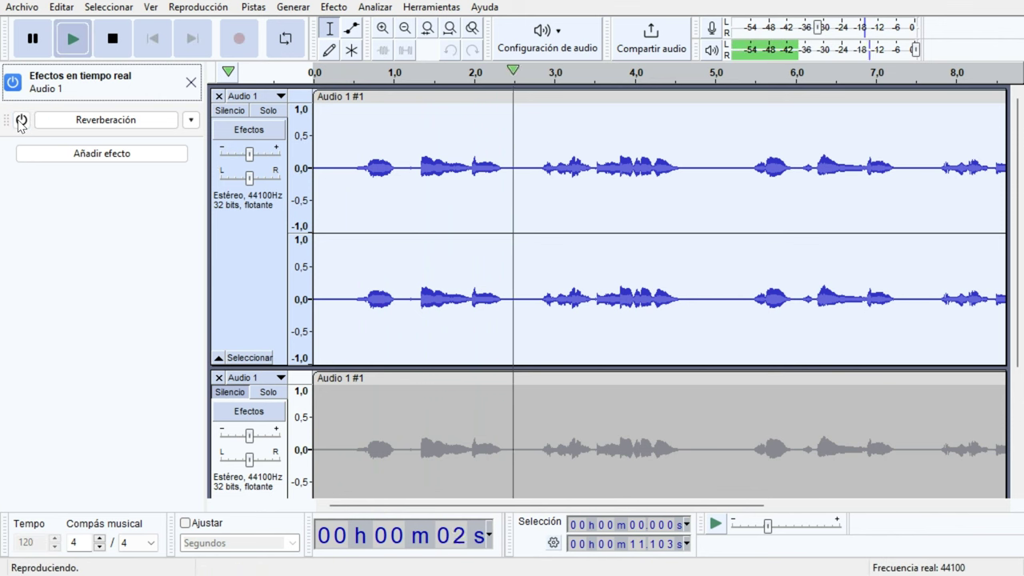
pyautogui.press('space')
pyautogui.click(21, 120)
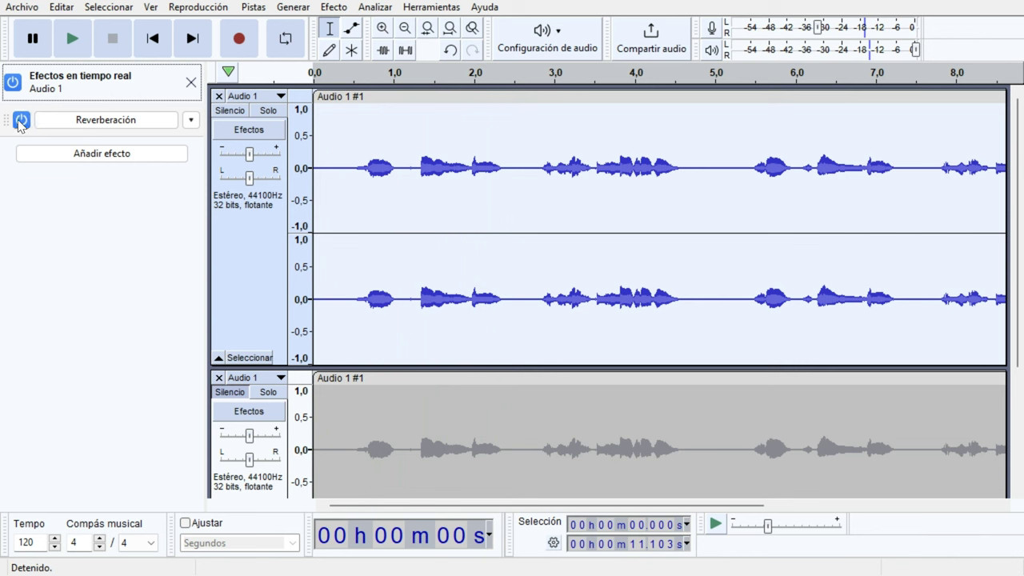
pyautogui.click(73, 119)
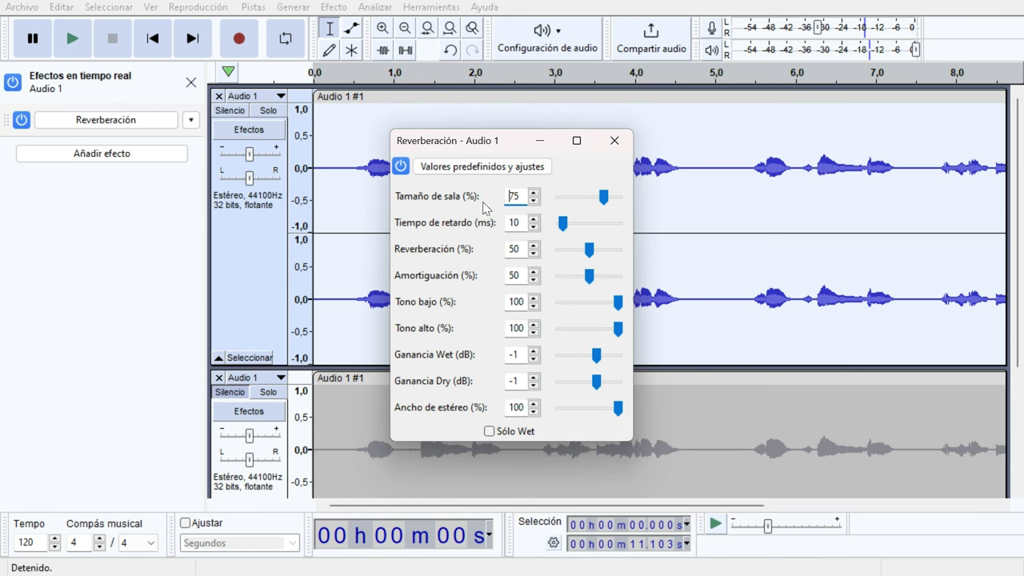
pyautogui.click(171, 125)
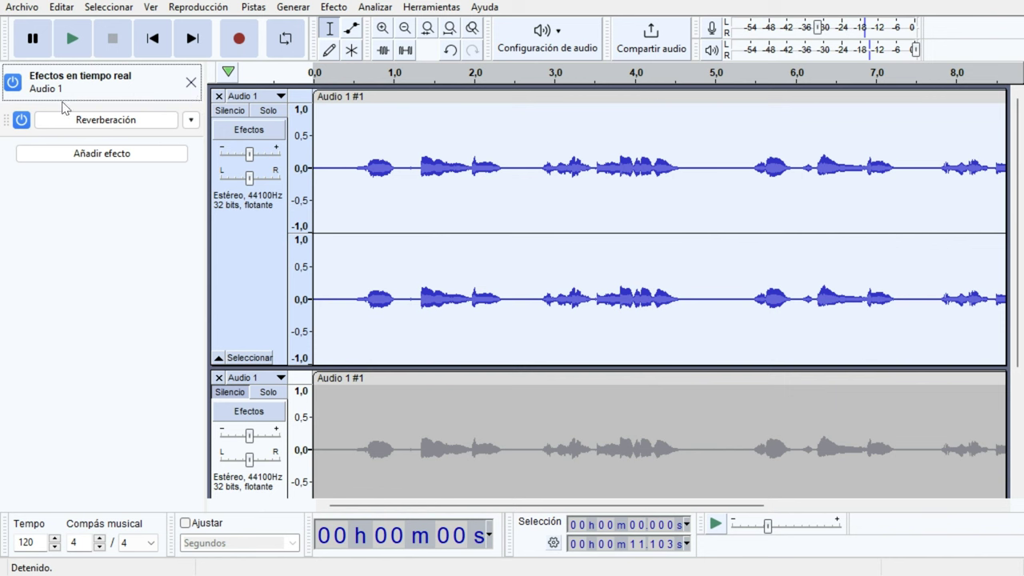
# Step: Turn off the first track's real-time effects and its Reverberación entry, and close the real-time effects view
pyautogui.click(14, 88)
pyautogui.click(21, 119)
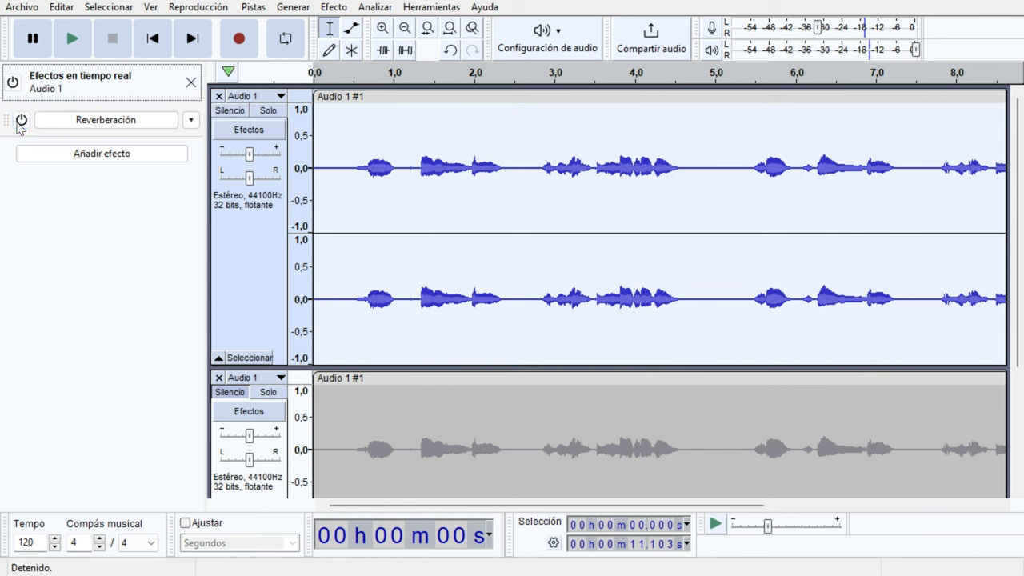
pyautogui.click(190, 84)
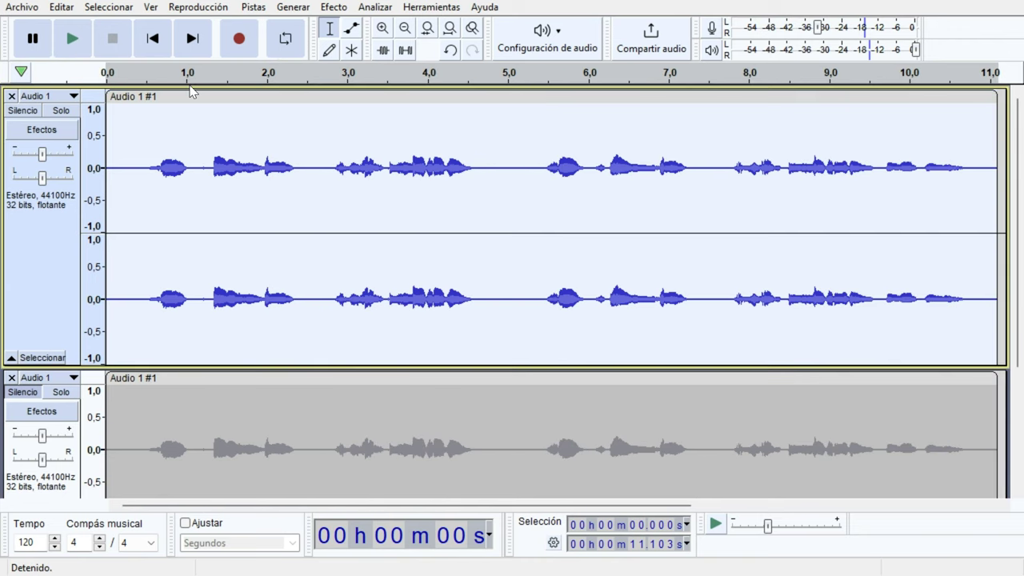
# Step: Examine the settings of the regular Reverberación effect for the selected clip and close it without applying
pyautogui.click(333, 8)
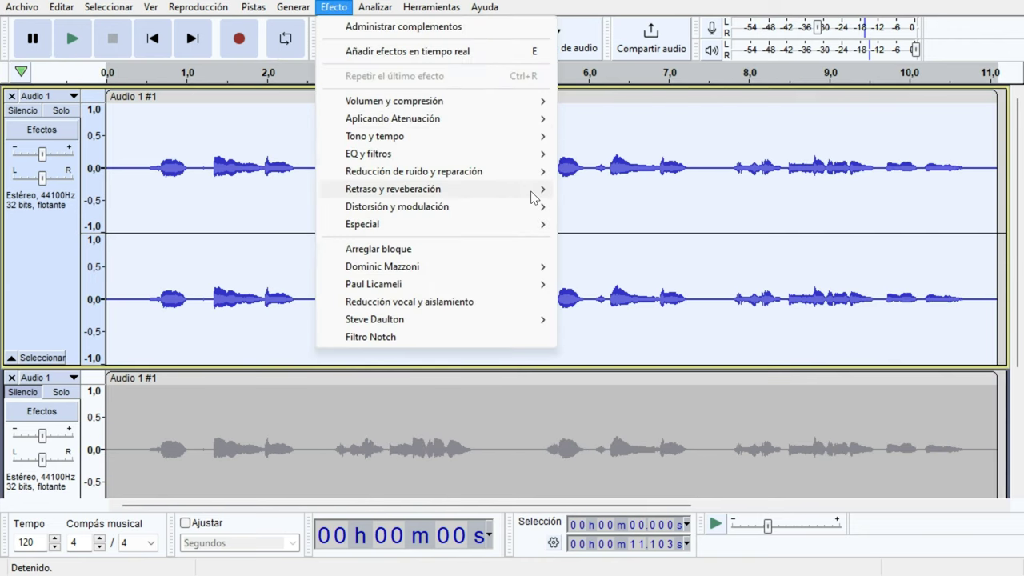
pyautogui.moveTo(533, 195)
pyautogui.click(591, 207)
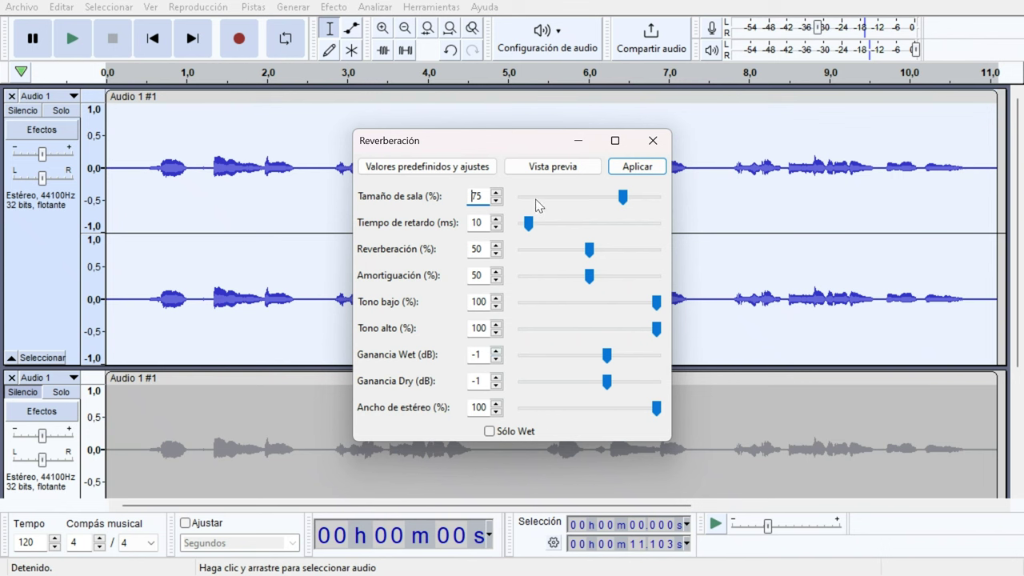
pyautogui.click(654, 140)
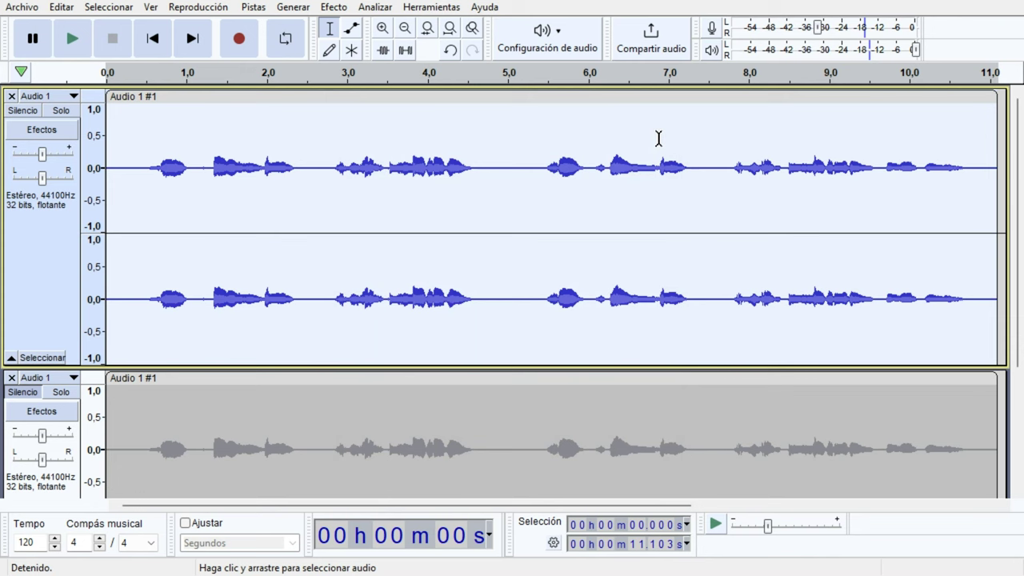
# Step: Open the first track's real-time effects, show the Reverberación settings, and go to the website for obtaining more effects
pyautogui.click(333, 7)
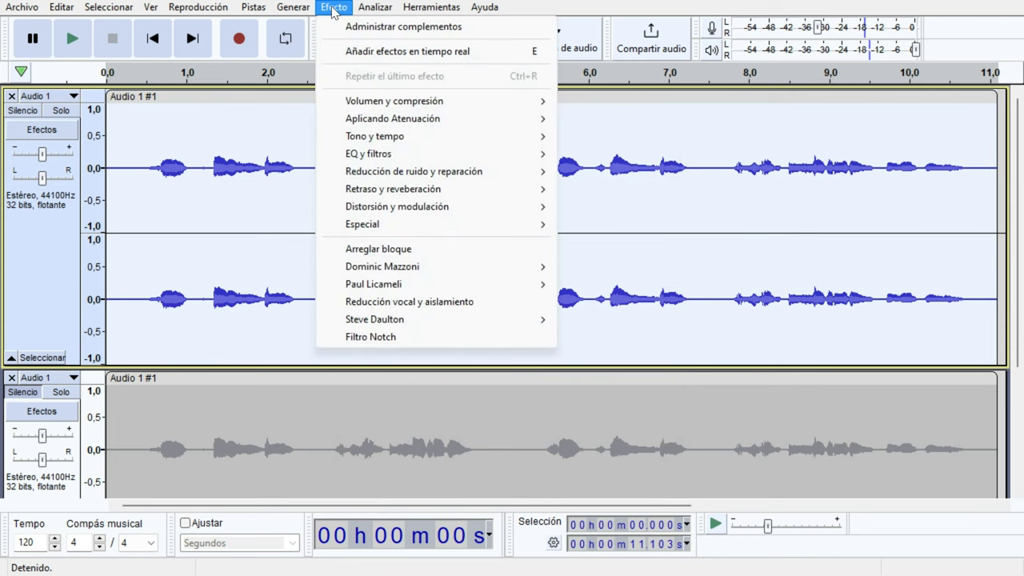
pyautogui.click(432, 53)
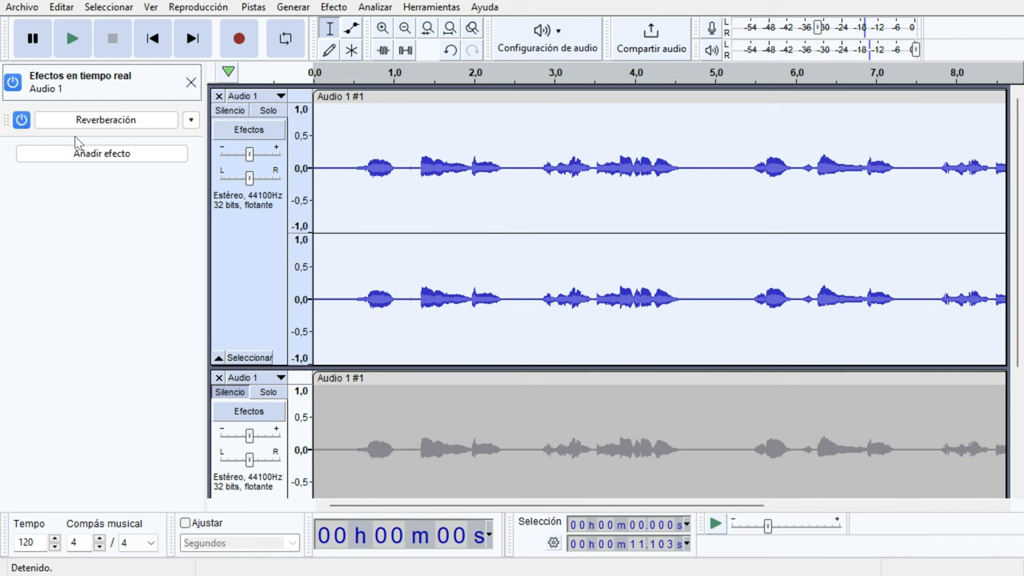
pyautogui.click(153, 121)
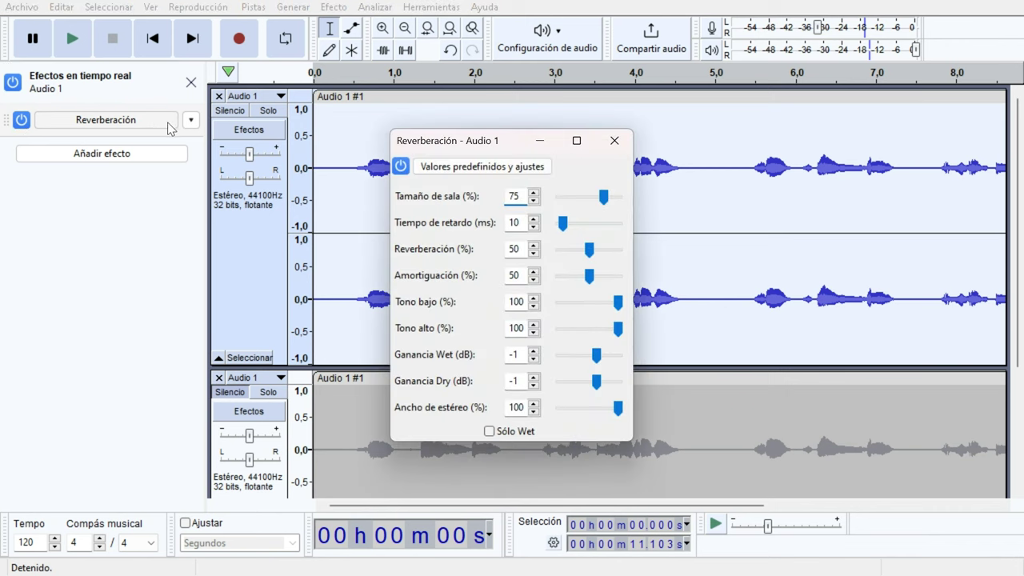
pyautogui.click(191, 121)
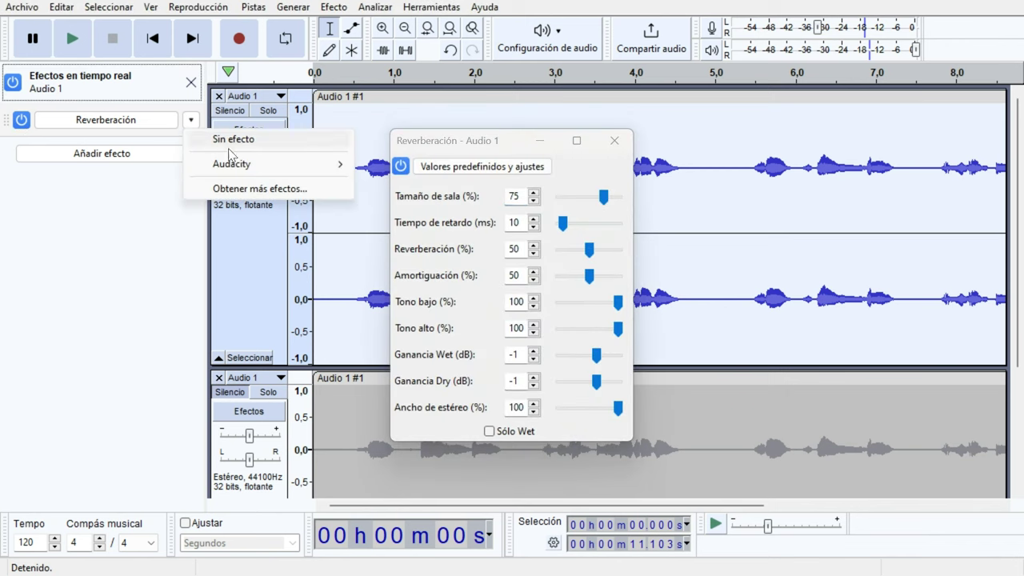
pyautogui.click(256, 190)
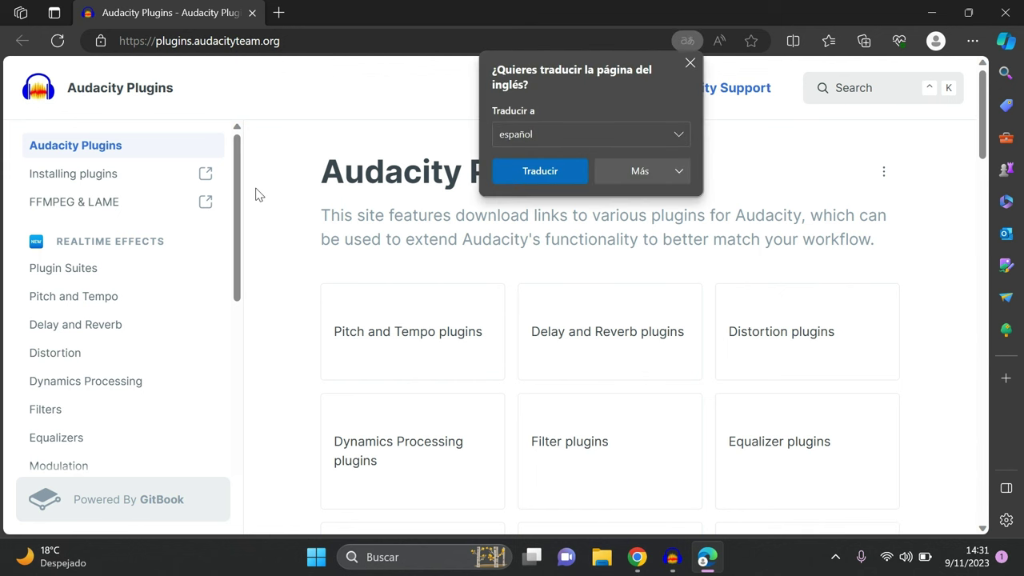
# Step: Translate the Audacity Plugins page into Spanish and read its plug-in categories, real-time effect notes, installation advice and supported formats
pyautogui.click(522, 165)
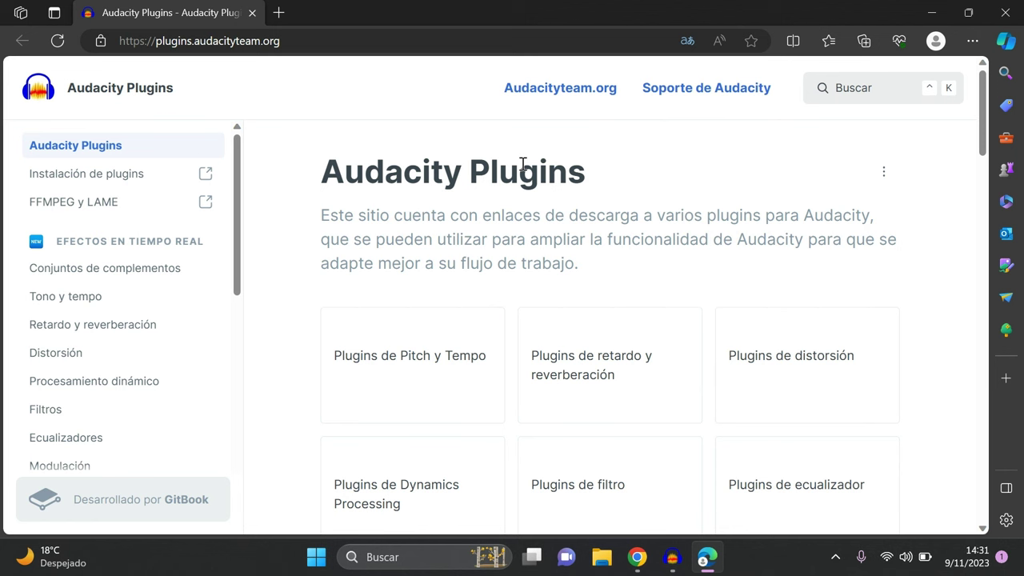
pyautogui.scroll(-1, 522, 164)
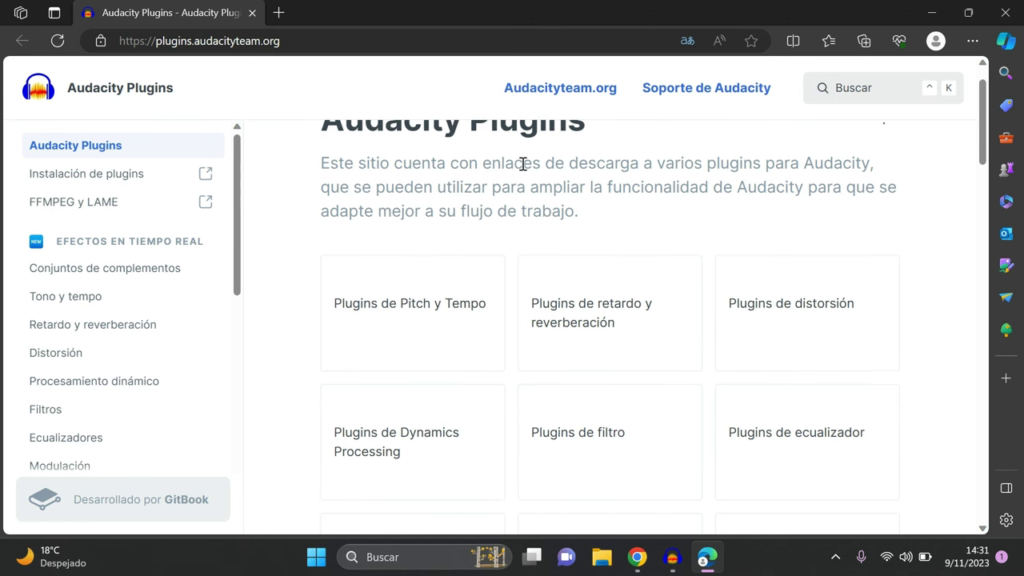
pyautogui.scroll(-1, 522, 164)
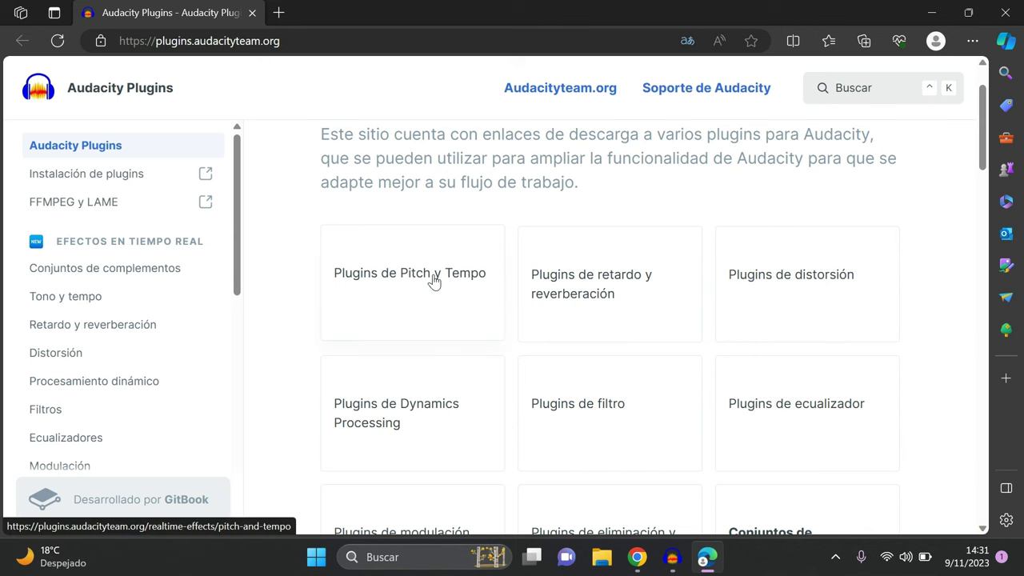
pyautogui.scroll(-4, 433, 280)
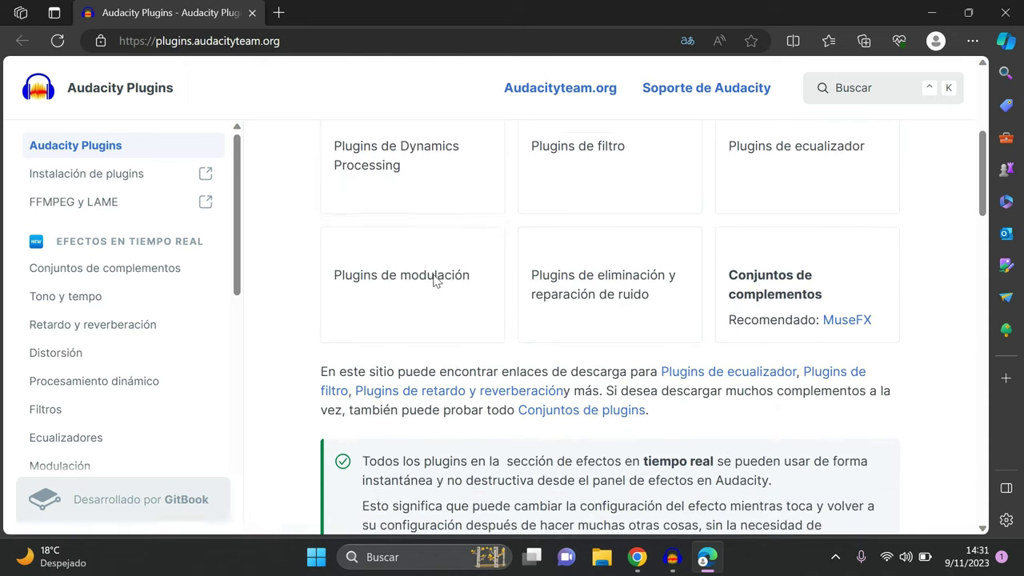
pyautogui.scroll(-3, 433, 280)
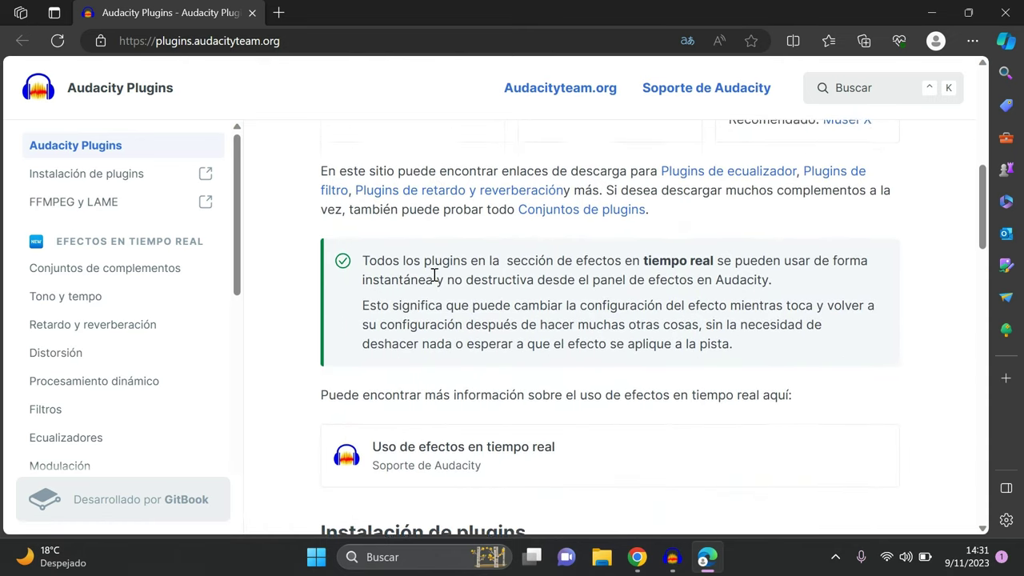
pyautogui.scroll(-1, 432, 275)
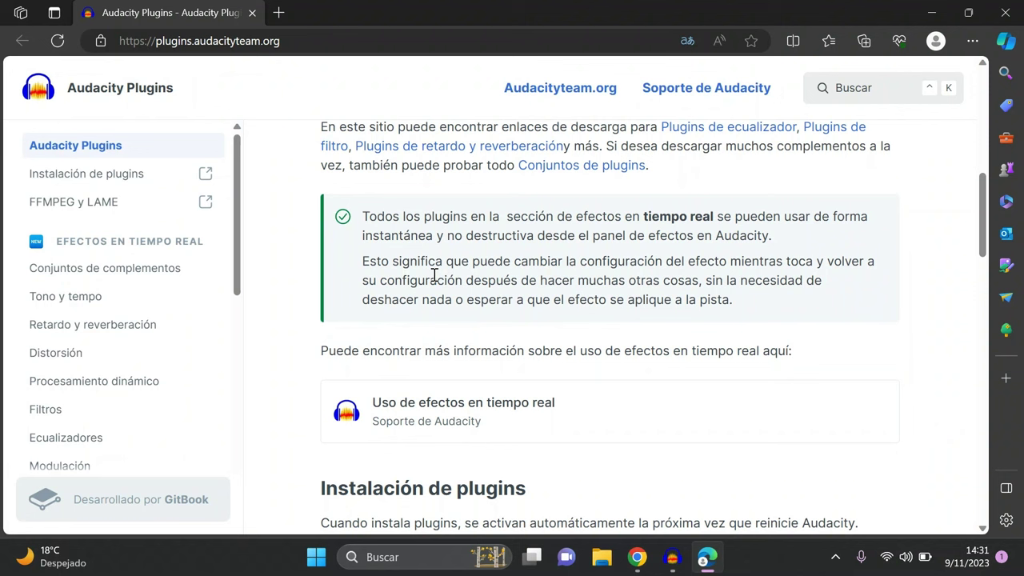
pyautogui.scroll(-3, 433, 274)
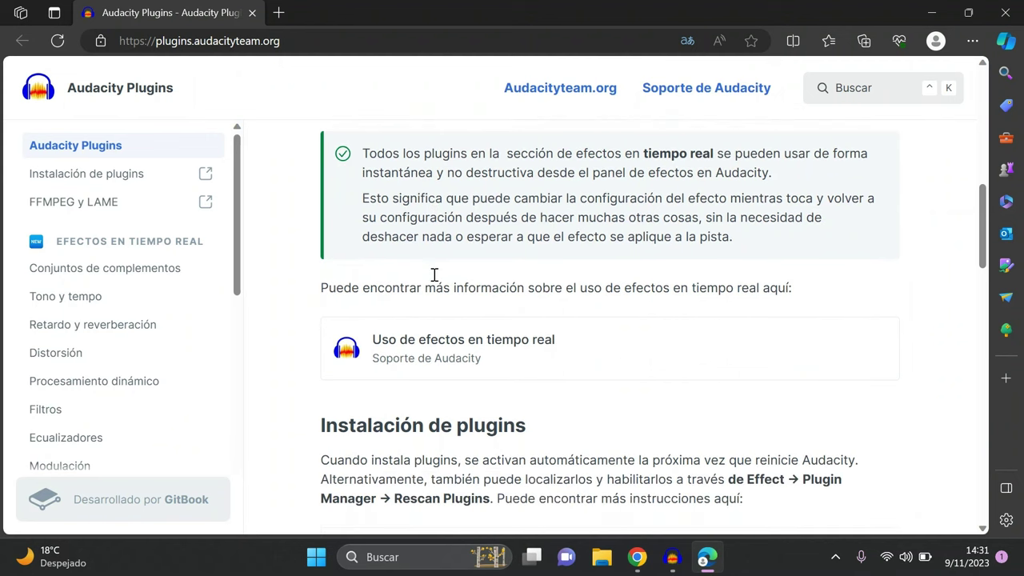
pyautogui.scroll(-4, 433, 281)
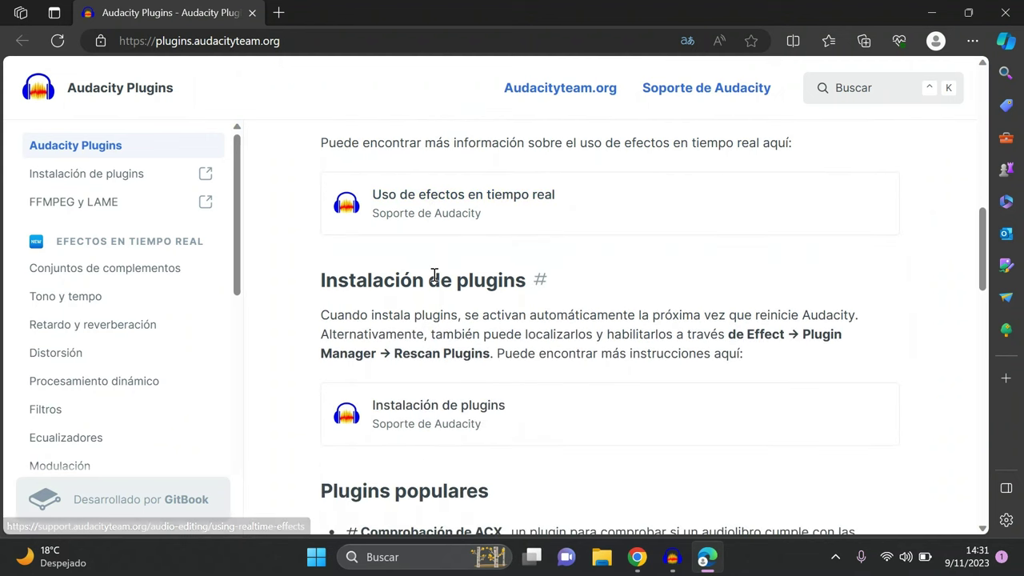
pyautogui.scroll(-2, 434, 281)
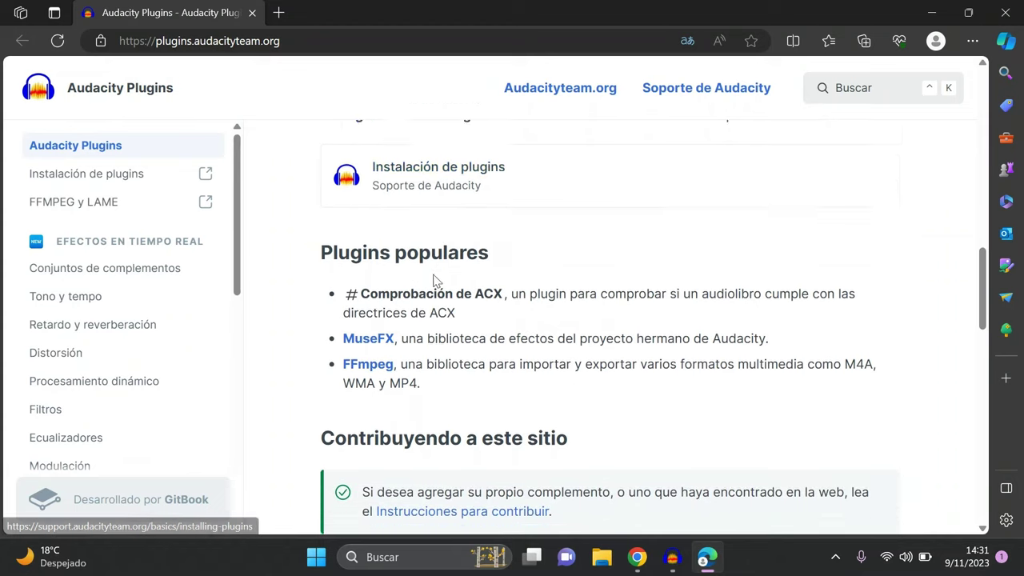
pyautogui.scroll(-1, 434, 277)
pyautogui.scroll(-5, 433, 274)
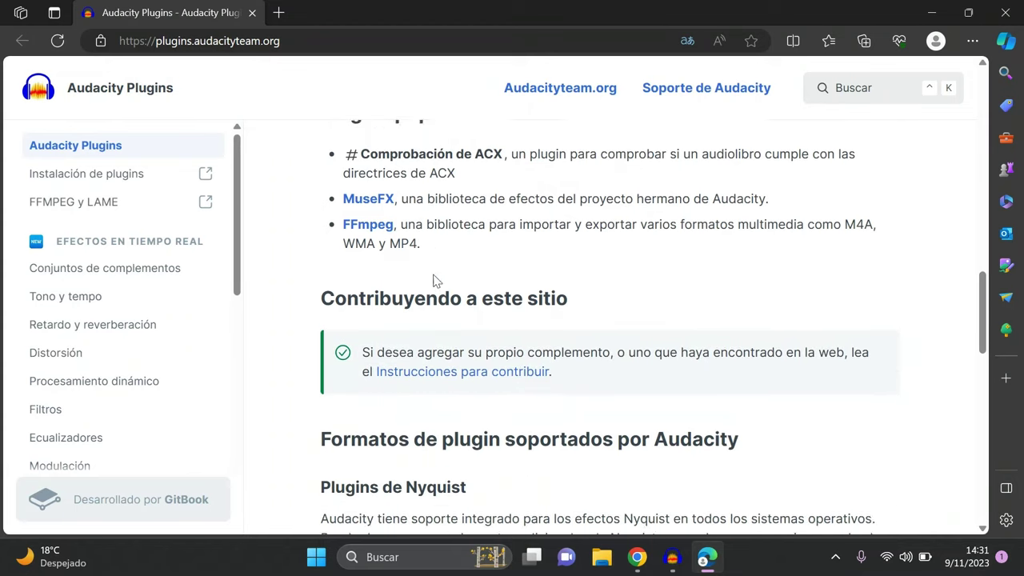
pyautogui.scroll(-4, 433, 274)
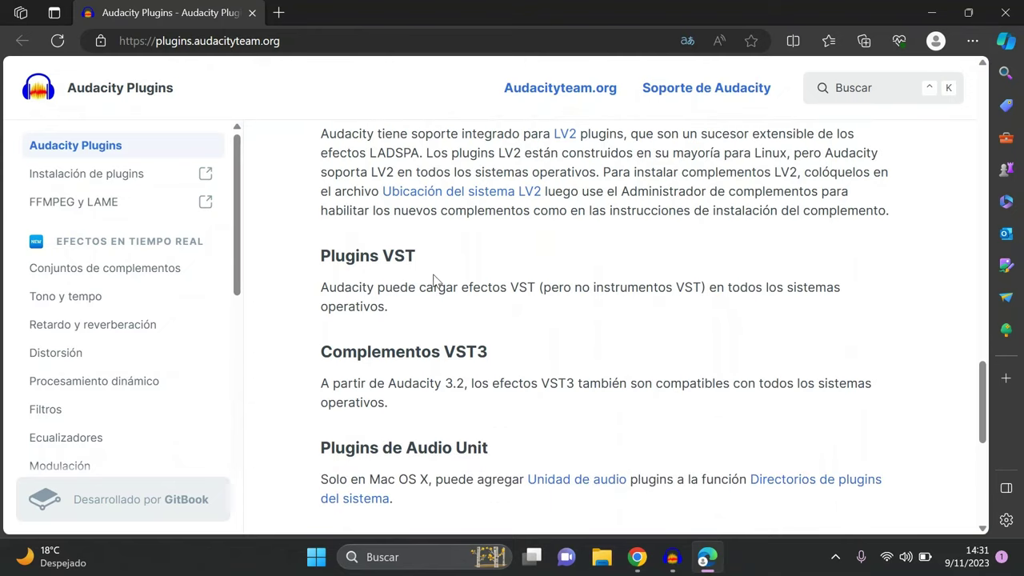
pyautogui.scroll(-2, 428, 294)
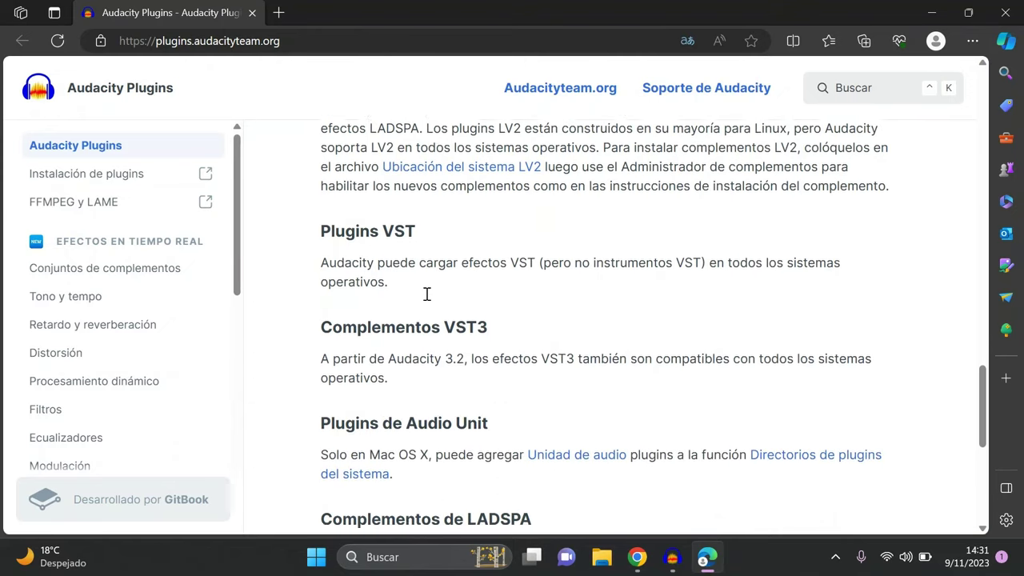
pyautogui.scroll(-2, 426, 299)
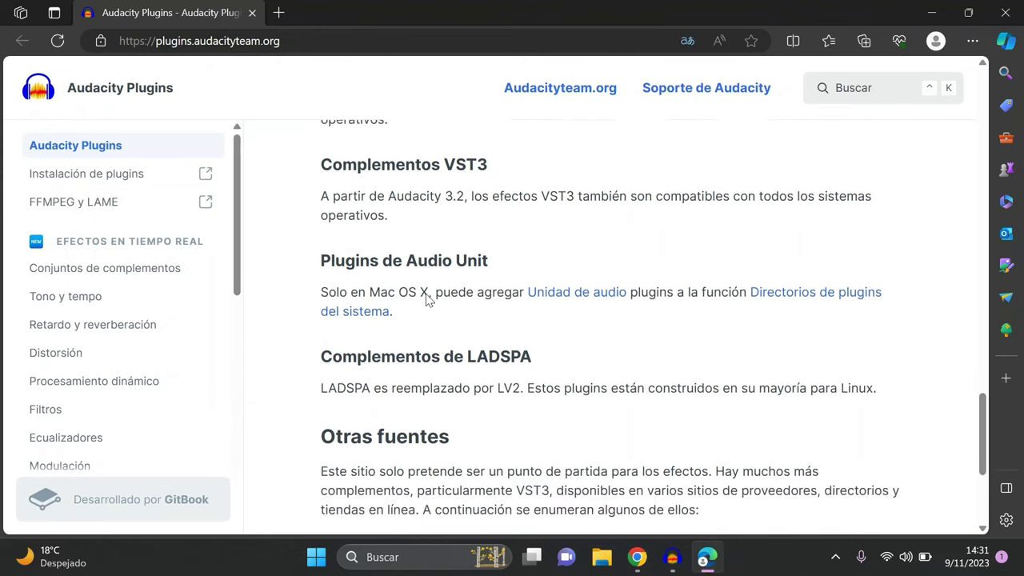
# Step: Open the recommended MuseFX entry on the Audacity Plugins home page and examine the plug-in suites through to GVST
pyautogui.scroll(-1, 425, 299)
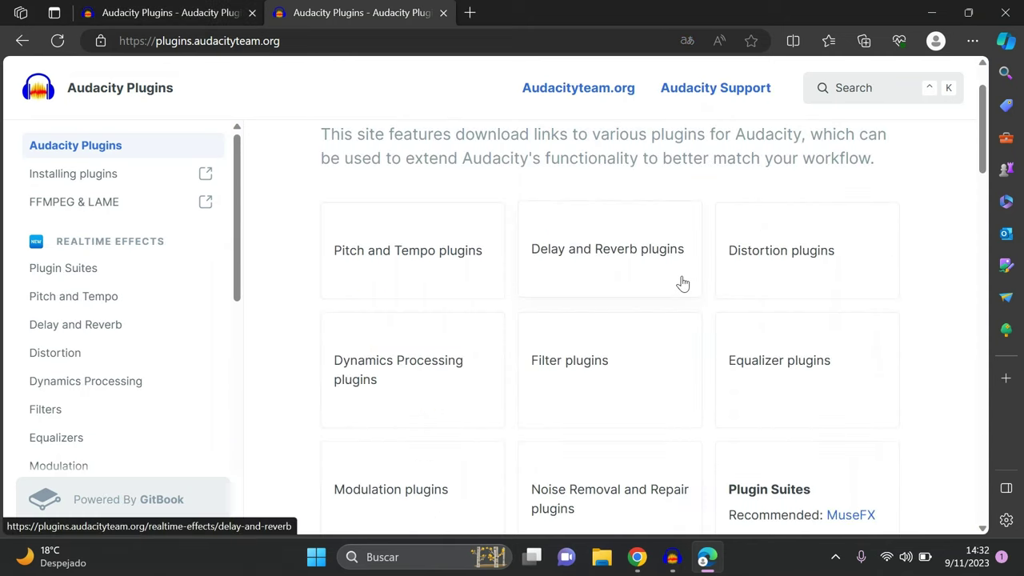
pyautogui.scroll(-1, 681, 281)
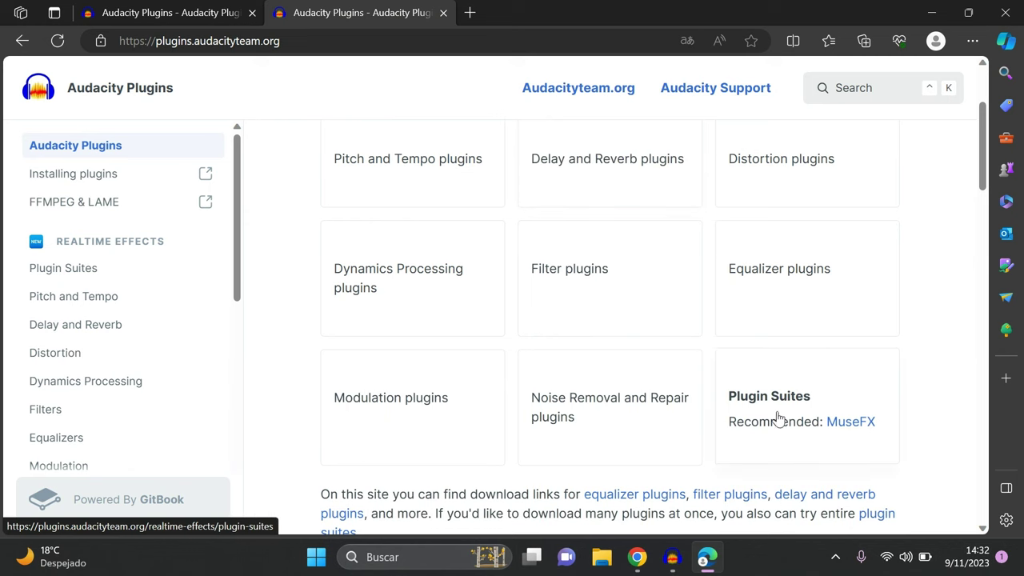
pyautogui.click(863, 428)
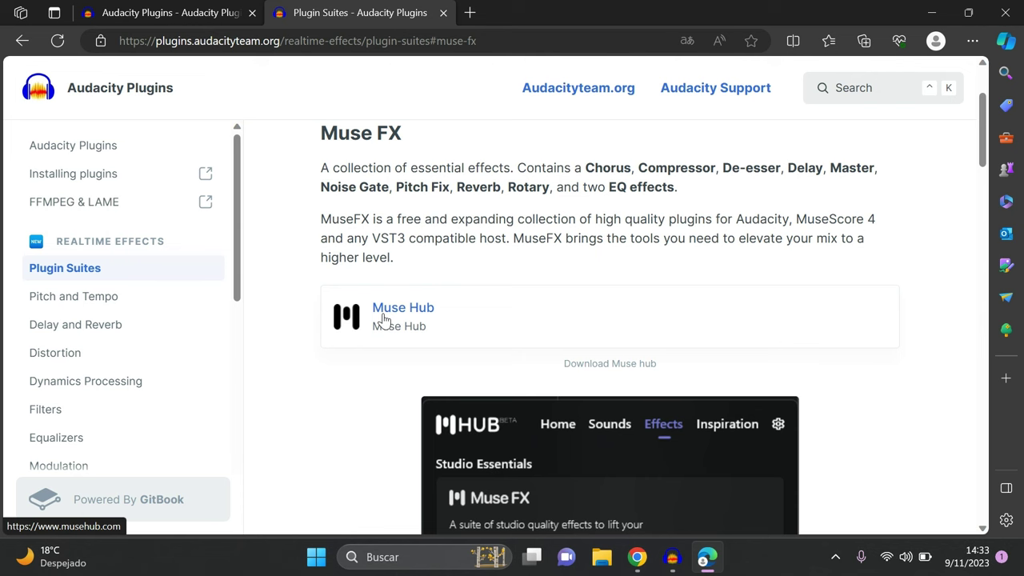
pyautogui.scroll(-5, 382, 320)
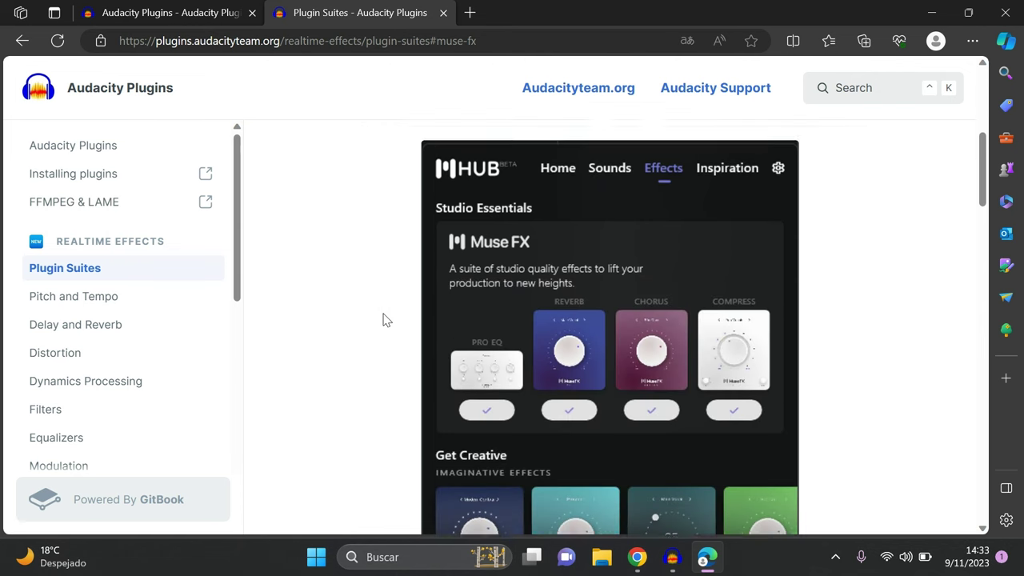
pyautogui.scroll(-5, 382, 319)
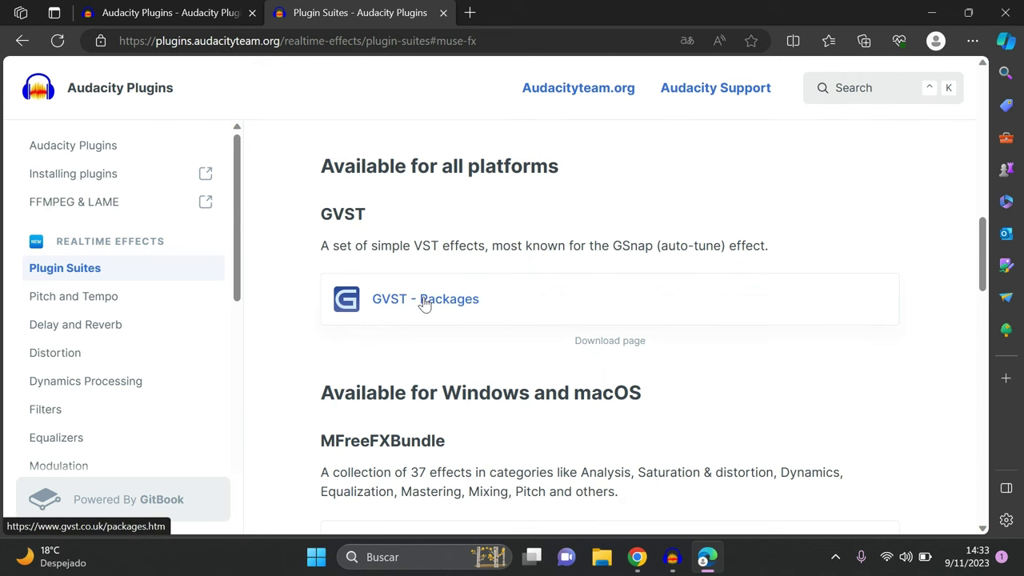
# Step: Open the GVST Packages page and bring up the operating-system download choices for all GVST plugins, dismissing the advertisement
pyautogui.click(424, 299)
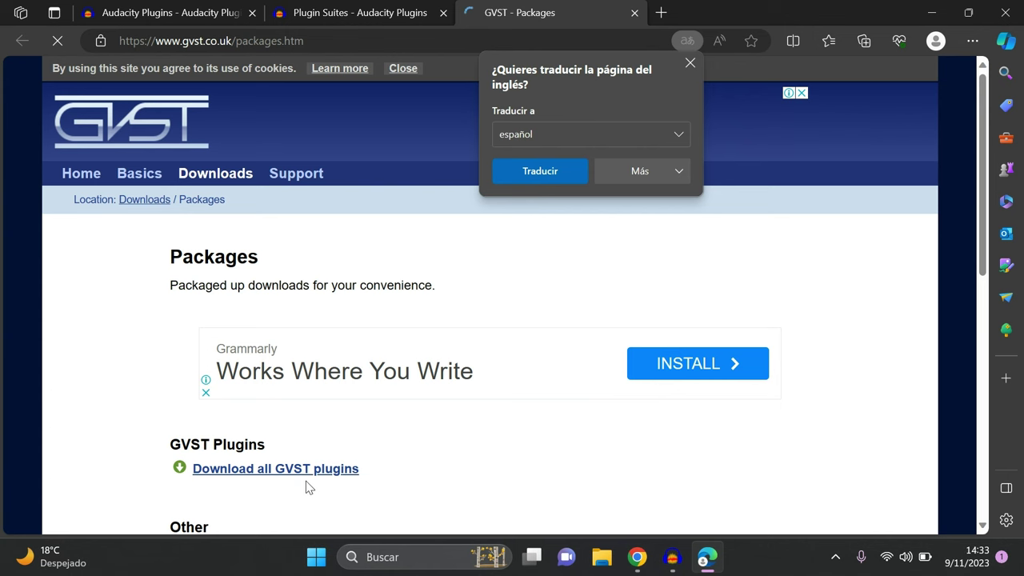
pyautogui.scroll(-2, 307, 484)
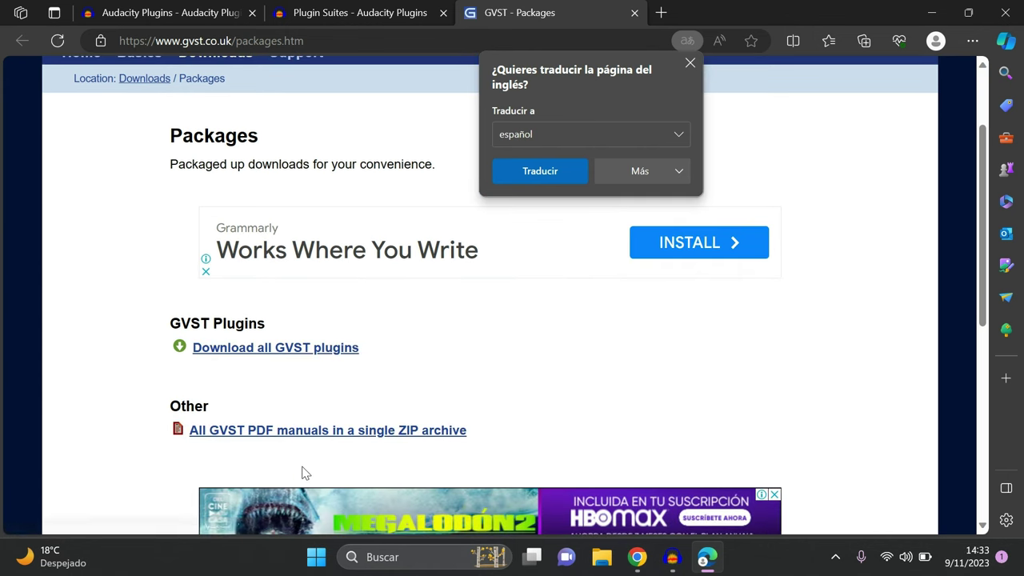
pyautogui.click(311, 347)
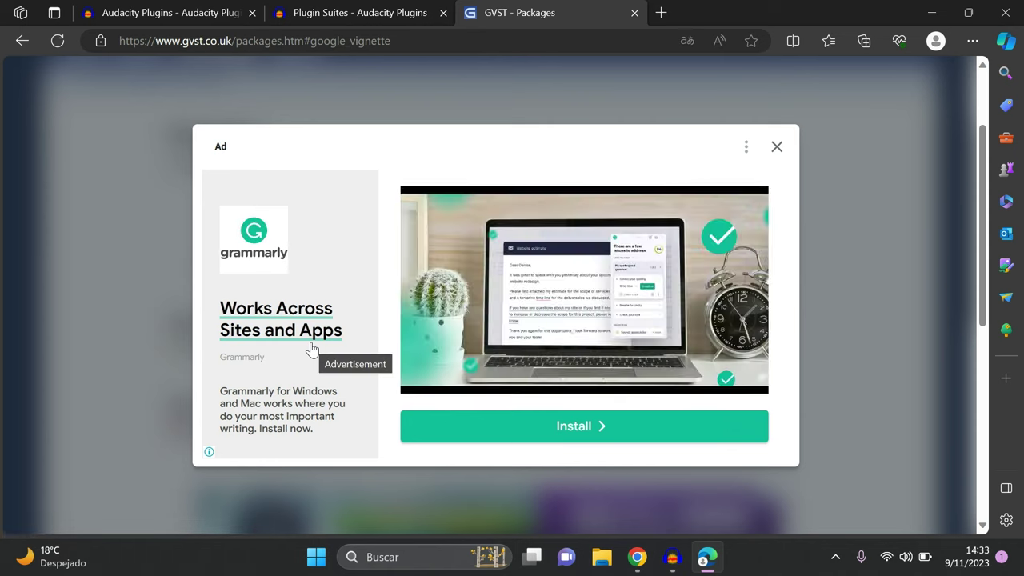
pyautogui.click(777, 147)
pyautogui.scroll(-2, 450, 332)
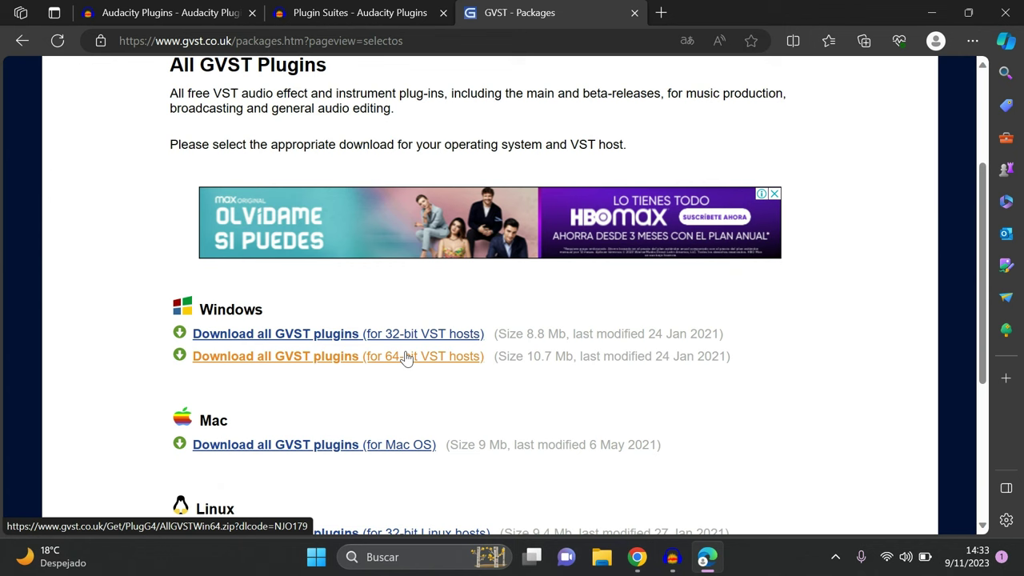
# Step: In File Explorer, open the AllGVSTWin64 archive in the Descargas folder, examine its plug-in files, and close the window
pyautogui.click(600, 556)
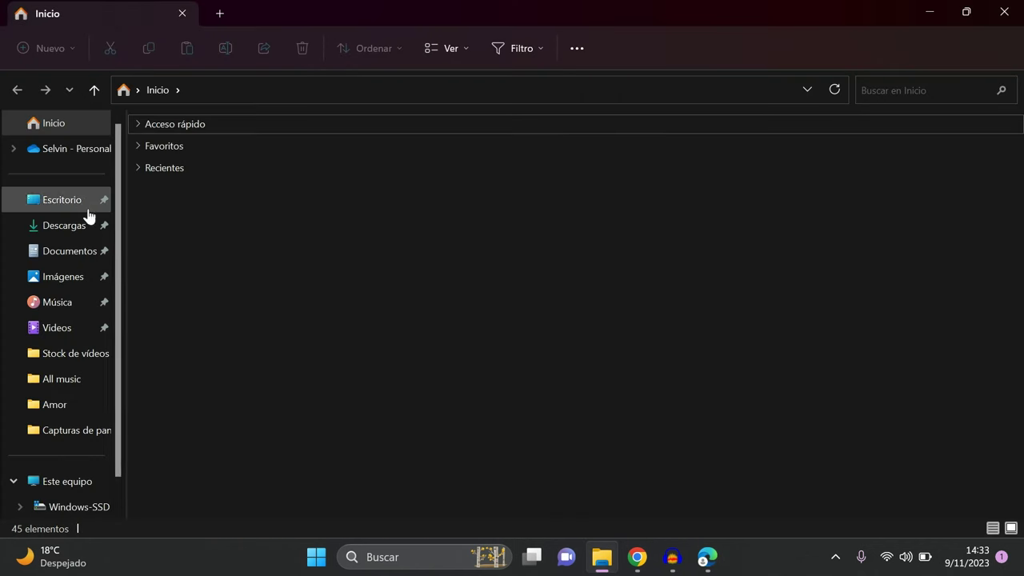
pyautogui.click(69, 225)
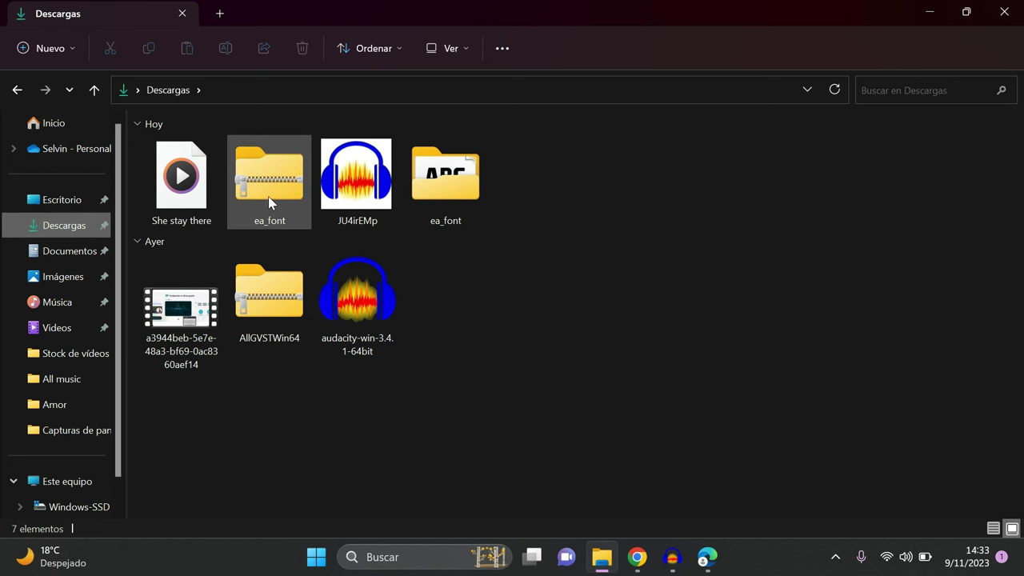
pyautogui.click(282, 298)
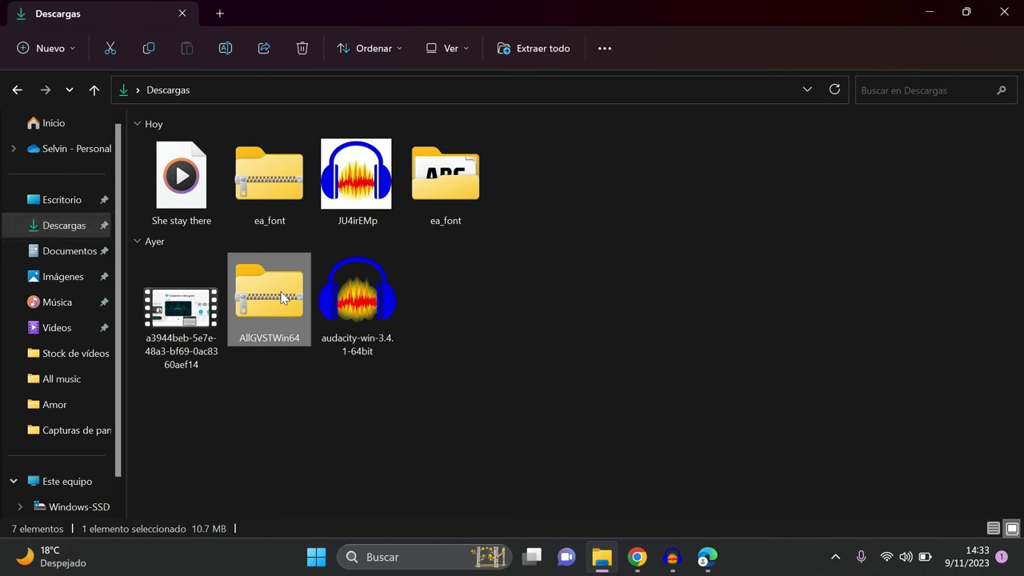
pyautogui.doubleClick(281, 297)
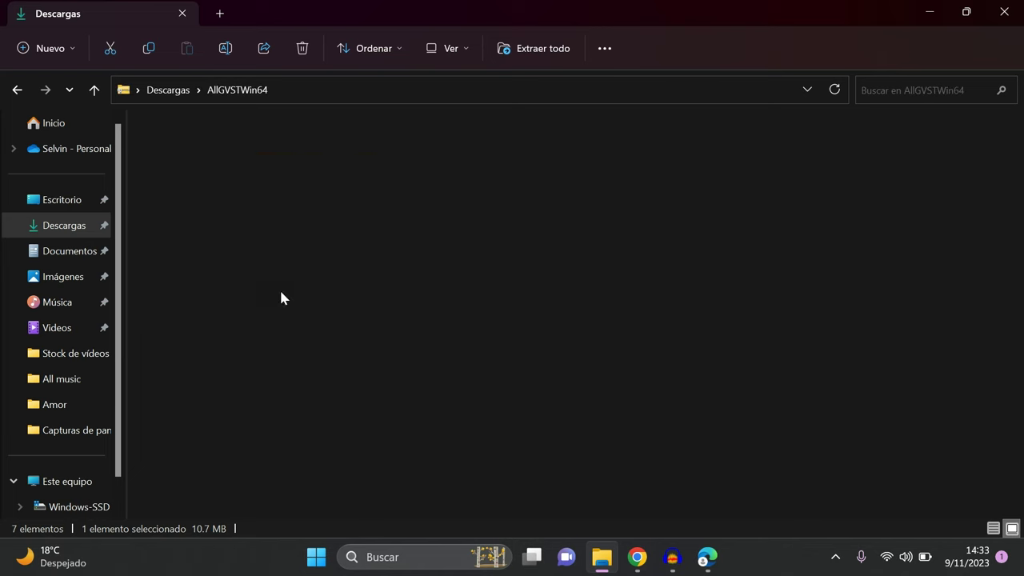
pyautogui.scroll(-6, 280, 297)
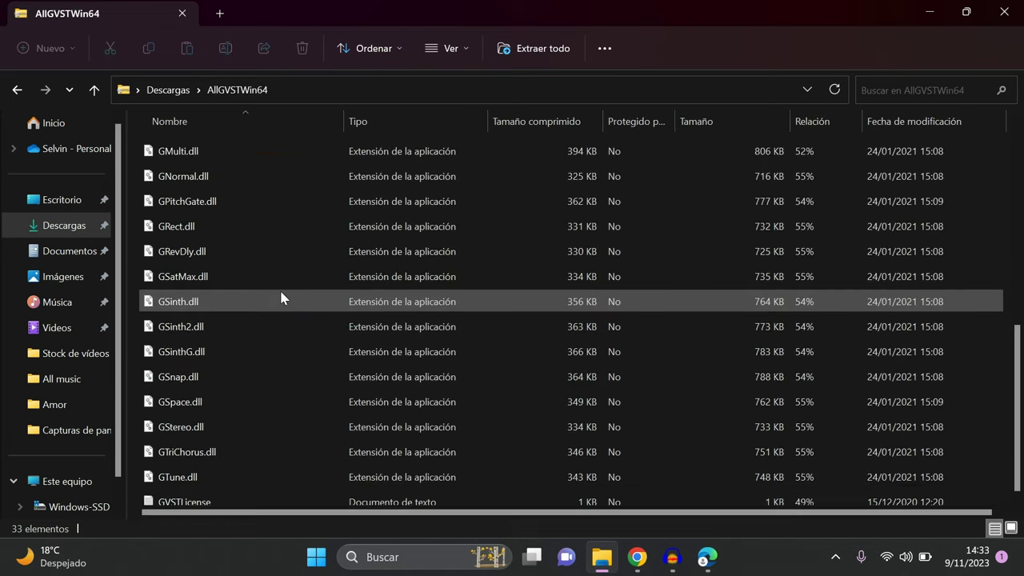
pyautogui.click(1021, 6)
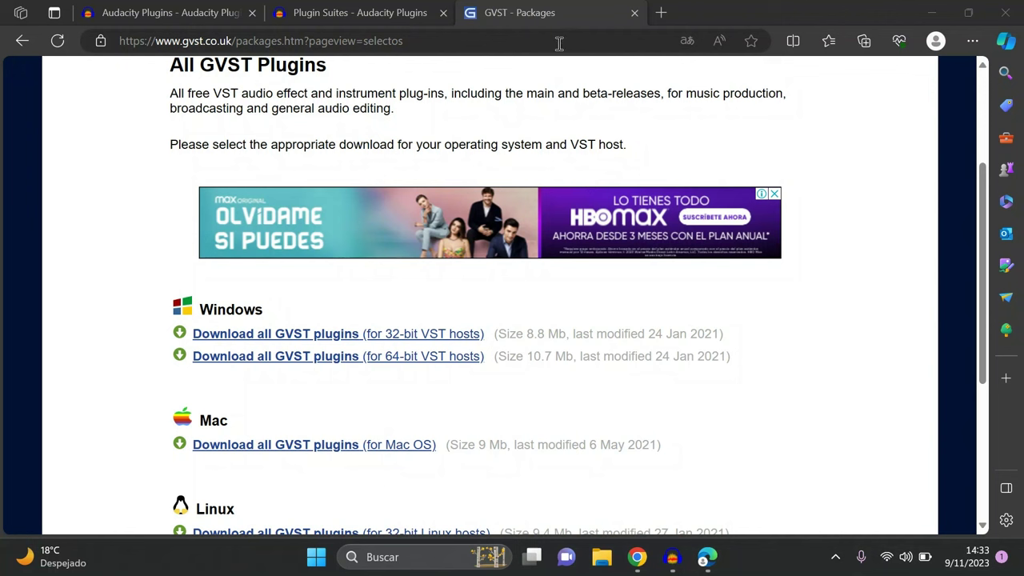
# Step: Switch back to Audacity and close the real-time Reverberación settings of the first track
pyautogui.click(674, 560)
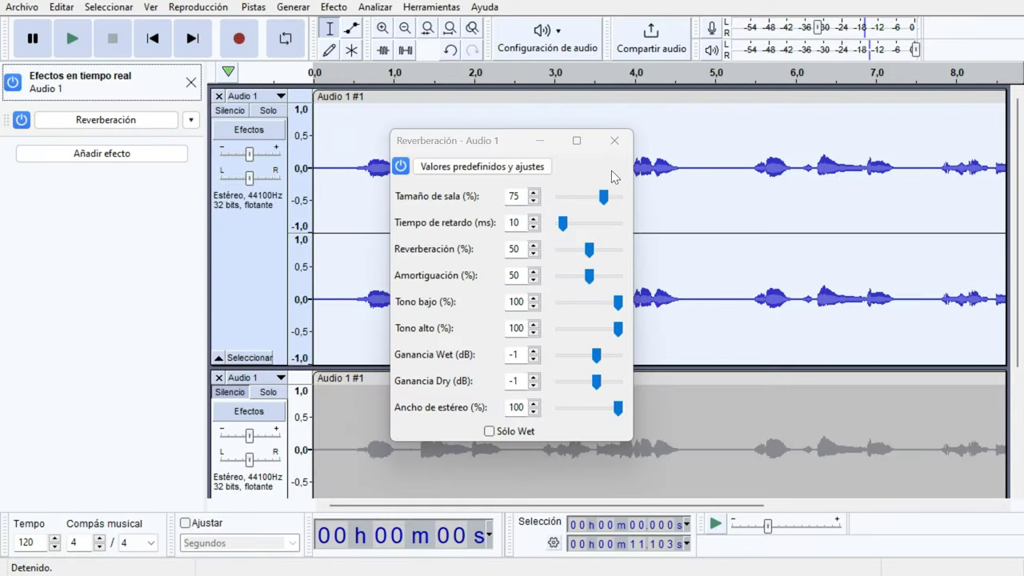
pyautogui.click(615, 140)
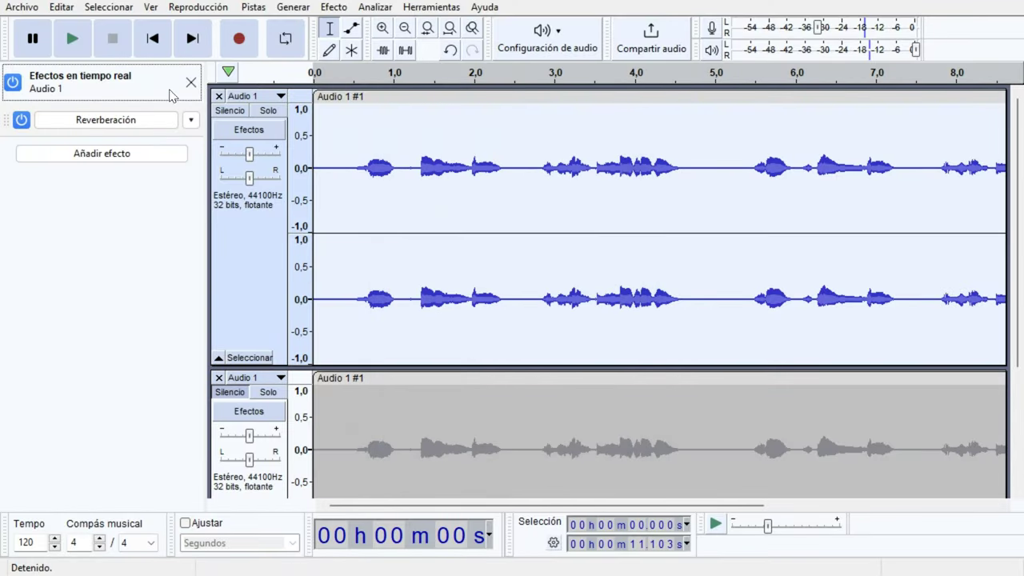
# Step: Disable the real-time Reverberación effect on the first track and briefly play the audio from about 0.5 s
pyautogui.click(22, 120)
pyautogui.click(354, 166)
pyautogui.press('space')
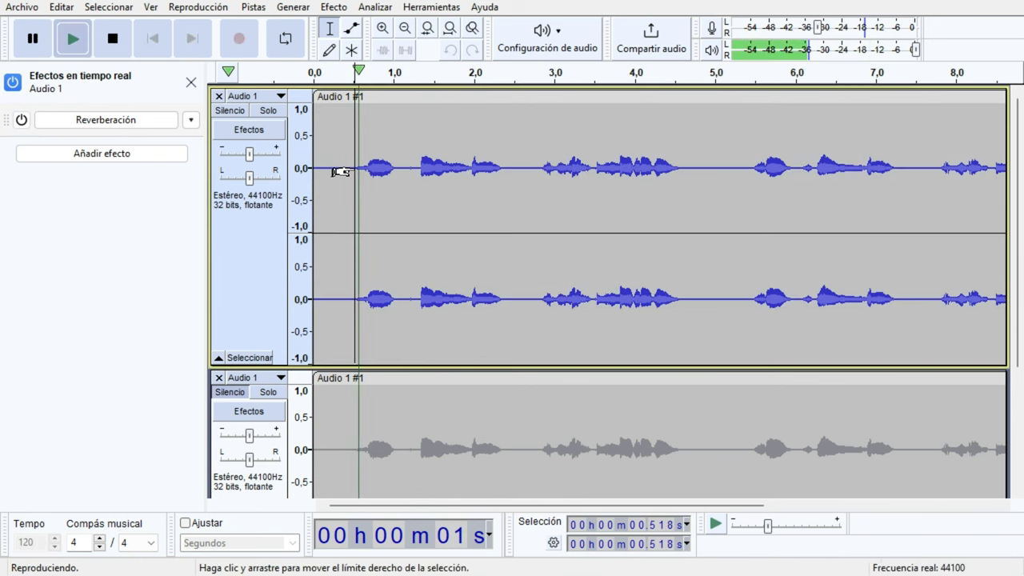
pyautogui.press('space')
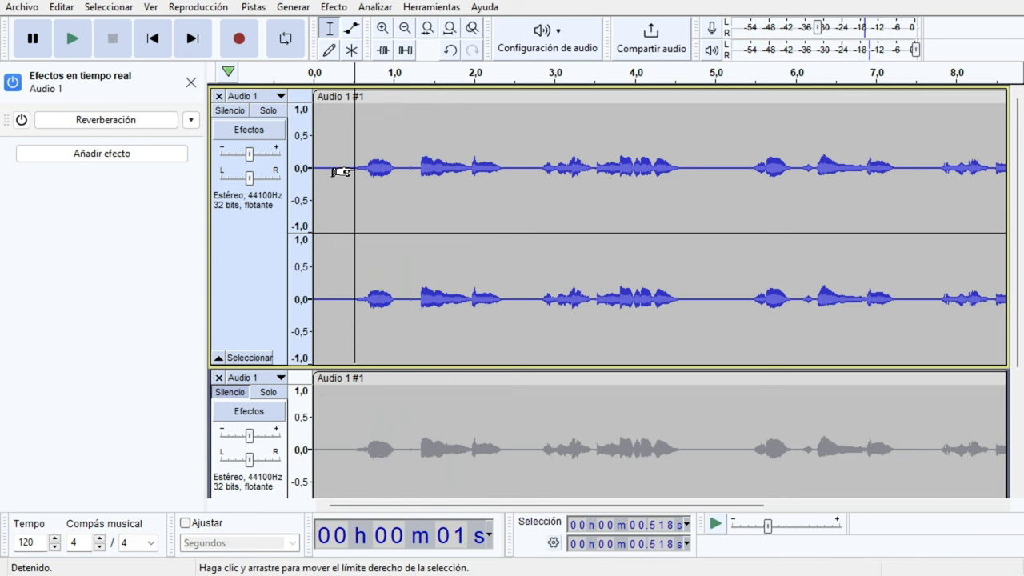
# Step: Examine the effect categories from Volumen y compresión to EQ y filtros and try to open Ecualizador de curva de filtro
pyautogui.click(334, 6)
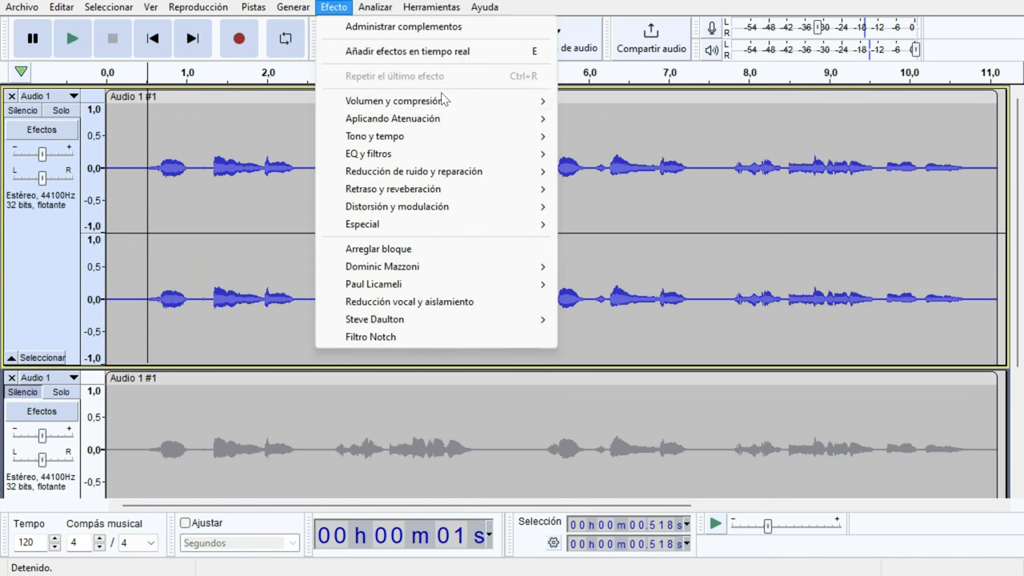
pyautogui.moveTo(452, 105)
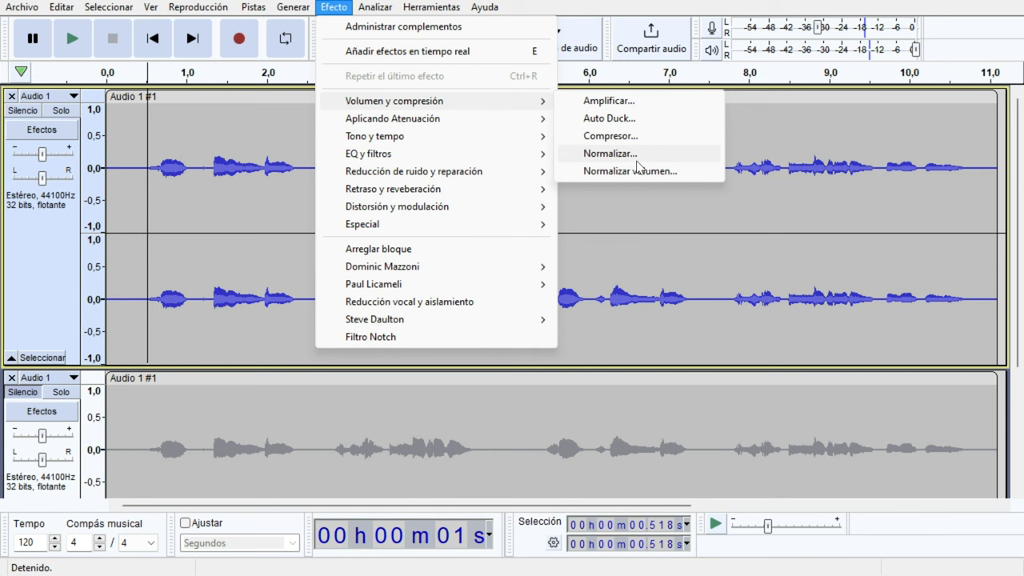
pyautogui.moveTo(507, 124)
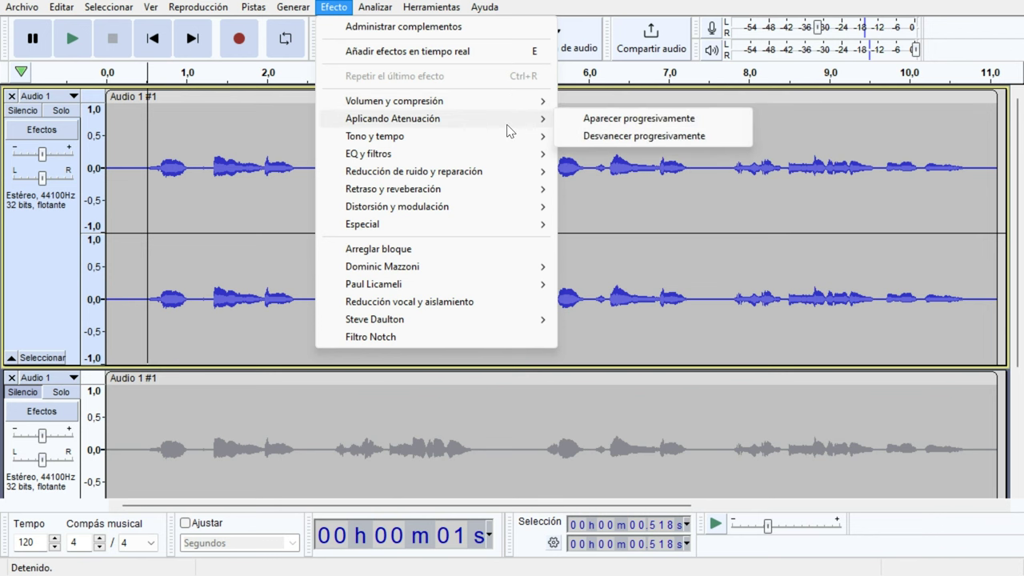
pyautogui.moveTo(477, 144)
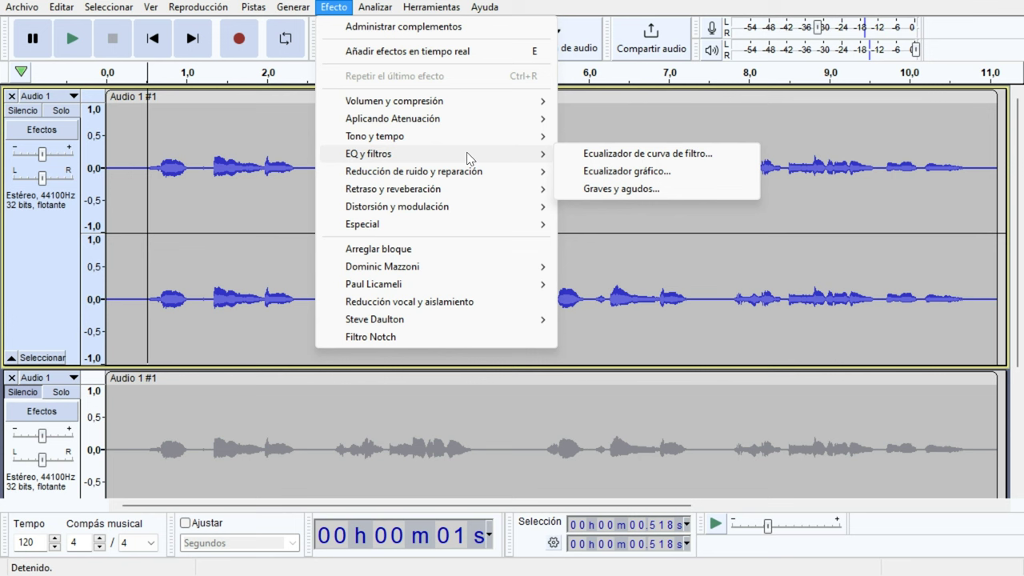
pyautogui.click(617, 155)
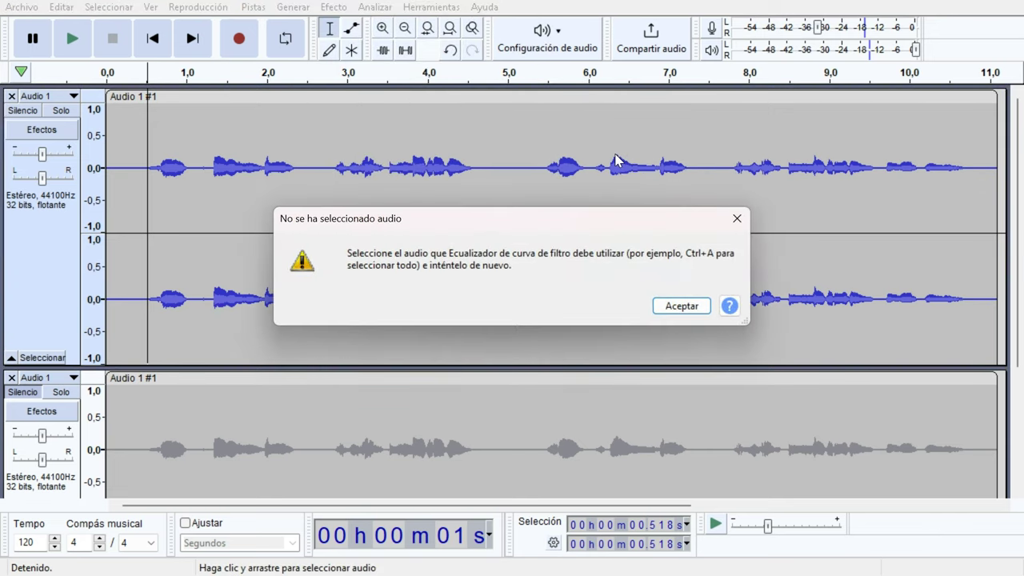
pyautogui.click(681, 305)
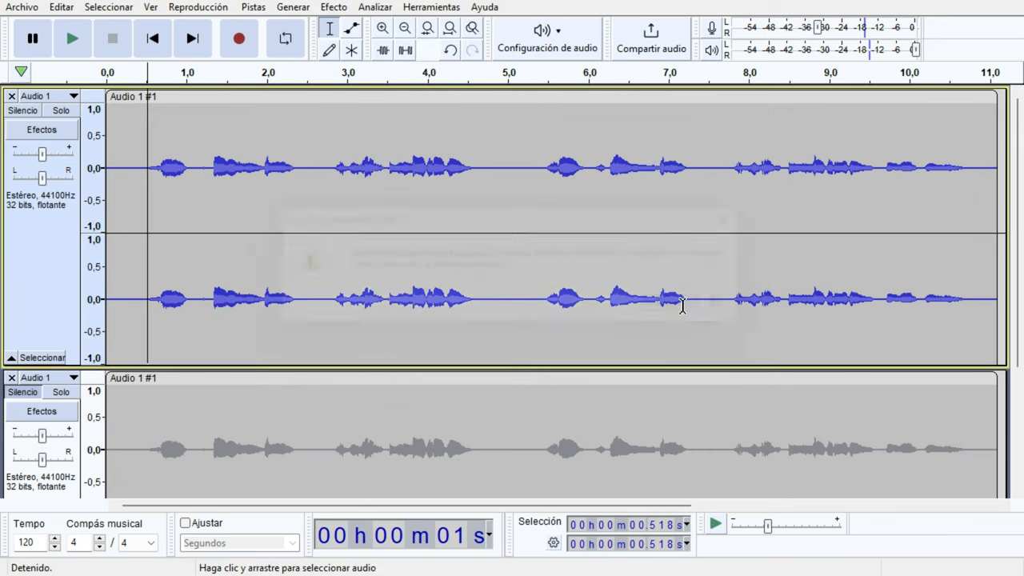
# Step: Select the first track's whole clip and open the Ecualizador de curva de filtro effect
pyautogui.doubleClick(628, 199)
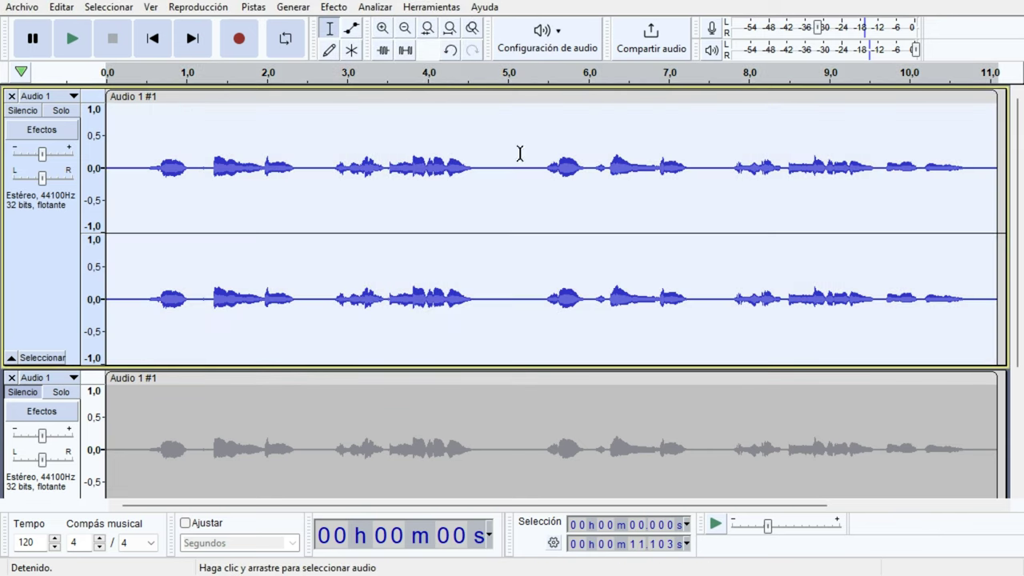
pyautogui.click(345, 10)
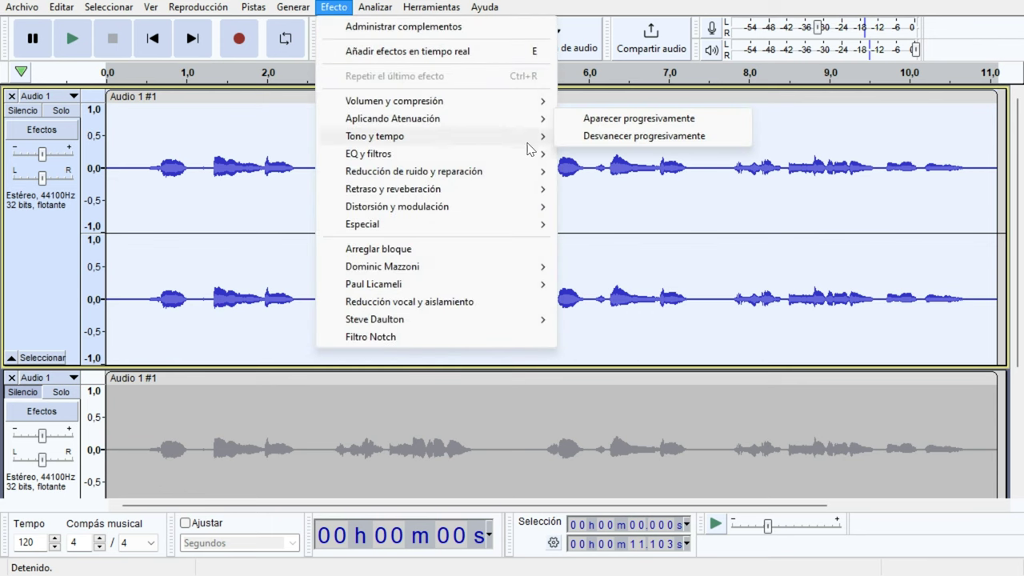
pyautogui.moveTo(530, 151)
pyautogui.click(603, 157)
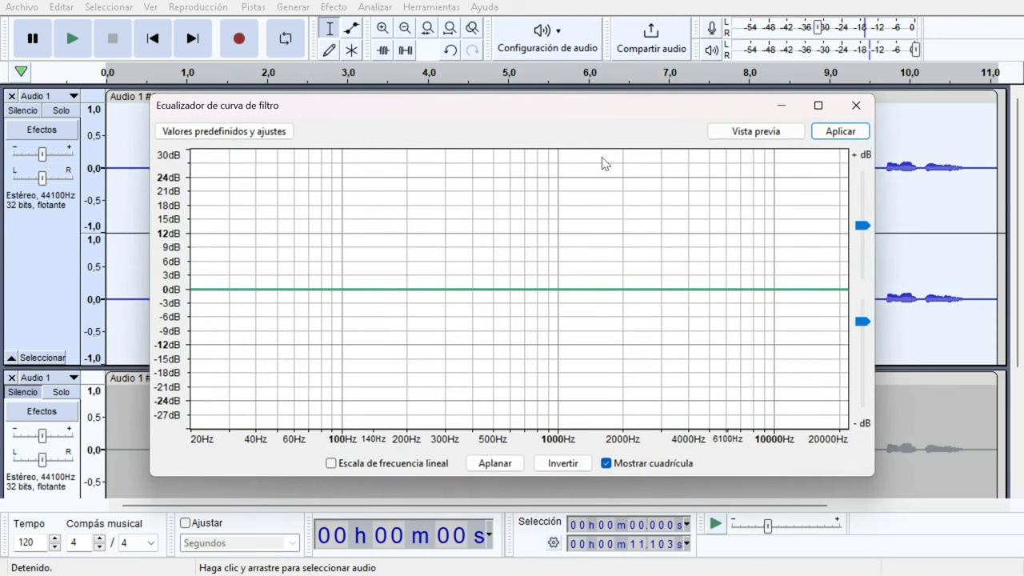
# Step: Load the original presets Radio AM and Teléfono in the filter curve equalizer, and close it without applying
pyautogui.click(276, 133)
pyautogui.moveTo(344, 213)
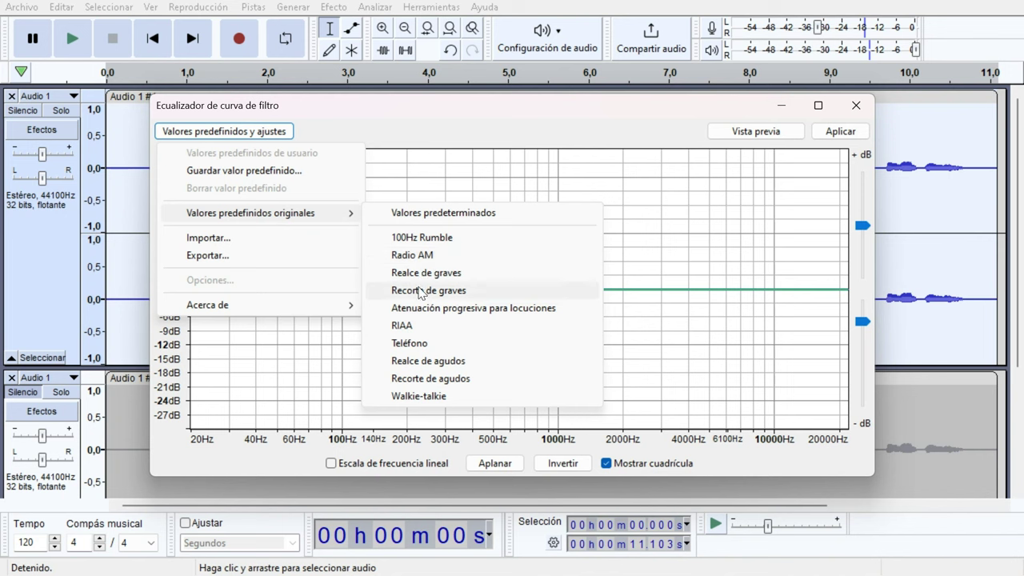
pyautogui.click(425, 256)
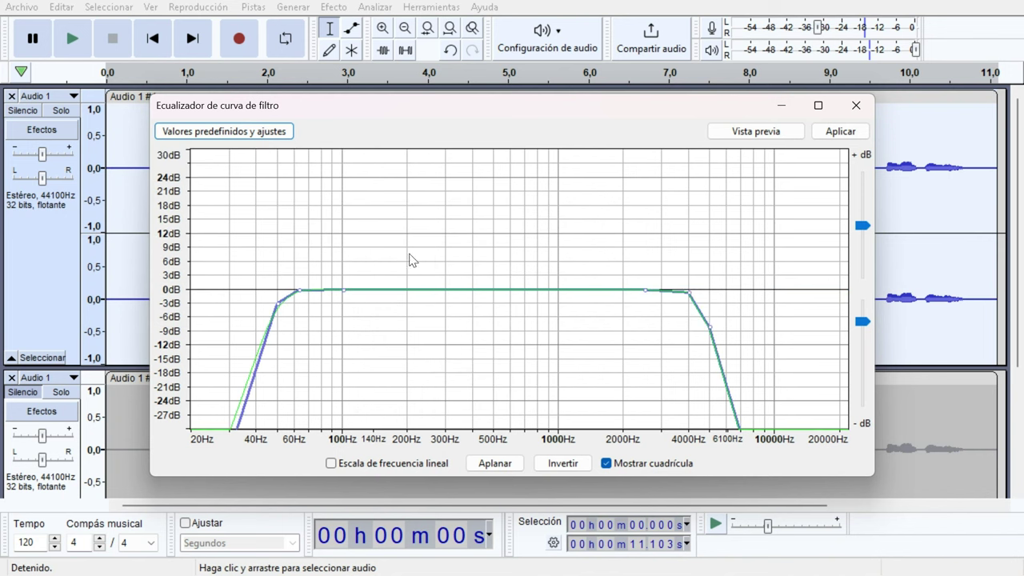
pyautogui.click(239, 135)
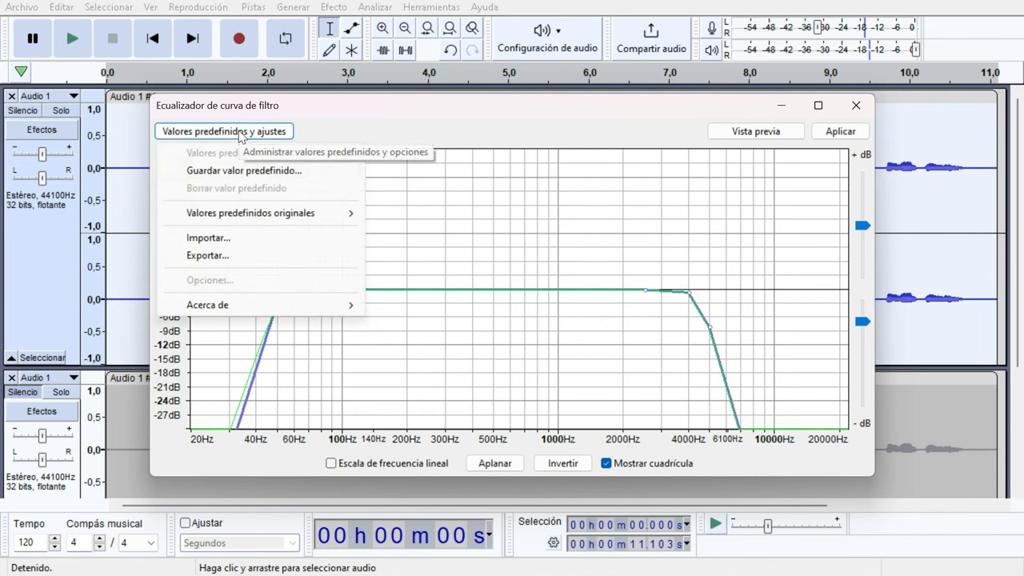
pyautogui.moveTo(277, 214)
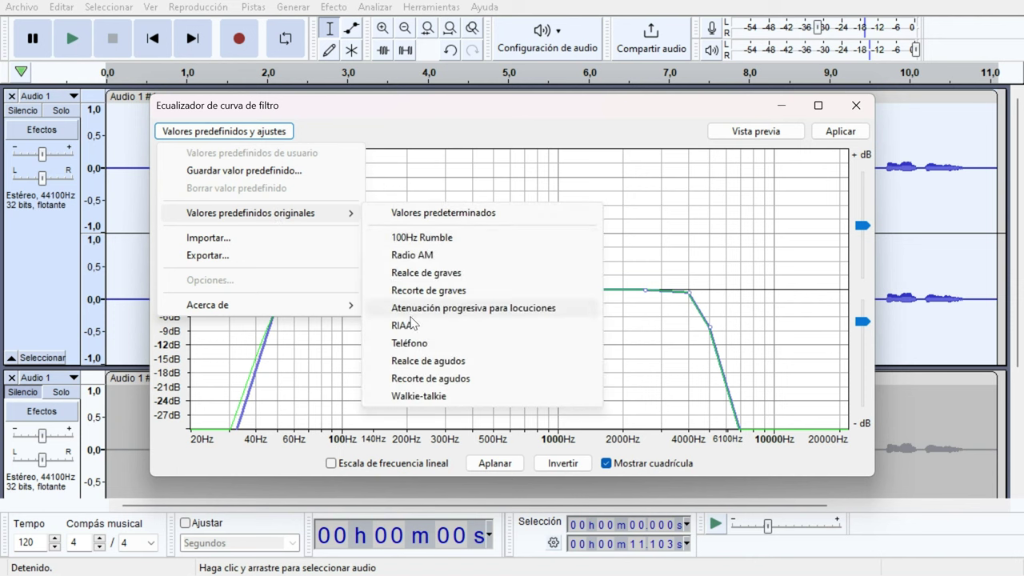
pyautogui.click(410, 344)
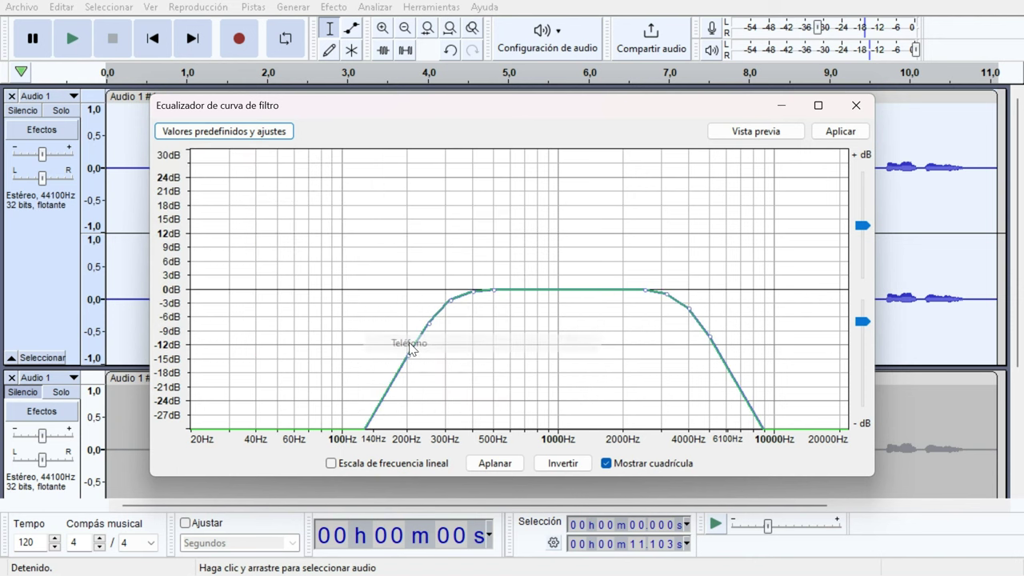
pyautogui.click(855, 106)
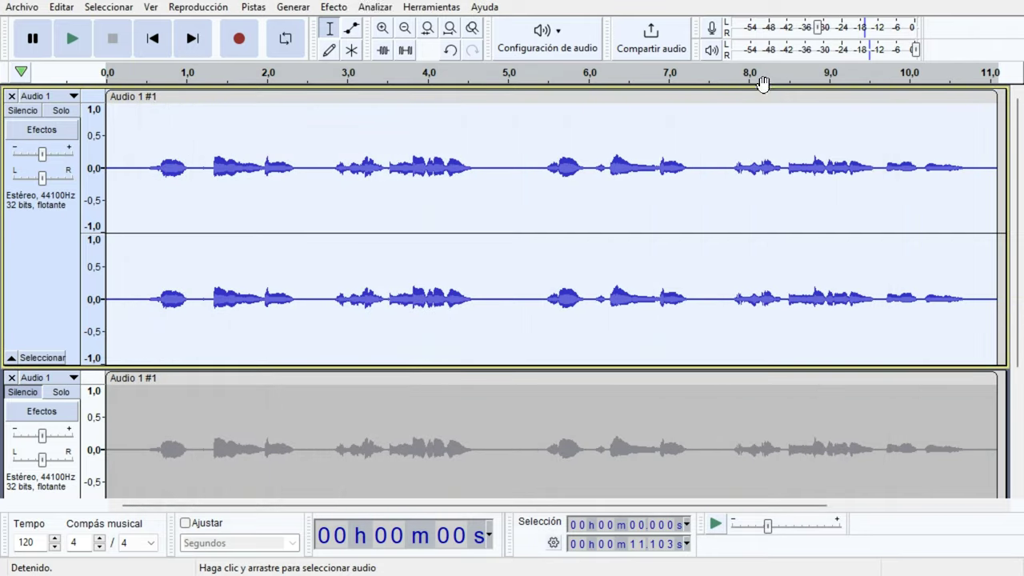
# Step: Open the Ecualizador gráfico effect, examine its original presets, and close it without applying
pyautogui.click(333, 7)
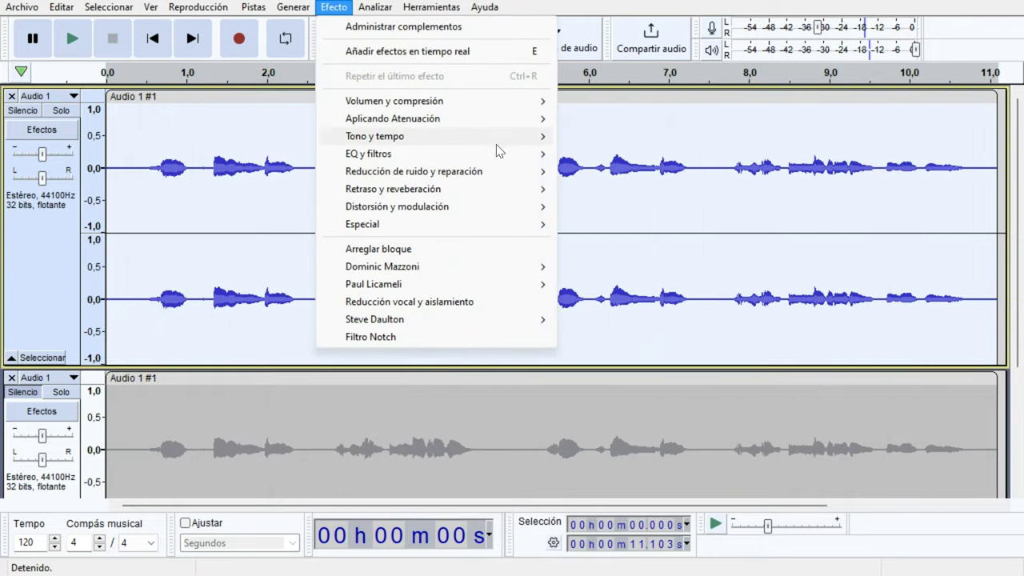
pyautogui.moveTo(552, 153)
pyautogui.click(614, 178)
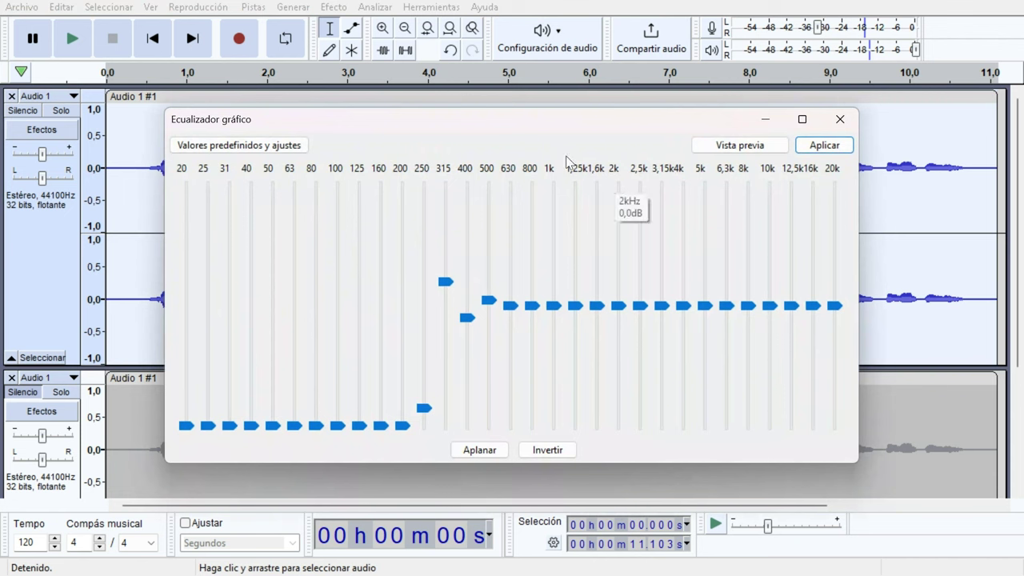
pyautogui.click(249, 145)
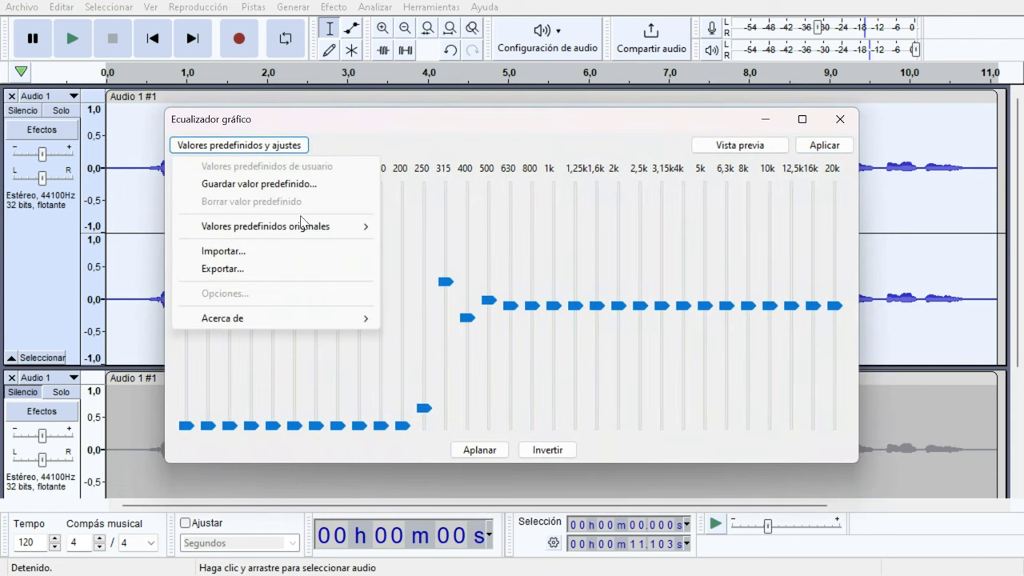
pyautogui.moveTo(303, 232)
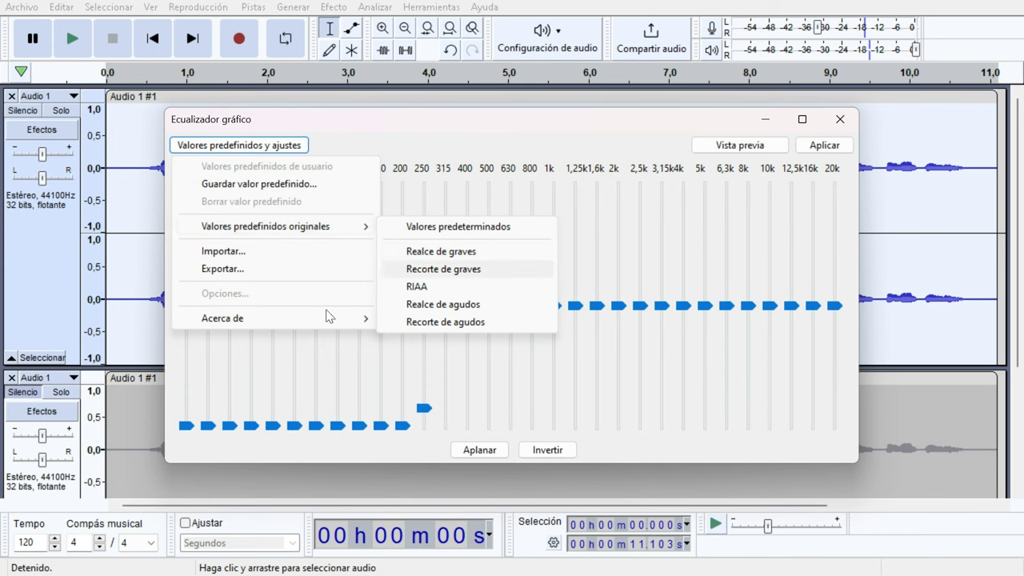
pyautogui.click(840, 119)
pyautogui.click(842, 119)
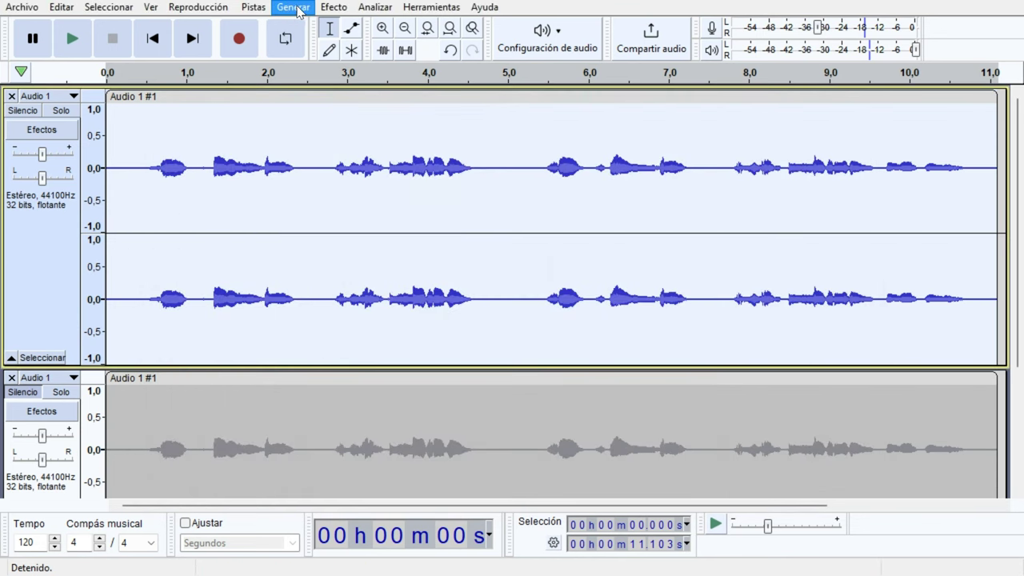
# Step: Examine the remaining effect categories from Reducción de ruido y reparación to Filtro Notch, and place the cursor at about 0.39 s in the first track
pyautogui.click(333, 9)
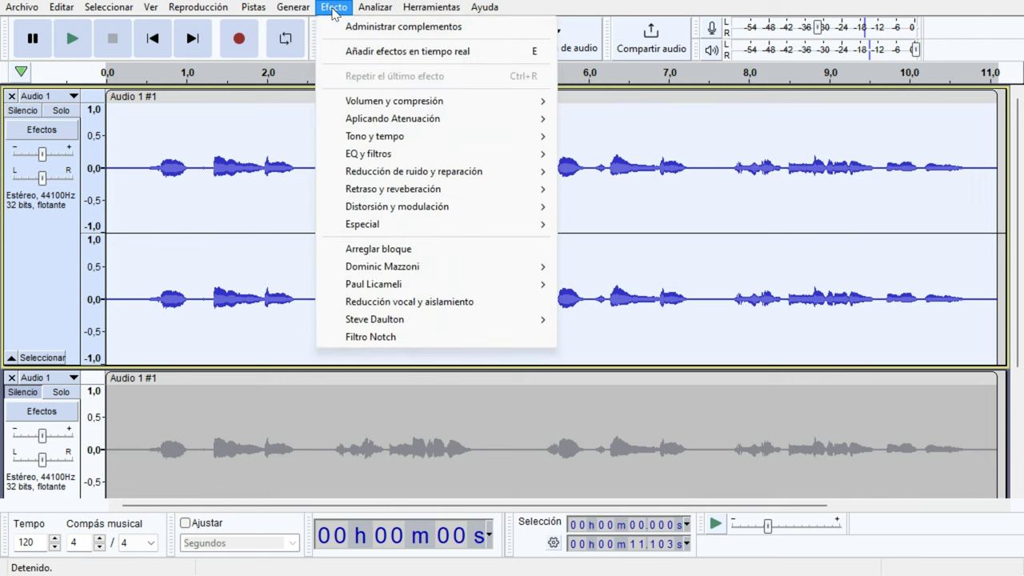
pyautogui.moveTo(402, 177)
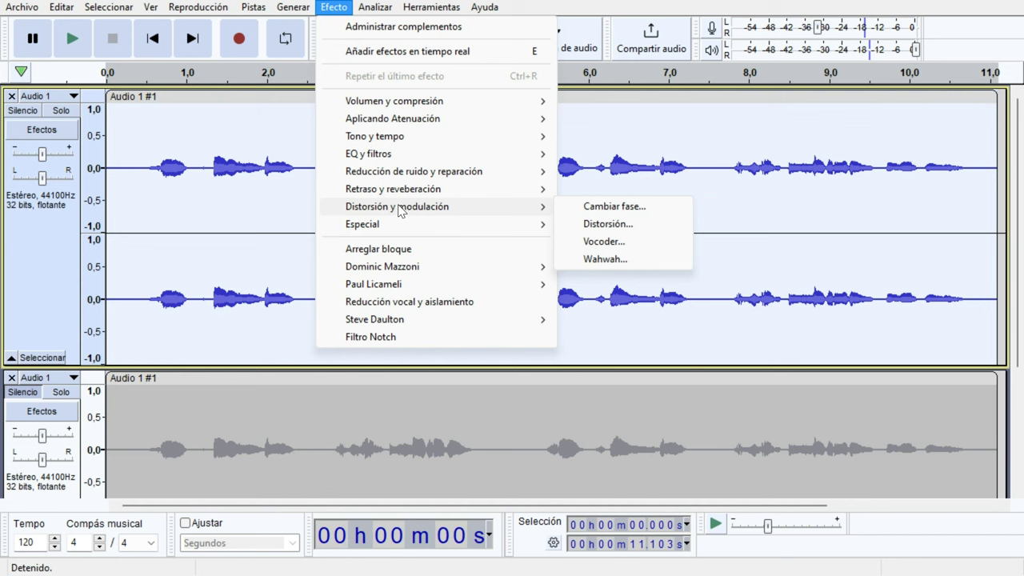
pyautogui.moveTo(391, 229)
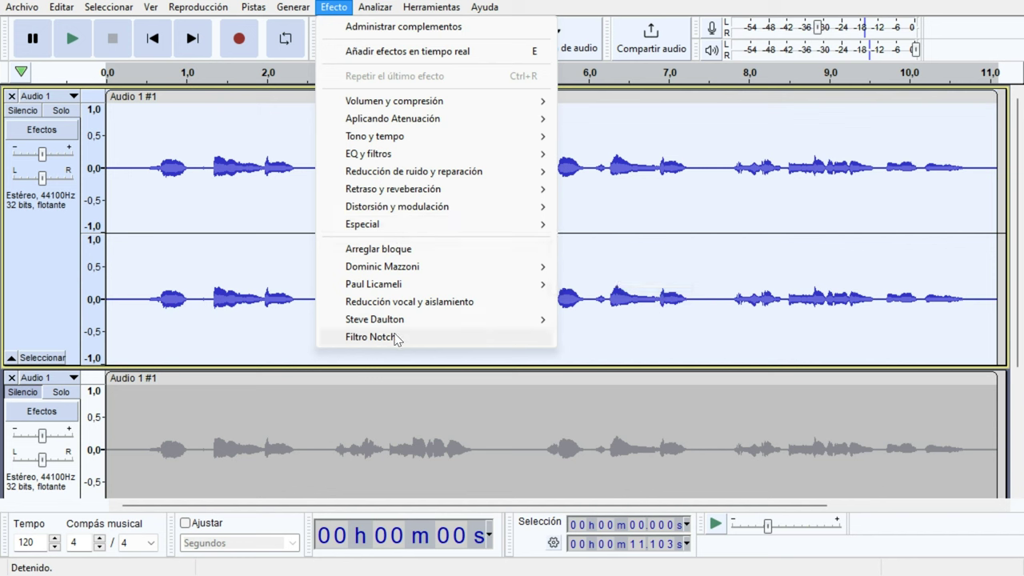
pyautogui.moveTo(397, 290)
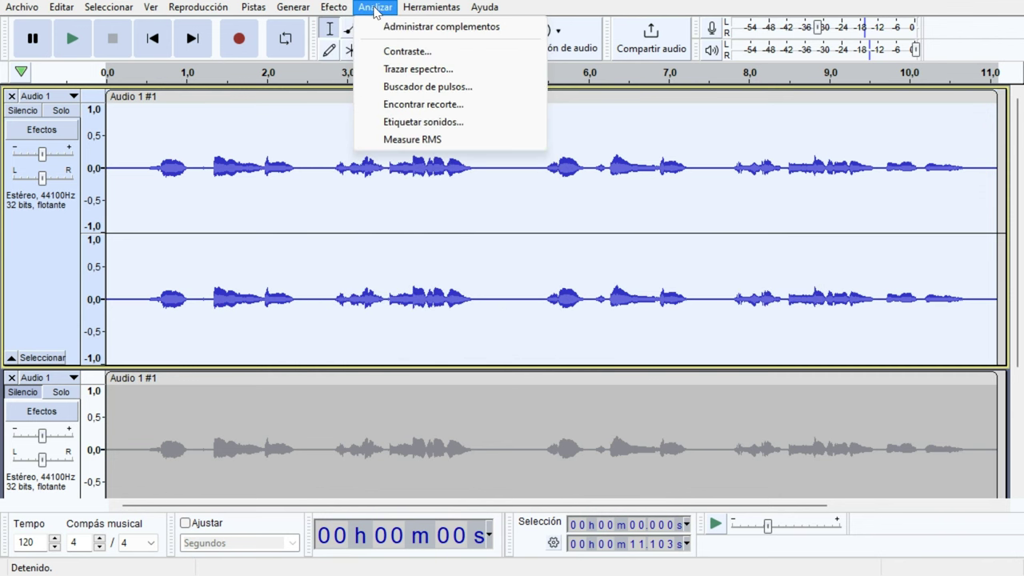
pyautogui.click(337, 8)
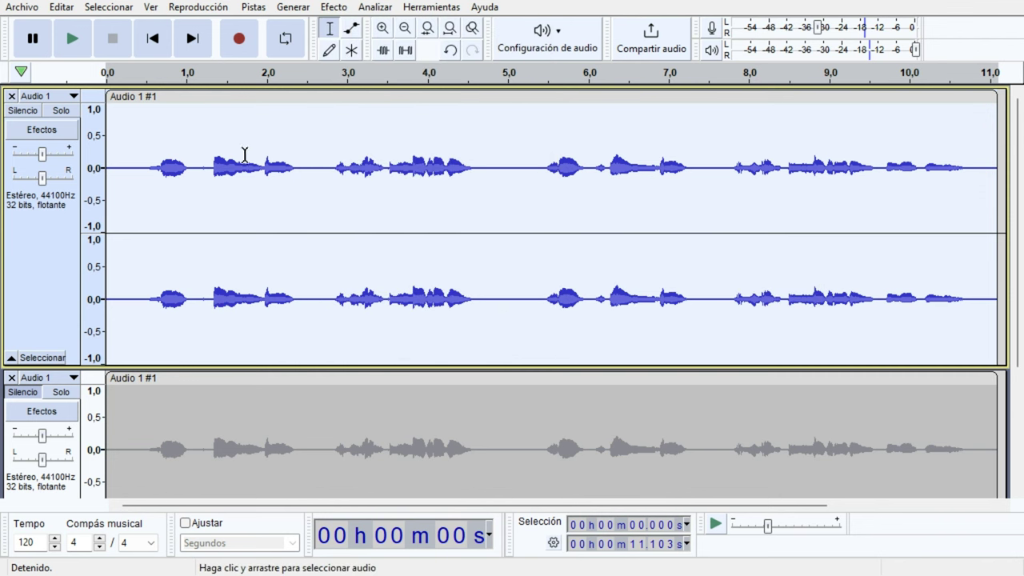
pyautogui.click(138, 167)
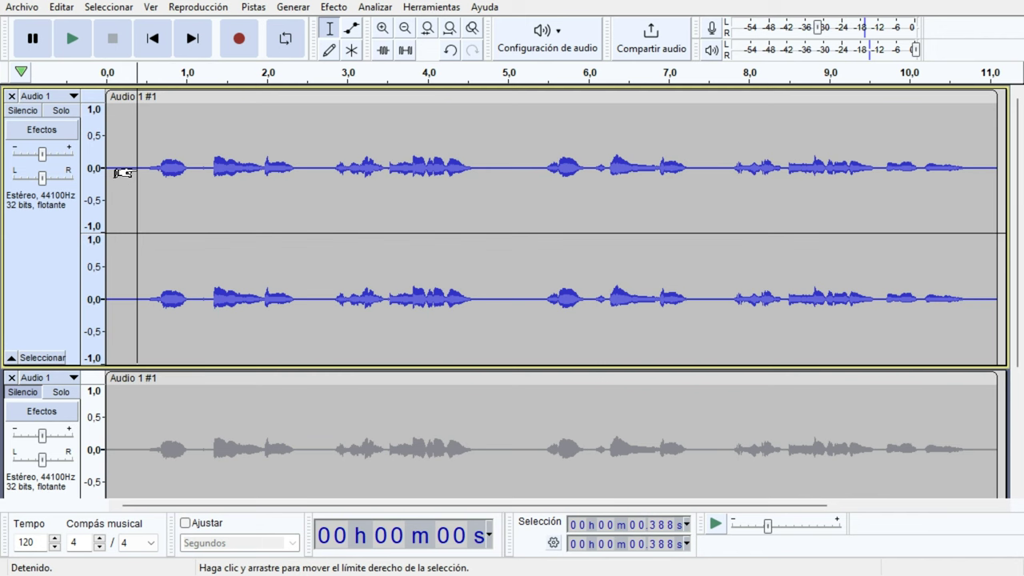